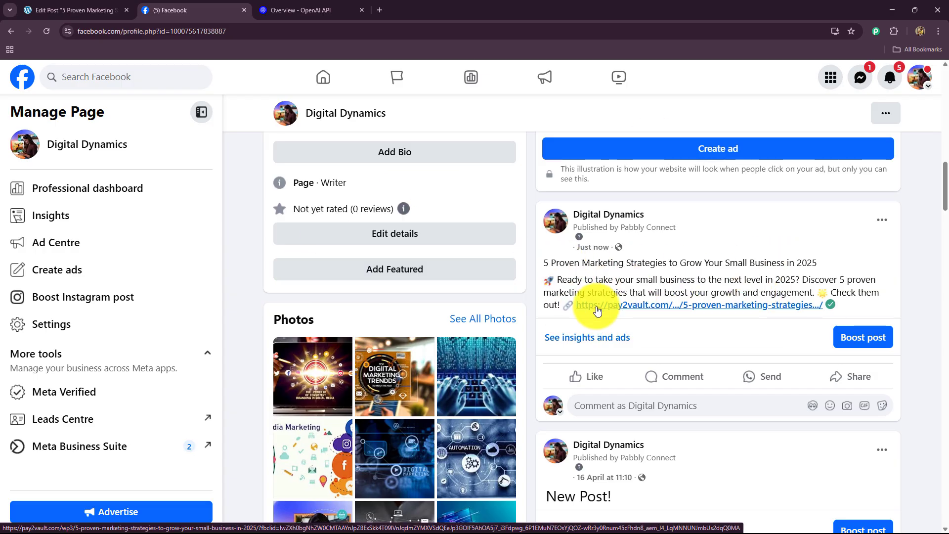
# Review the published WordPress post on five marketing strategies, the OpenAI developer platform and the matching Facebook page post.
pyautogui.click(87, 10)
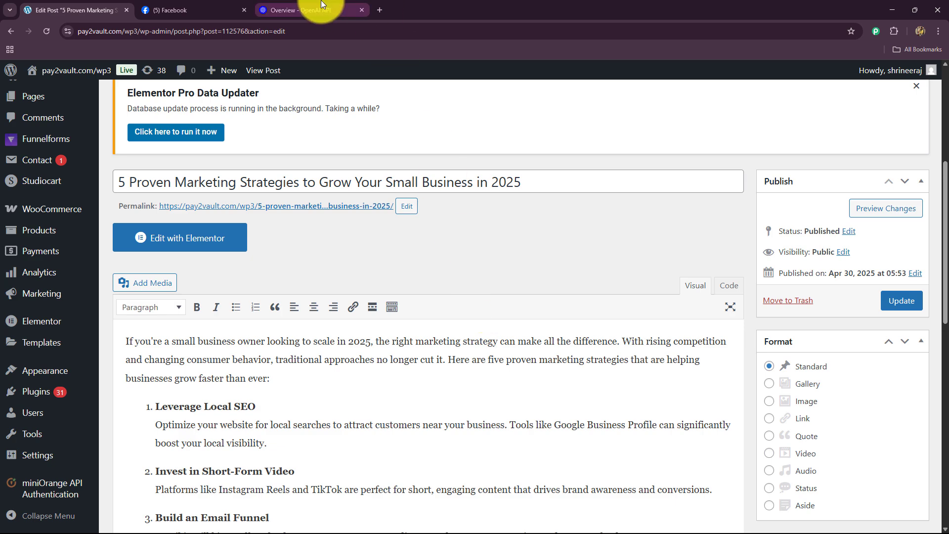
pyautogui.click(302, 10)
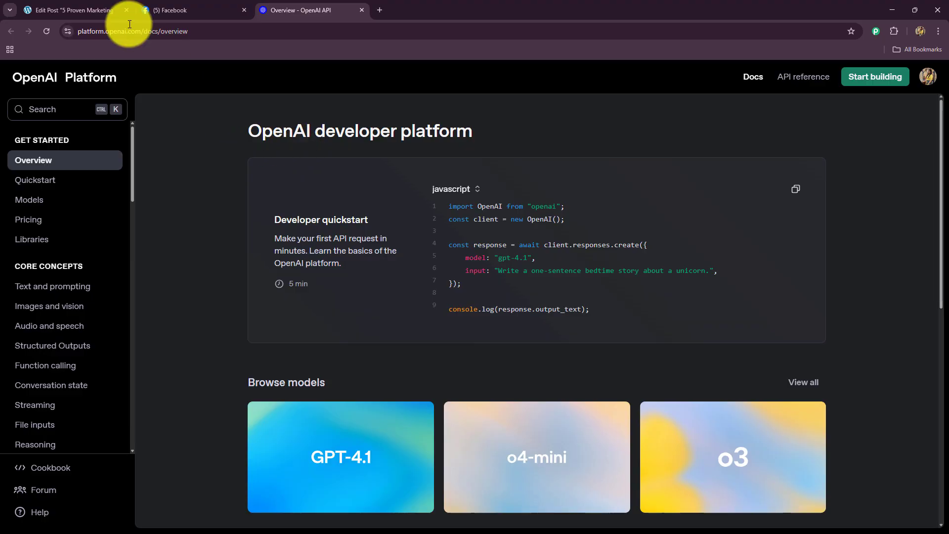
pyautogui.click(80, 10)
pyautogui.scroll(-4, 302, 339)
pyautogui.scroll(7, 307, 392)
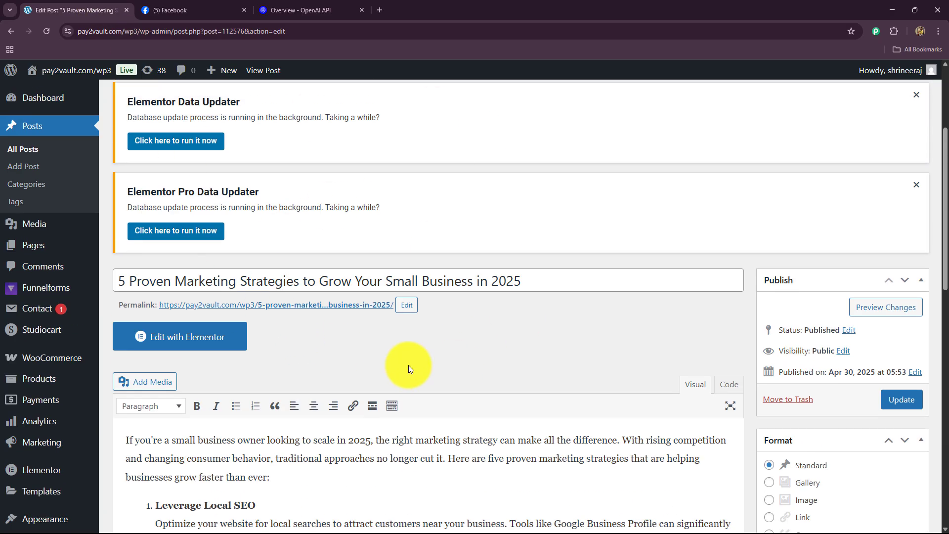
pyautogui.click(191, 9)
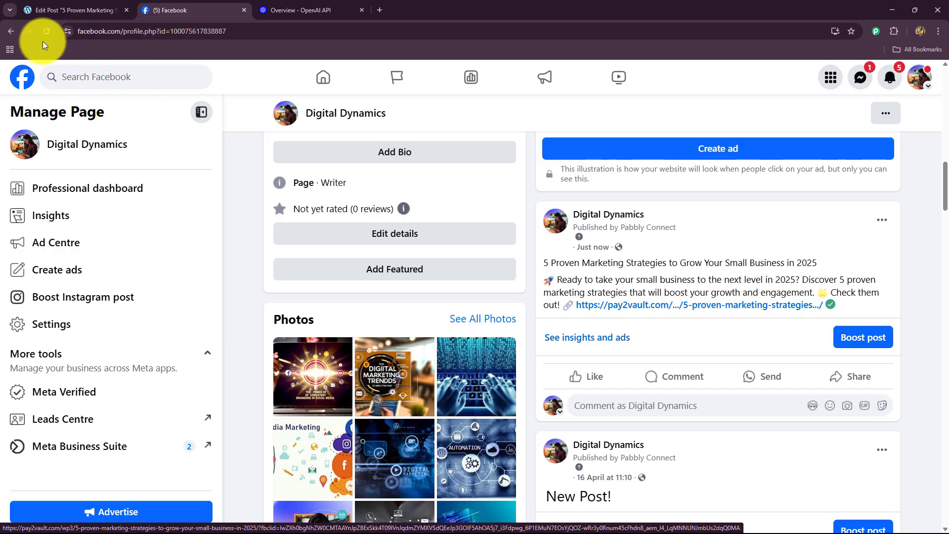
pyautogui.click(47, 10)
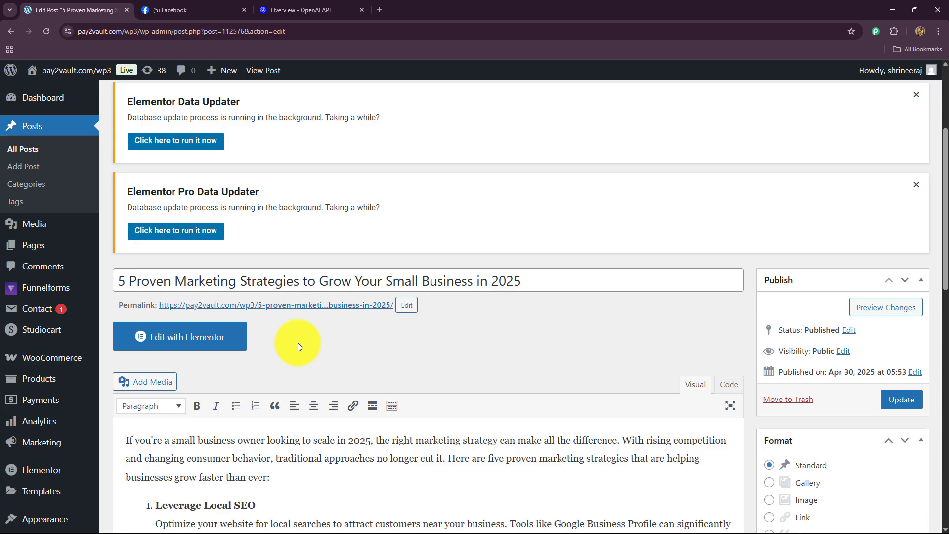
pyautogui.hotkey('ctrl', 'Tab')
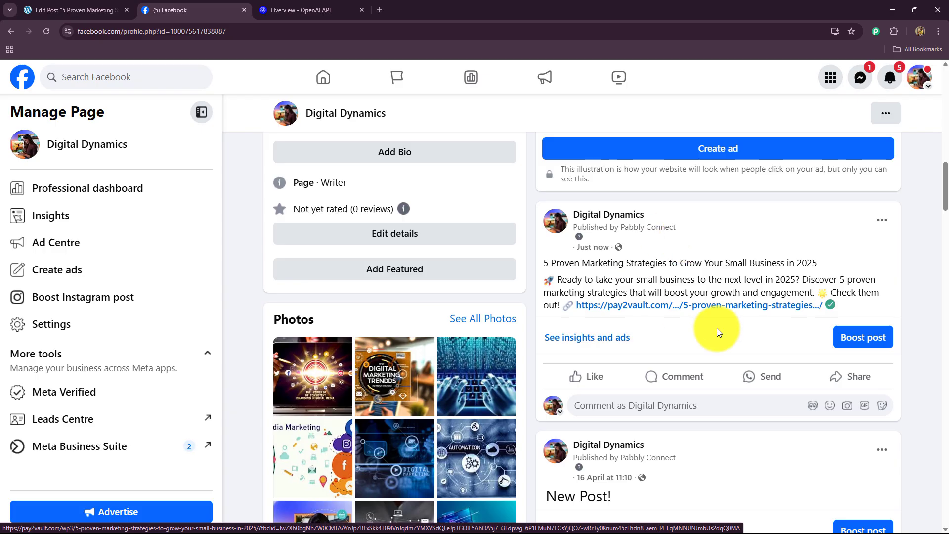
pyautogui.click(55, 8)
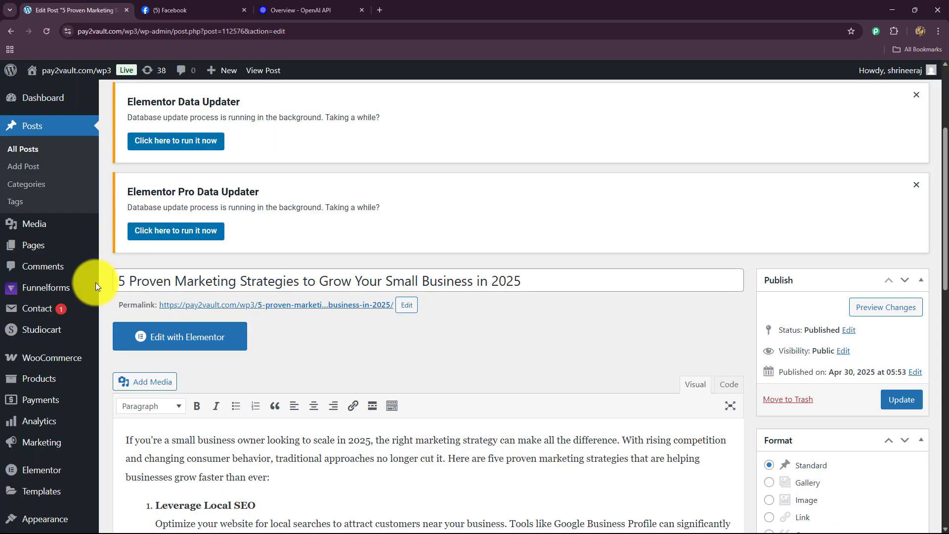
pyautogui.scroll(-4, 254, 343)
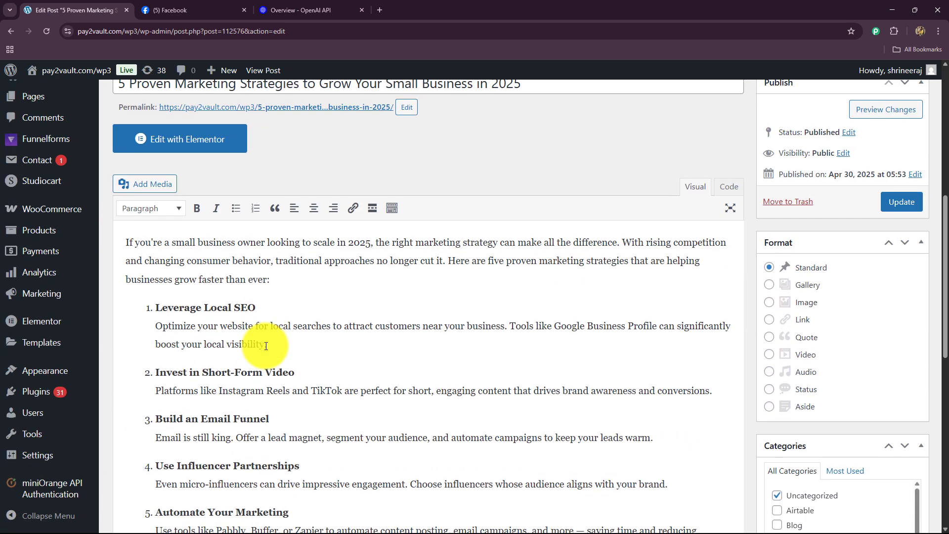
# Add a new WordPress post titled "Top 3 Time-Saving Marketing Tools Every Small Business Should Use in 2025".
pyautogui.scroll(2, 115, 287)
pyautogui.click(23, 117)
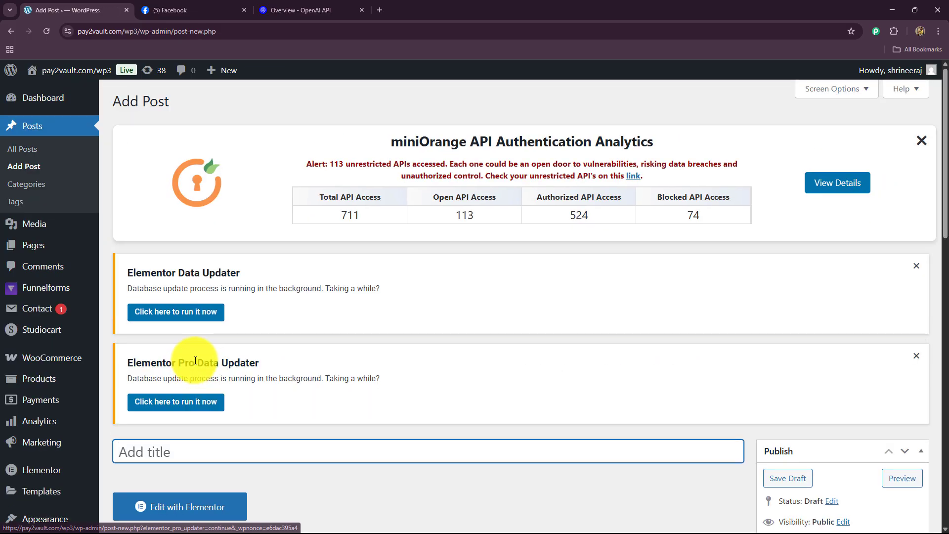
pyautogui.scroll(-4, 191, 365)
pyautogui.click(170, 254)
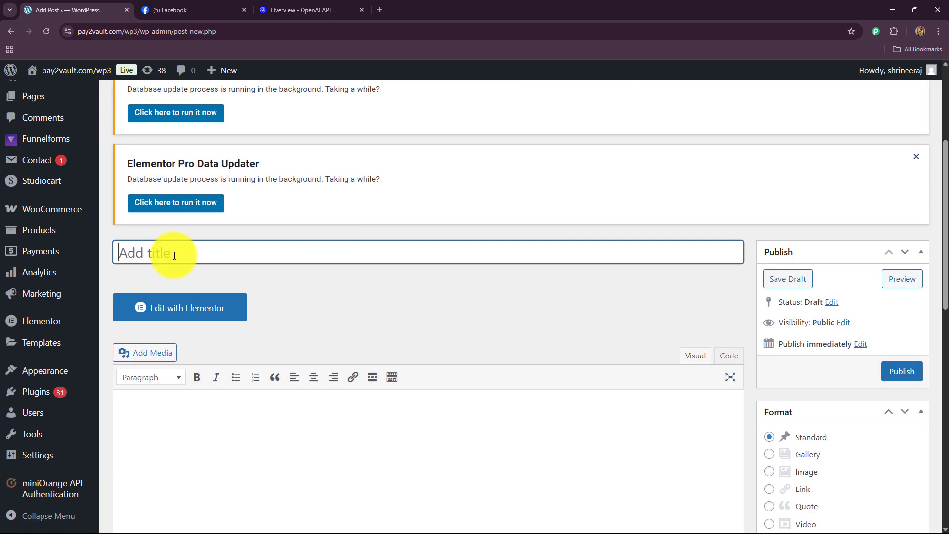
pyautogui.write('Top 3 Time-Saving Marketing Tools Every Small Business Should Use in 2025')
# Paste the copied article text into the post body and publish the post.
pyautogui.scroll(-2, 278, 244)
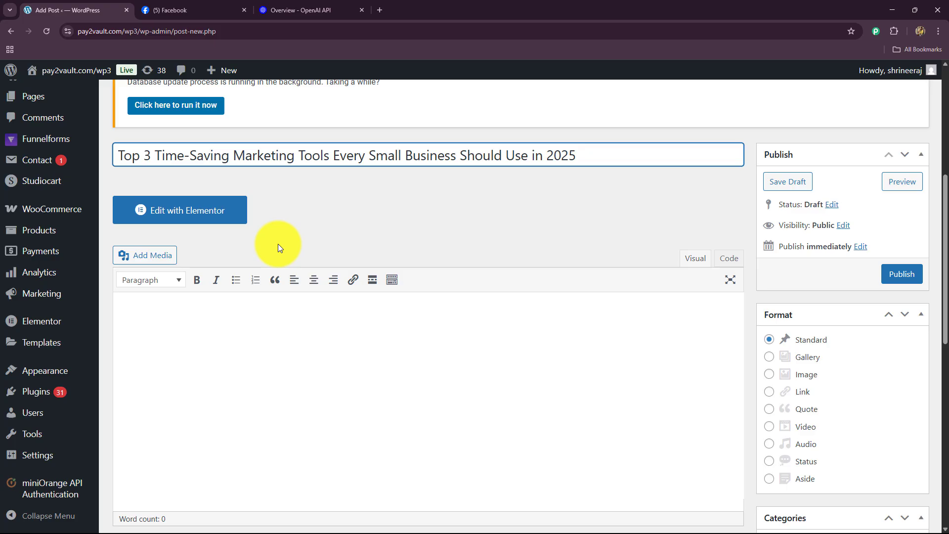
pyautogui.scroll(-2, 262, 315)
pyautogui.click(265, 317)
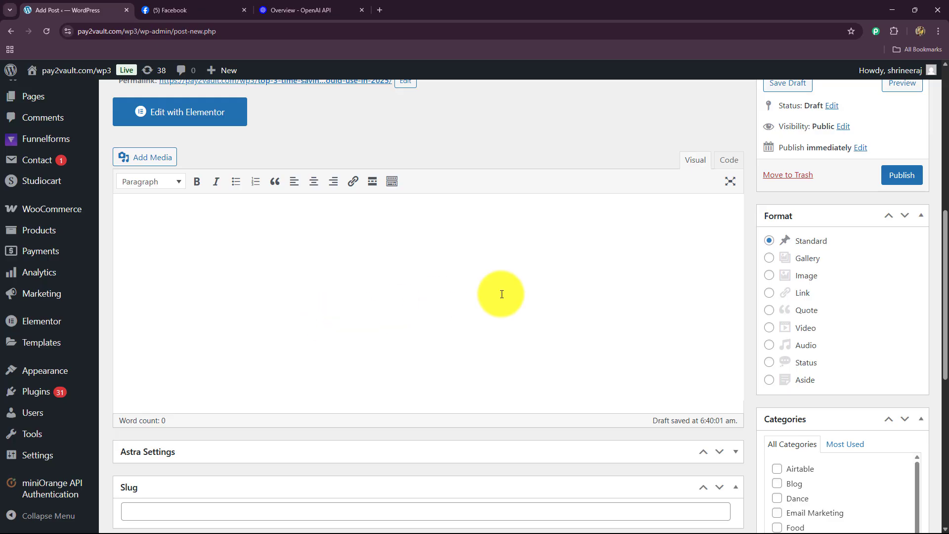
pyautogui.hotkey('ctrl', 'v')
pyautogui.scroll(-10, 349, 334)
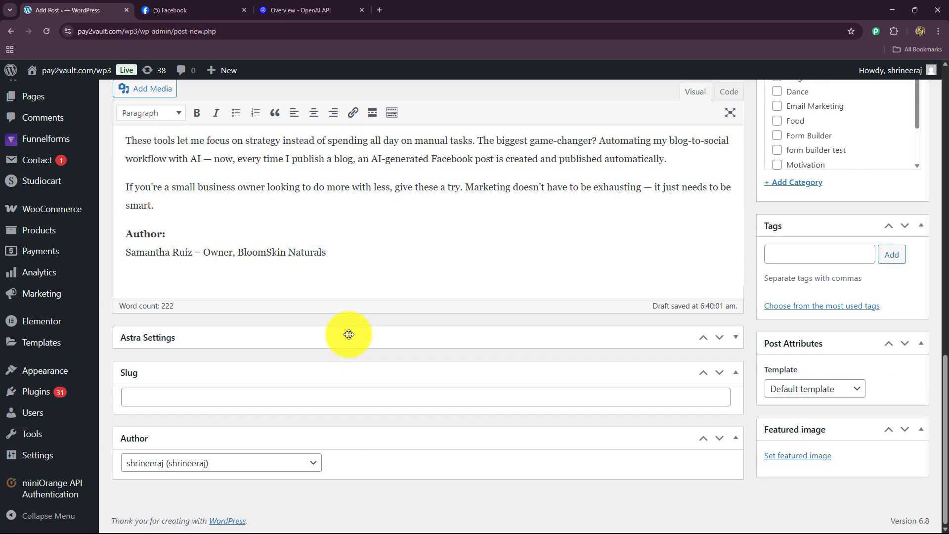
pyautogui.scroll(10, 349, 334)
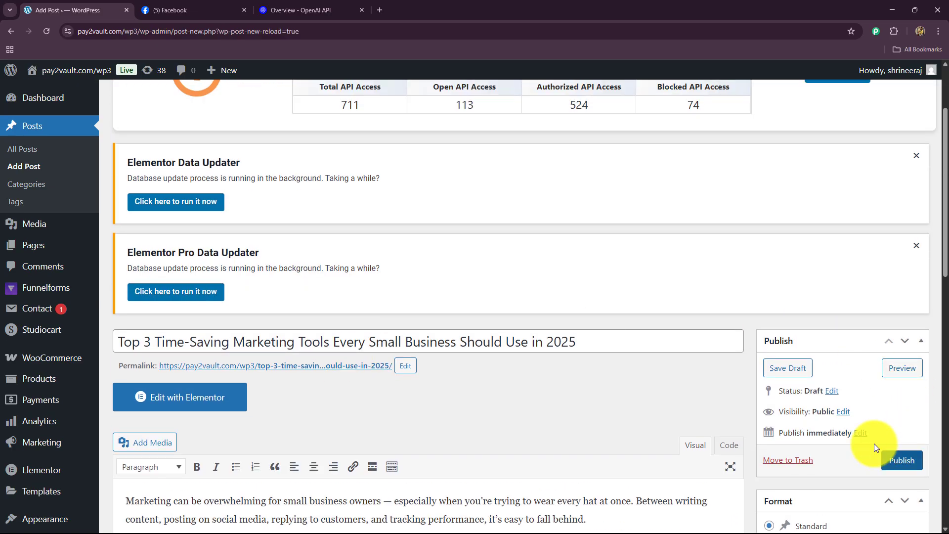
pyautogui.click(885, 456)
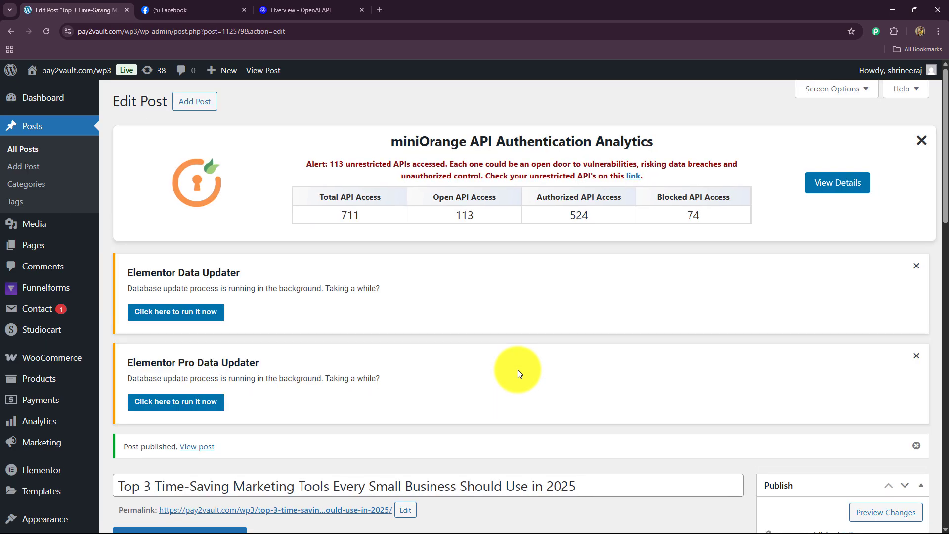
# Check the published article, switch to the Digital Dynamics Facebook page and reload it to look for the matching post.
pyautogui.scroll(-5, 517, 368)
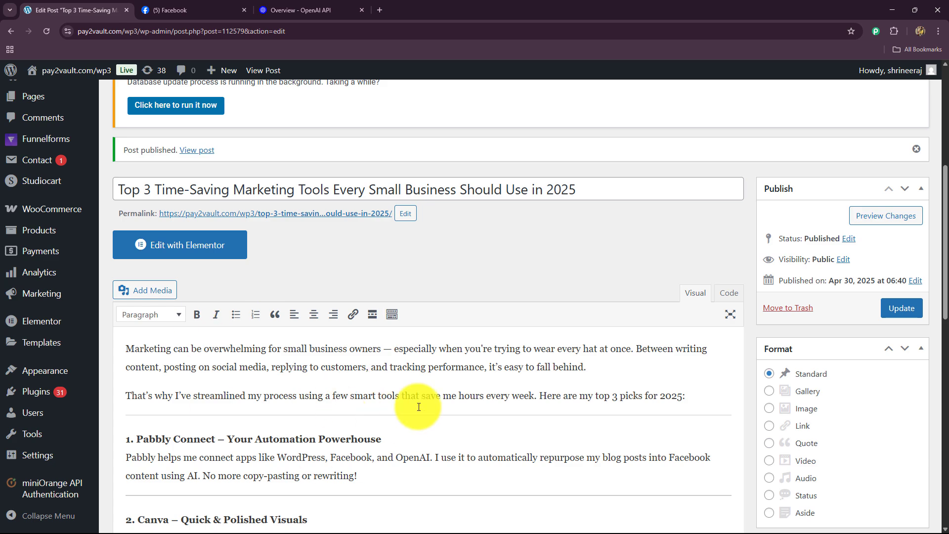
pyautogui.click(149, 8)
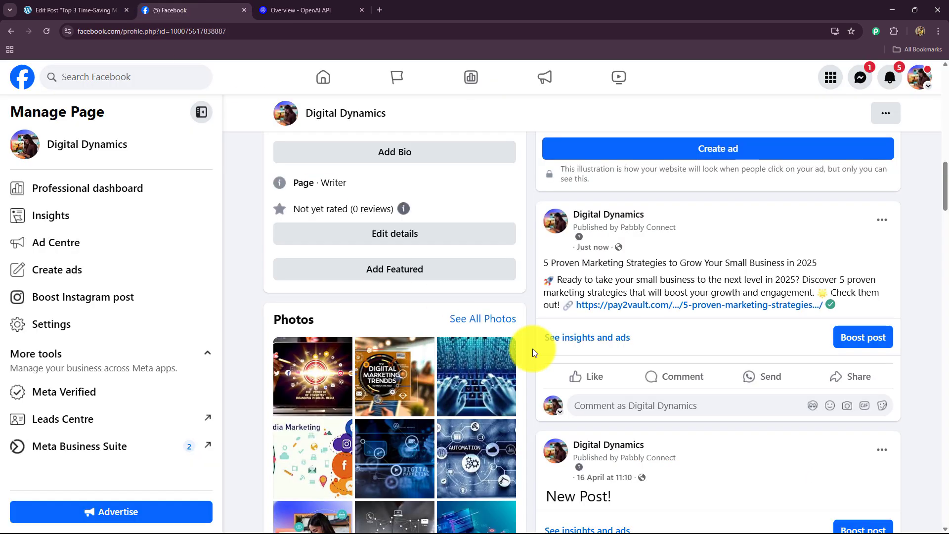
pyautogui.click(46, 31)
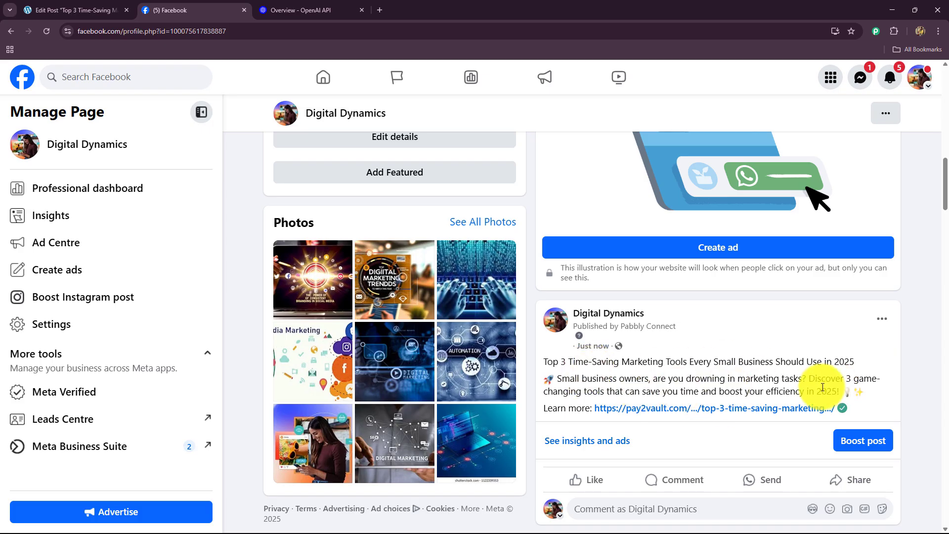
# Open the blog link from the newest Facebook post and read through the article.
pyautogui.click(712, 415)
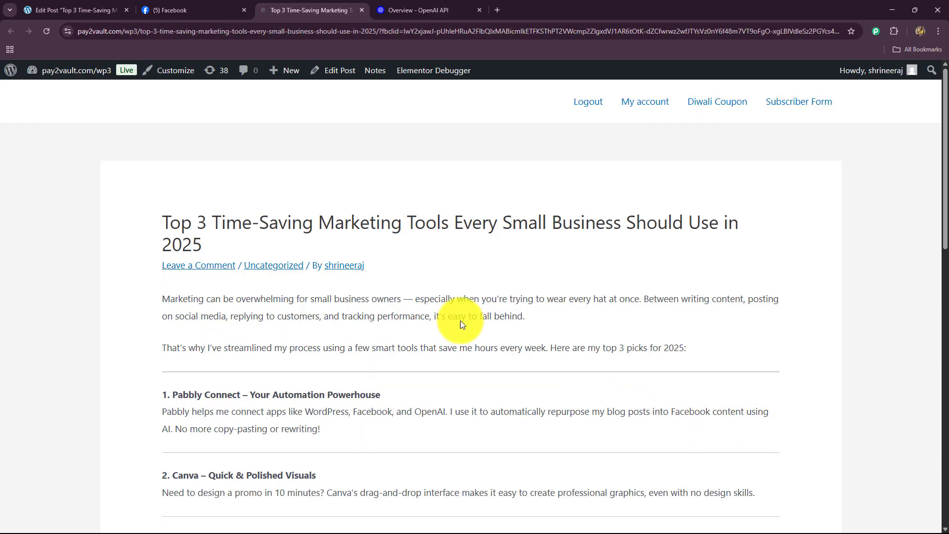
pyautogui.scroll(-4, 426, 340)
pyautogui.scroll(1, 426, 336)
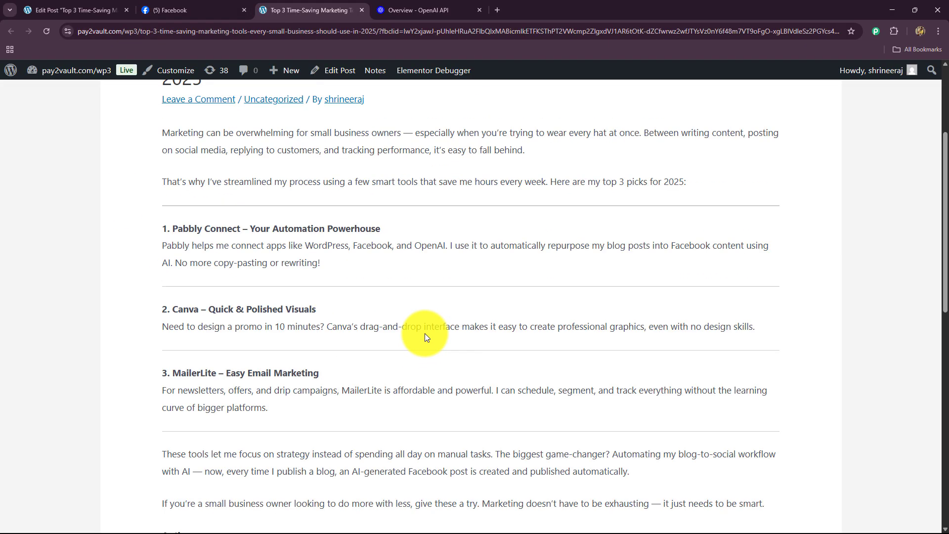
pyautogui.scroll(2, 426, 334)
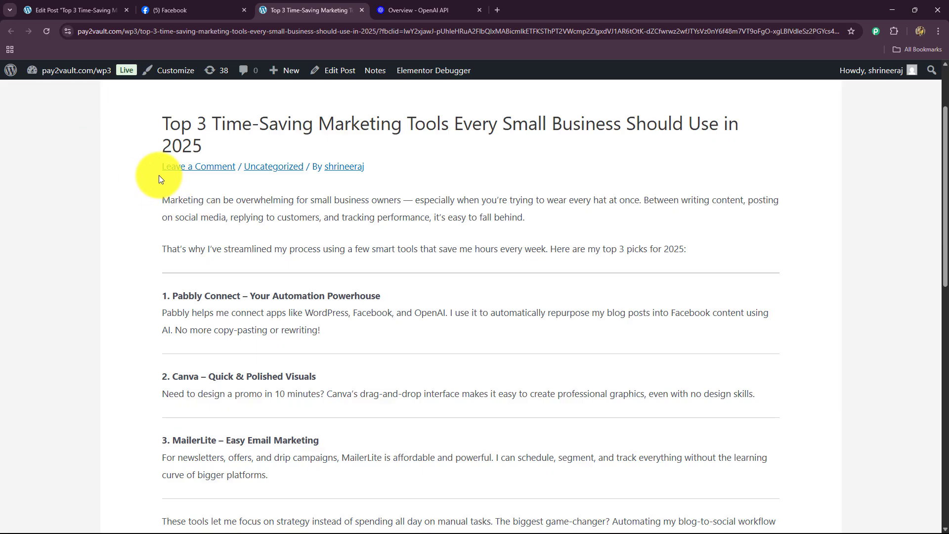
pyautogui.scroll(2, 176, 271)
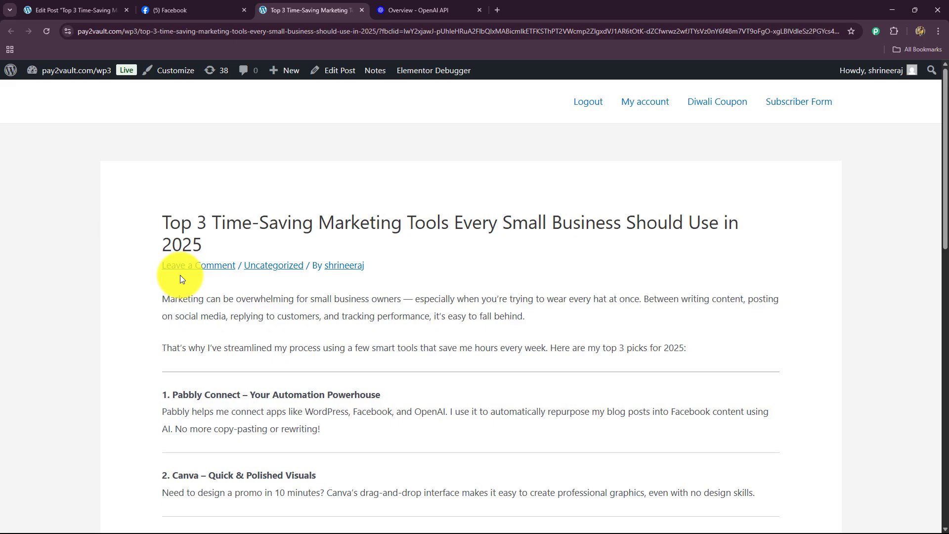
# Close the blog article and open pabbly.com/connect in a new browser tab.
pyautogui.hotkey('ctrl', 'w')
pyautogui.hotkey('ctrl', 't')
pyautogui.click(120, 31)
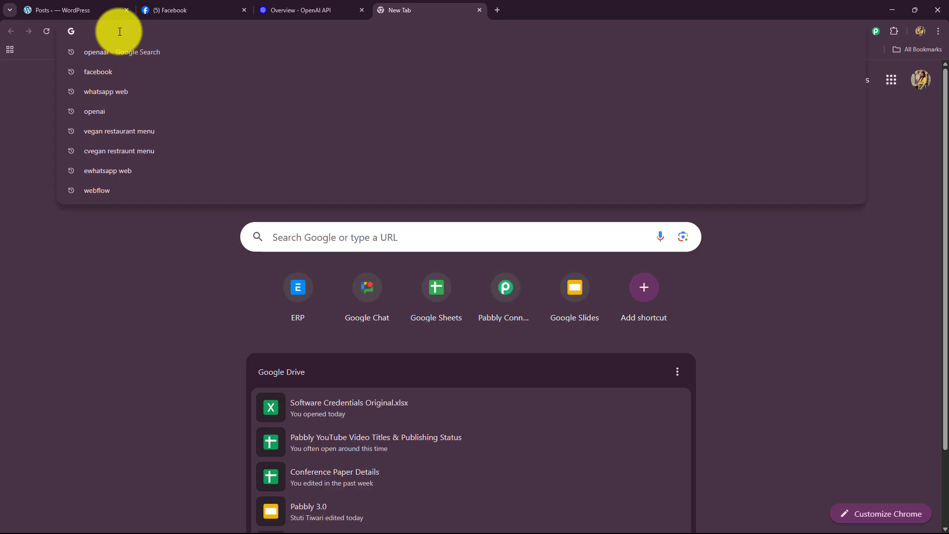
pyautogui.write('pabbly.com/chatflow')
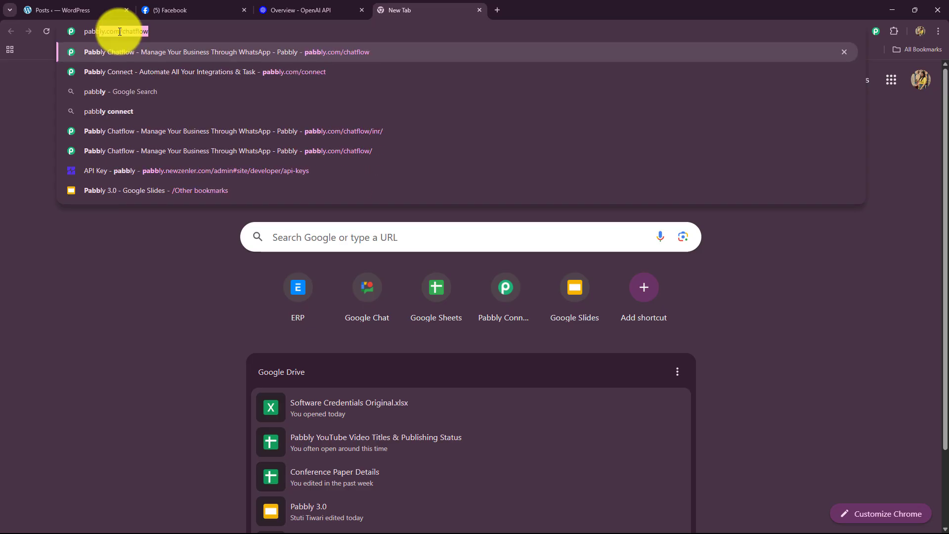
pyautogui.click(124, 67)
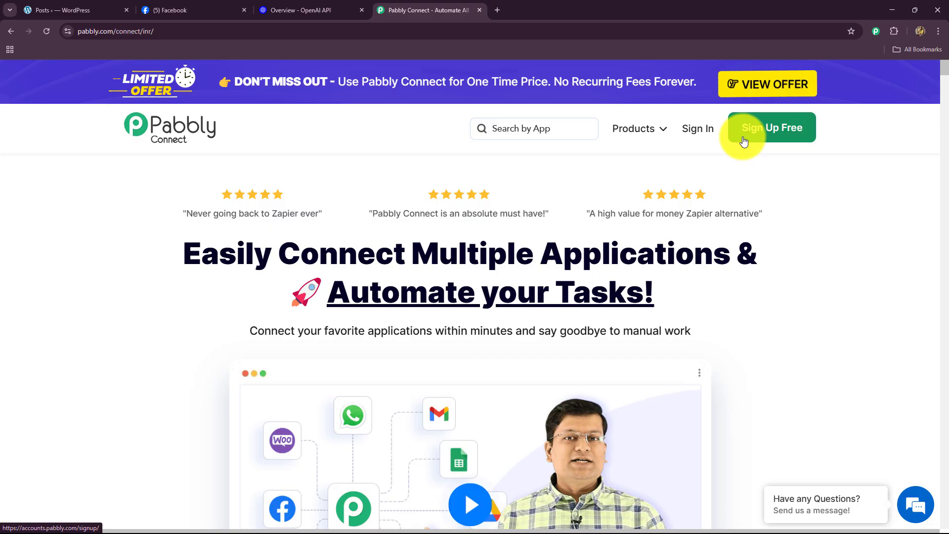
# Look over the Pabbly Connect homepage and dismiss the lifetime offer pop-up.
pyautogui.moveTo(185, 257); pyautogui.dragTo(713, 301)
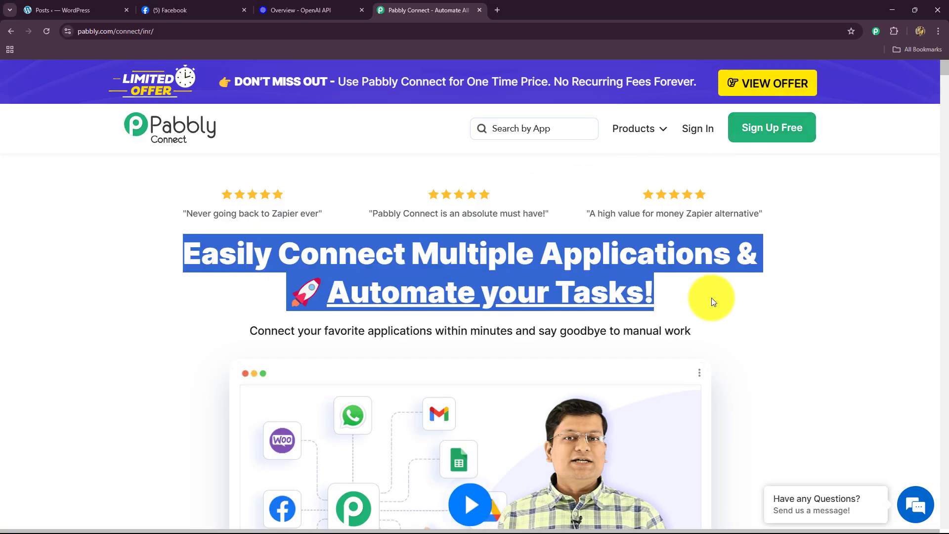
pyautogui.scroll(-15, 717, 288)
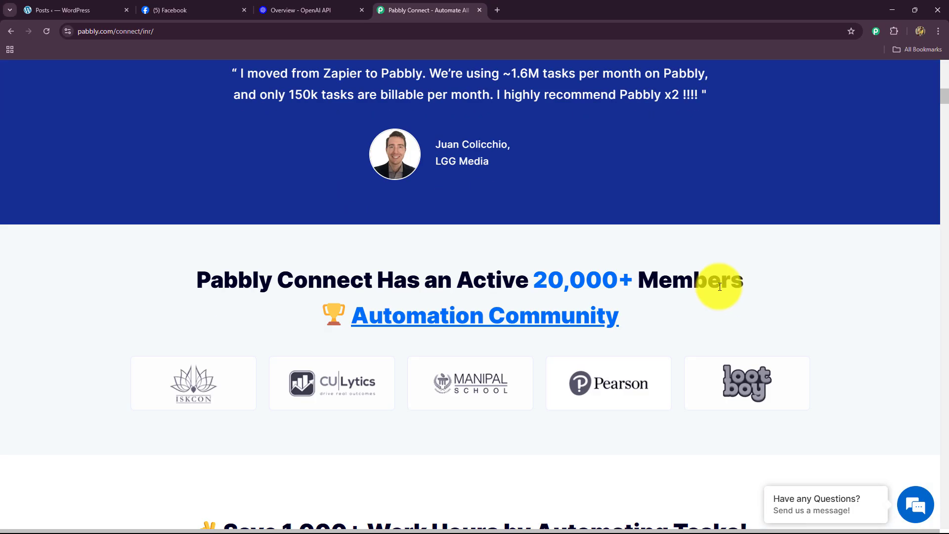
pyautogui.scroll(10, 722, 286)
pyautogui.scroll(5, 722, 286)
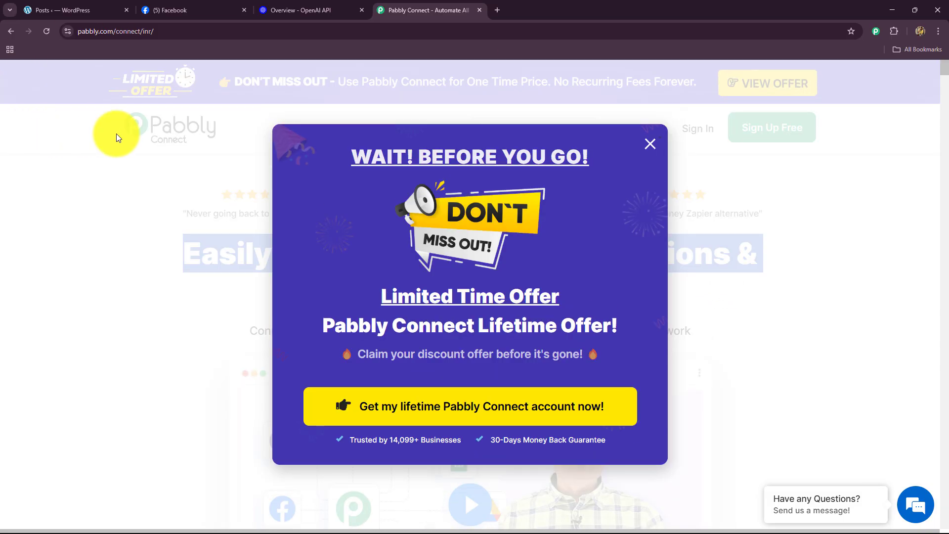
pyautogui.click(650, 143)
pyautogui.moveTo(648, 143)
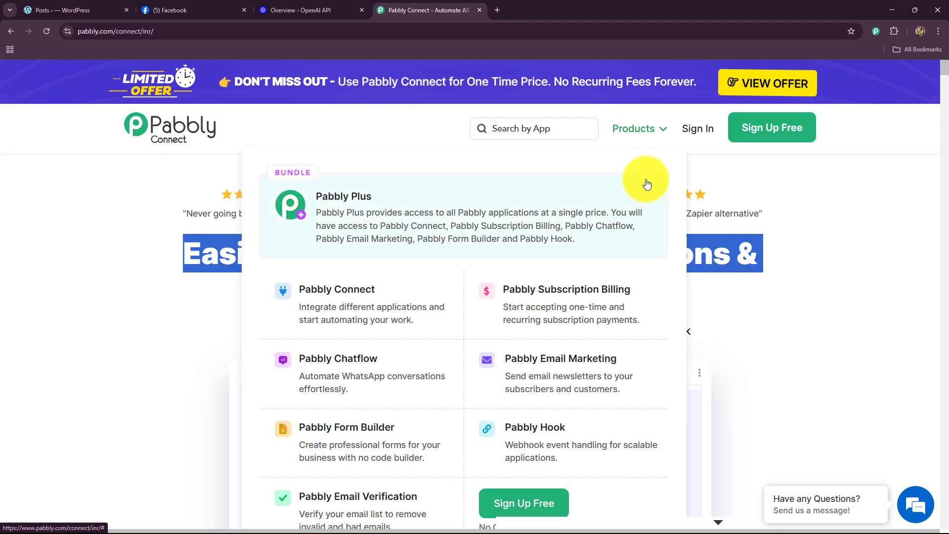
pyautogui.click(790, 200)
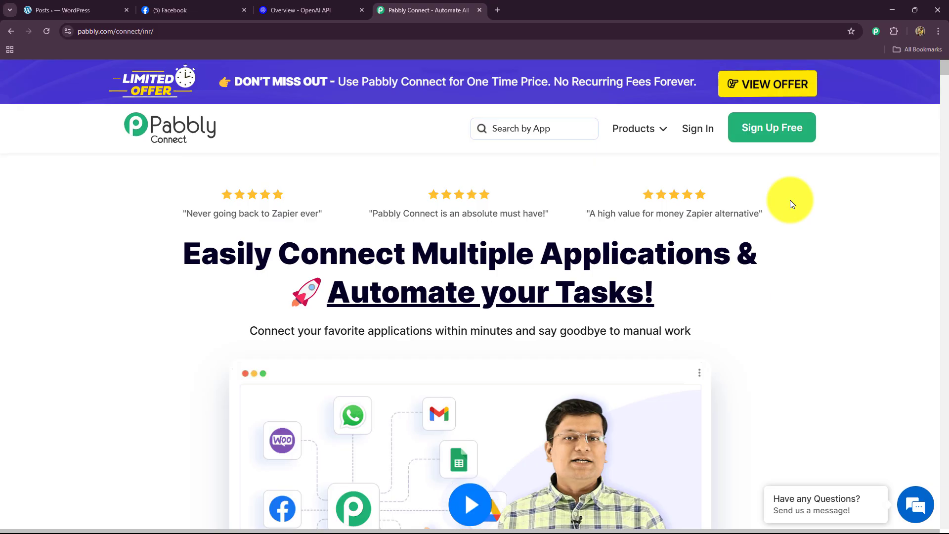
# Sign in to Pabbly, access Pabbly Connect from the list of apps and look over its dashboard.
pyautogui.click(699, 130)
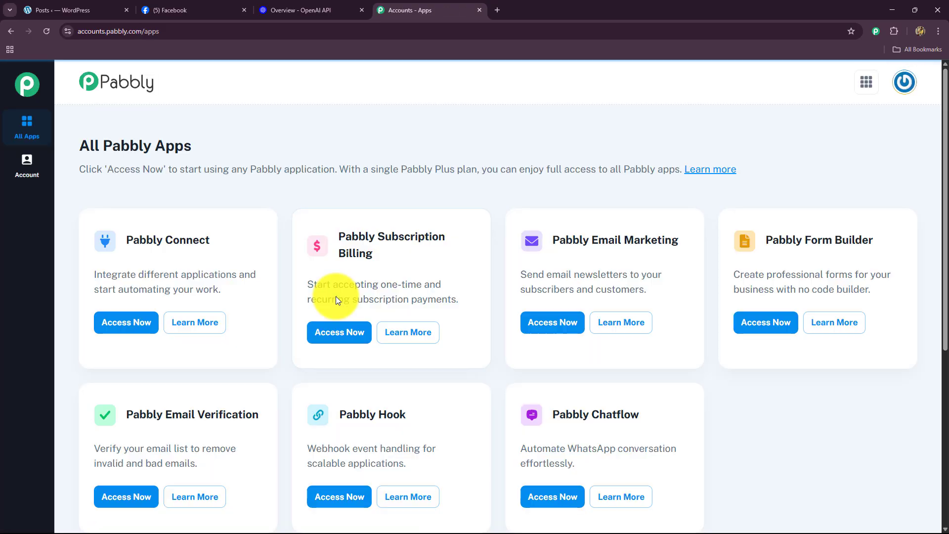
pyautogui.moveTo(80, 144); pyautogui.dragTo(209, 156)
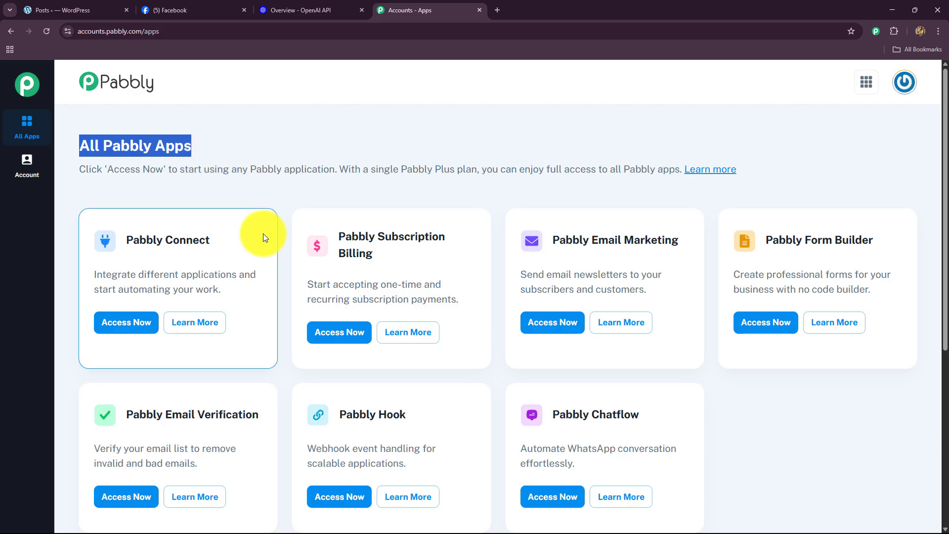
pyautogui.moveTo(126, 239); pyautogui.dragTo(220, 246)
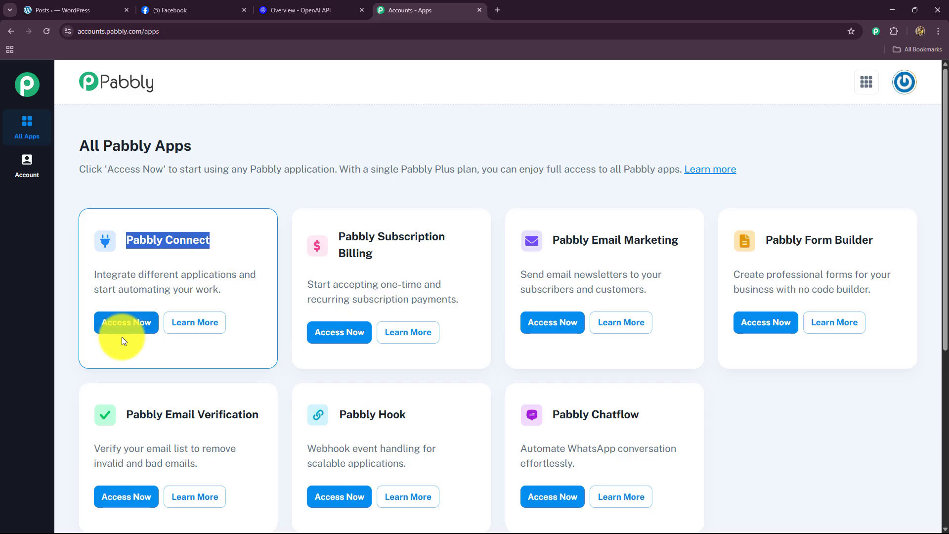
pyautogui.click(121, 325)
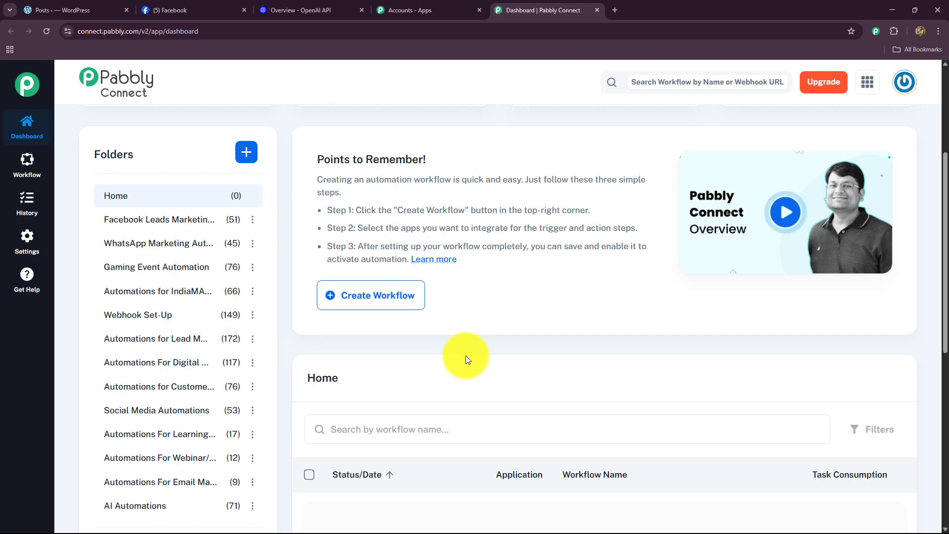
pyautogui.scroll(-8, 465, 355)
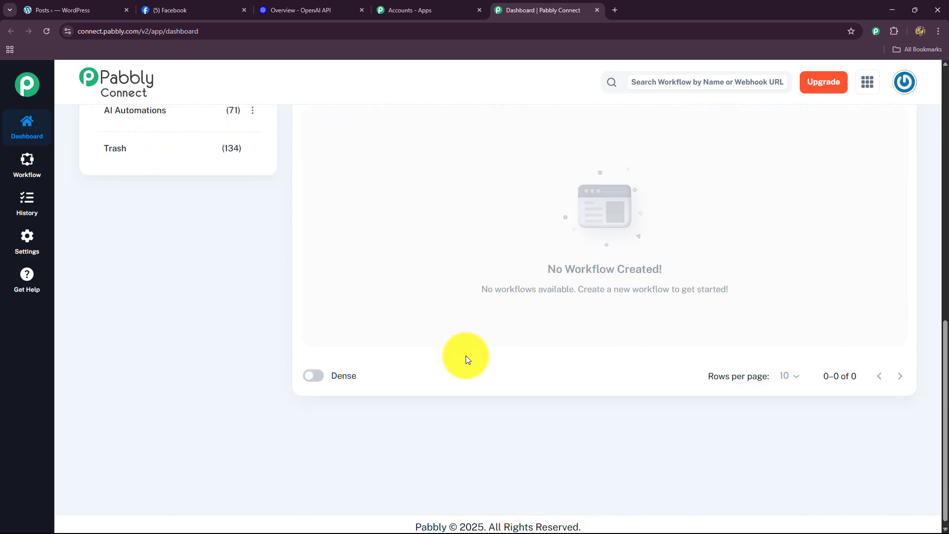
# Start a new workflow and name it "Use an AI Agent for Automated Content Repurposing and Distribution with Pabbly".
pyautogui.scroll(10, 466, 355)
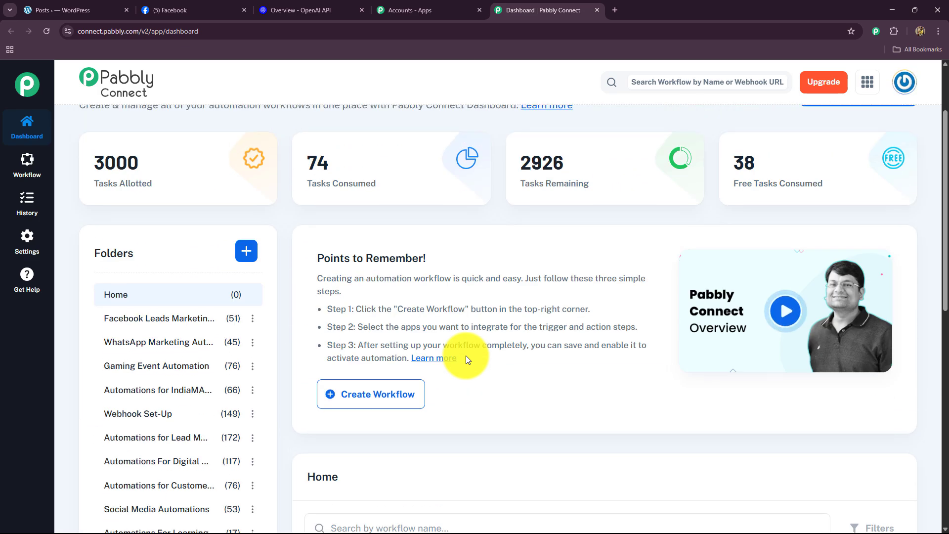
pyautogui.scroll(-4, 466, 355)
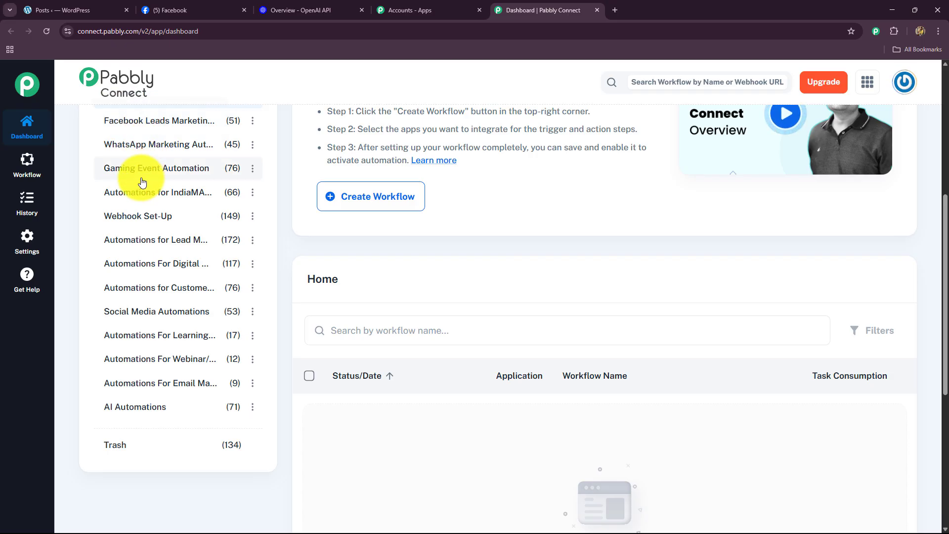
pyautogui.scroll(4, 470, 365)
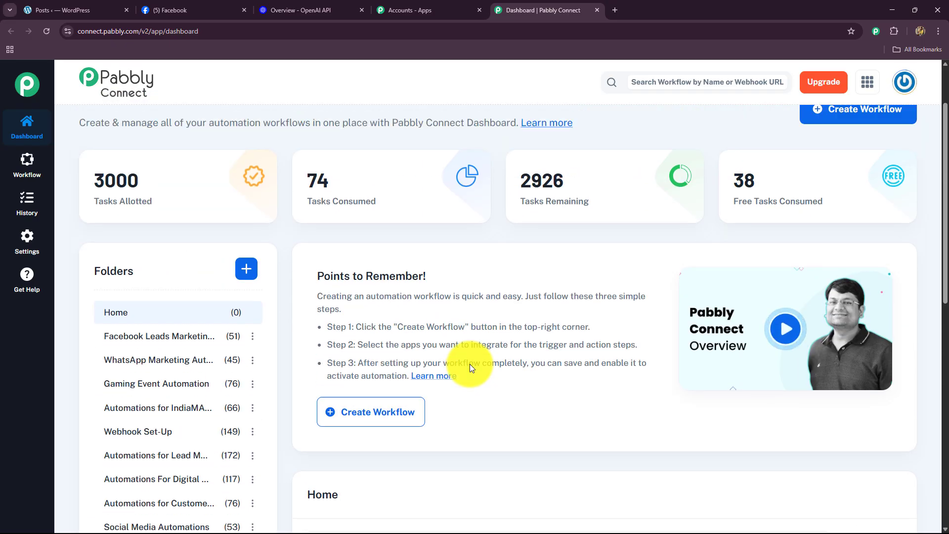
pyautogui.scroll(2, 470, 364)
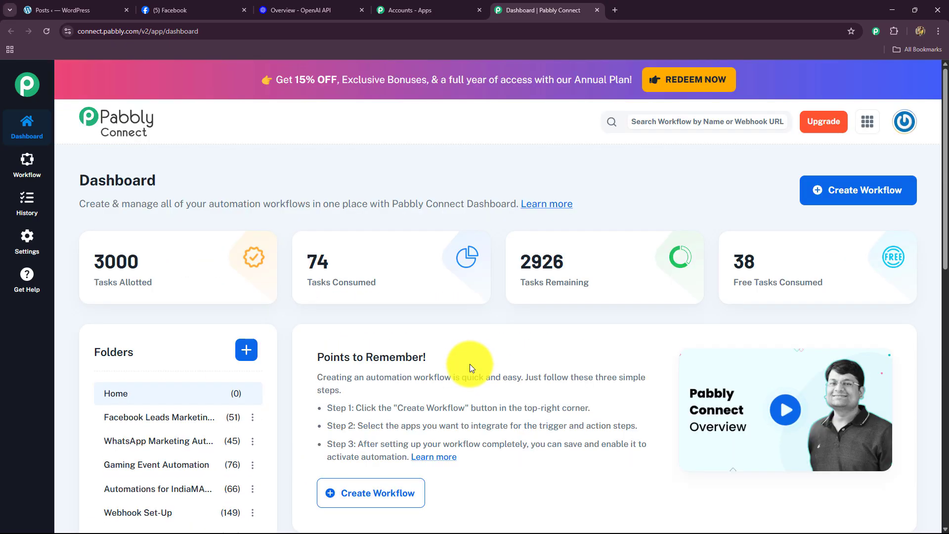
pyautogui.click(862, 202)
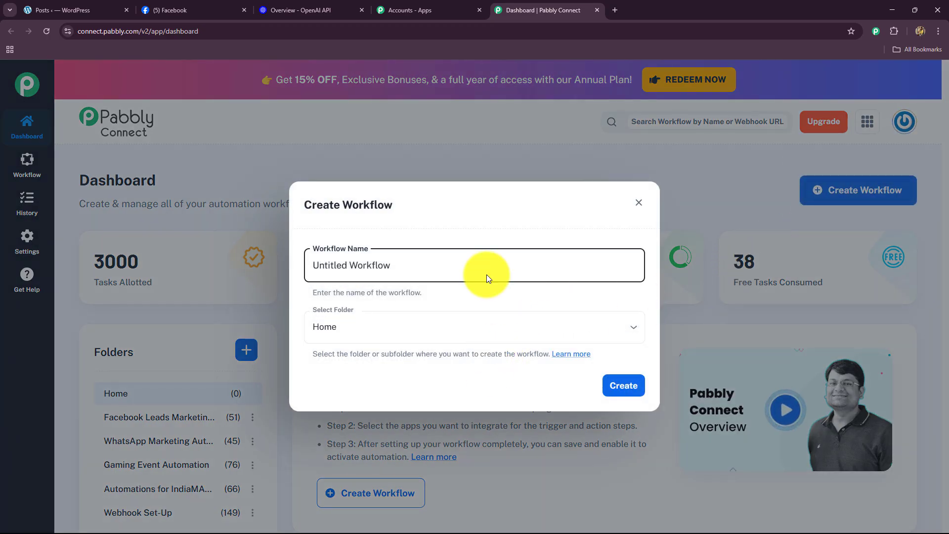
pyautogui.tripleClick(372, 205)
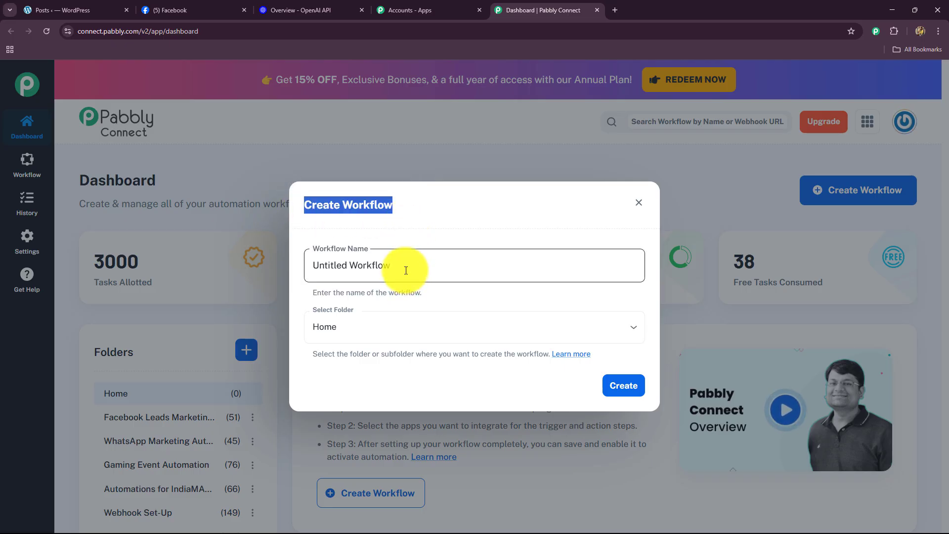
pyautogui.moveTo(405, 270); pyautogui.dragTo(283, 268)
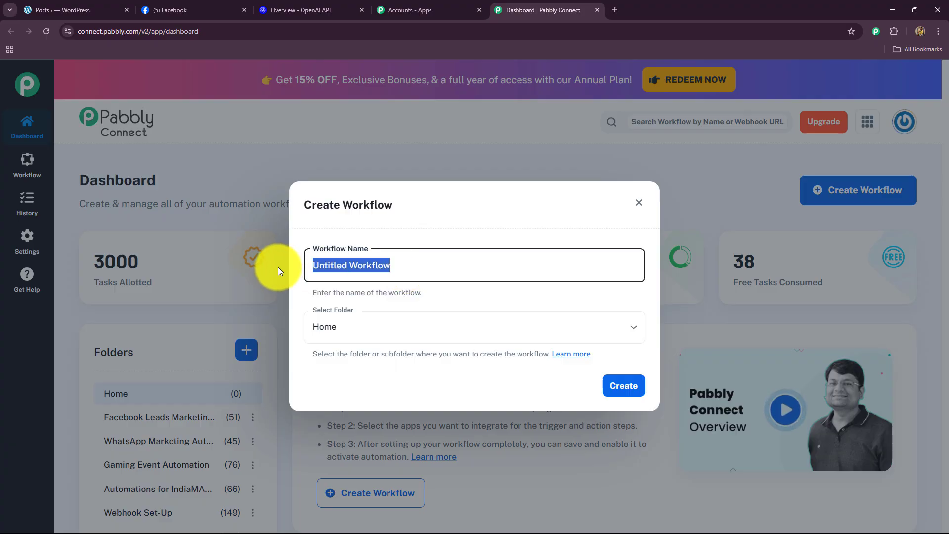
pyautogui.press('BackSpace')
pyautogui.hotkey('ctrl', 'v')
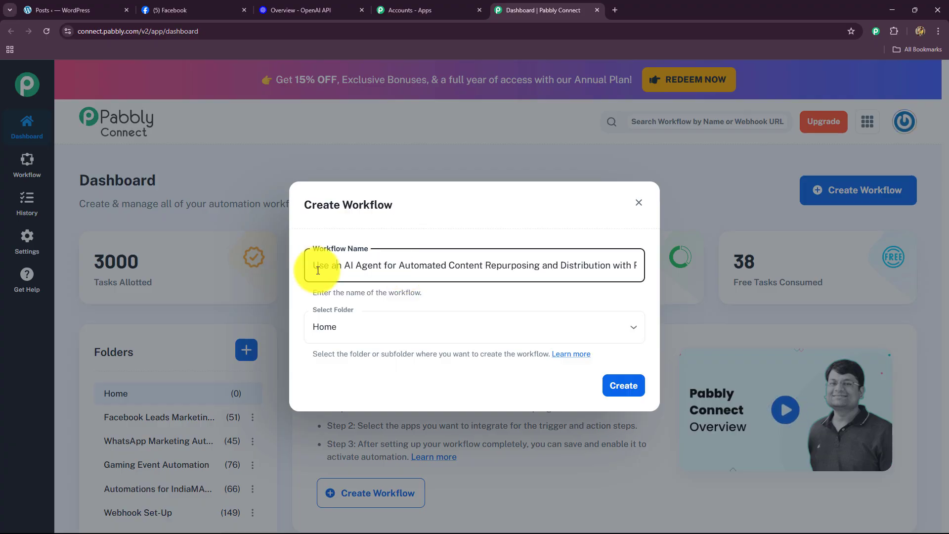
pyautogui.moveTo(312, 266); pyautogui.dragTo(556, 290)
pyautogui.moveTo(619, 290); pyautogui.dragTo(642, 288)
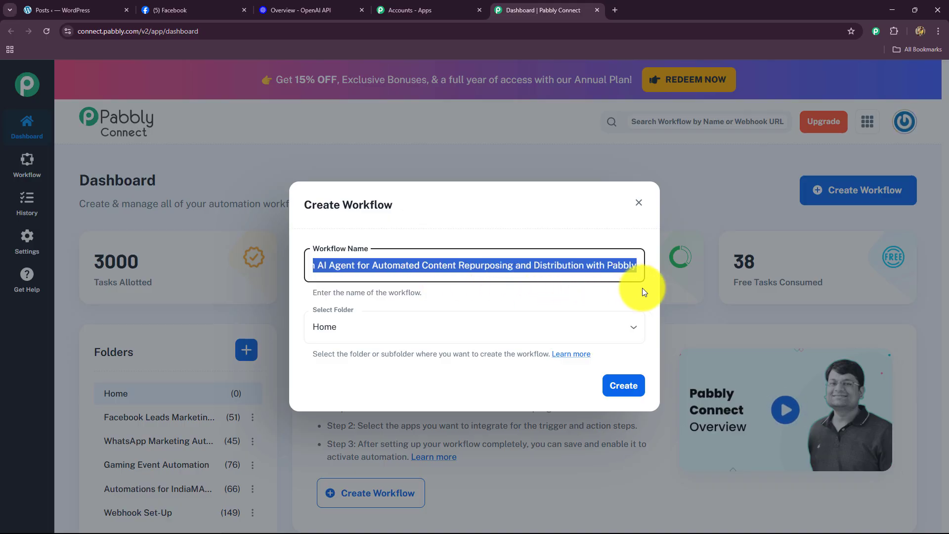
pyautogui.click(583, 298)
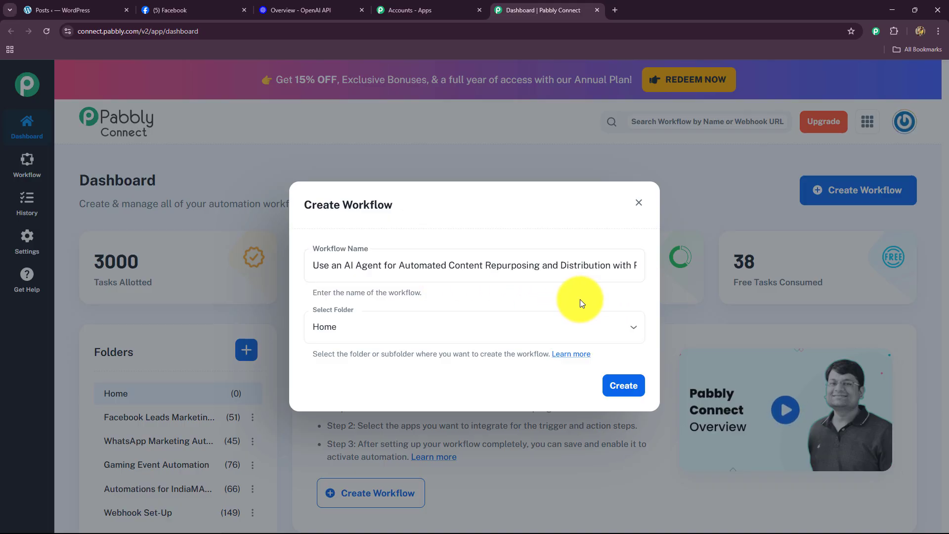
# Assign the new workflow to the AI Automations folder and create it.
pyautogui.click(519, 323)
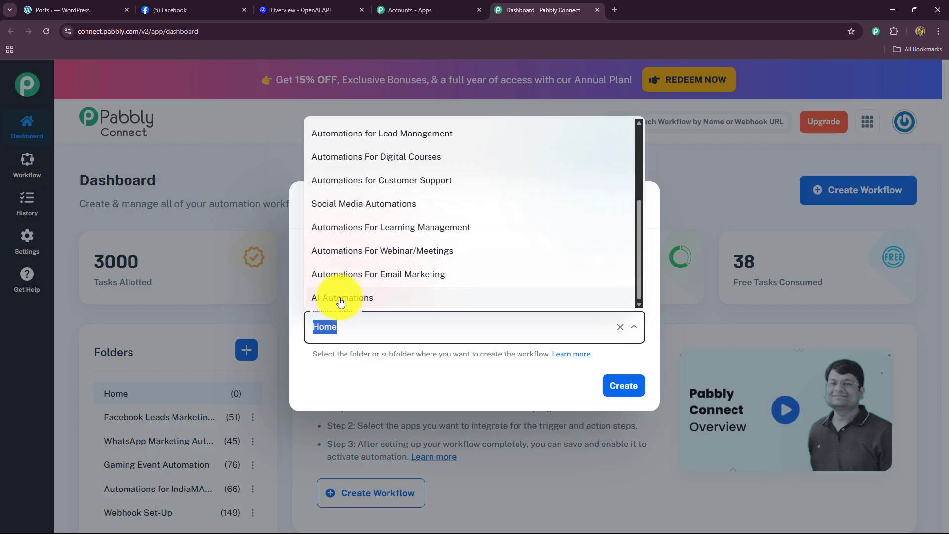
pyautogui.click(341, 298)
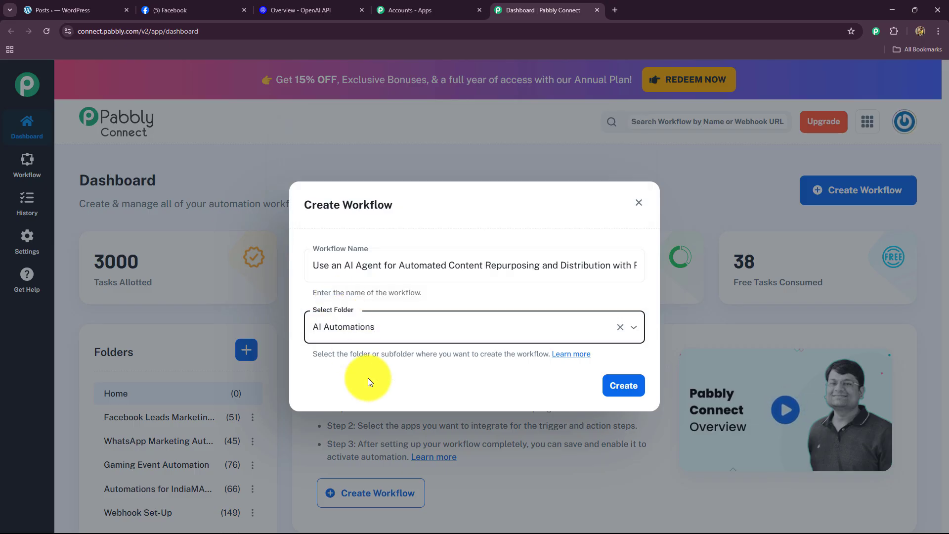
pyautogui.click(614, 385)
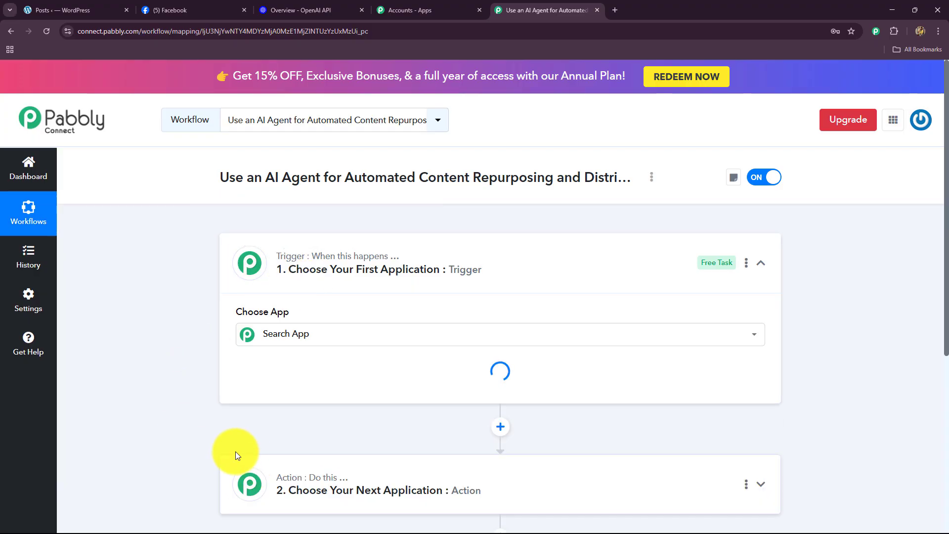
# Look over the workflow's trigger and action steps, comparing them with the WordPress posts list and the OpenAI API page.
pyautogui.scroll(-2, 207, 458)
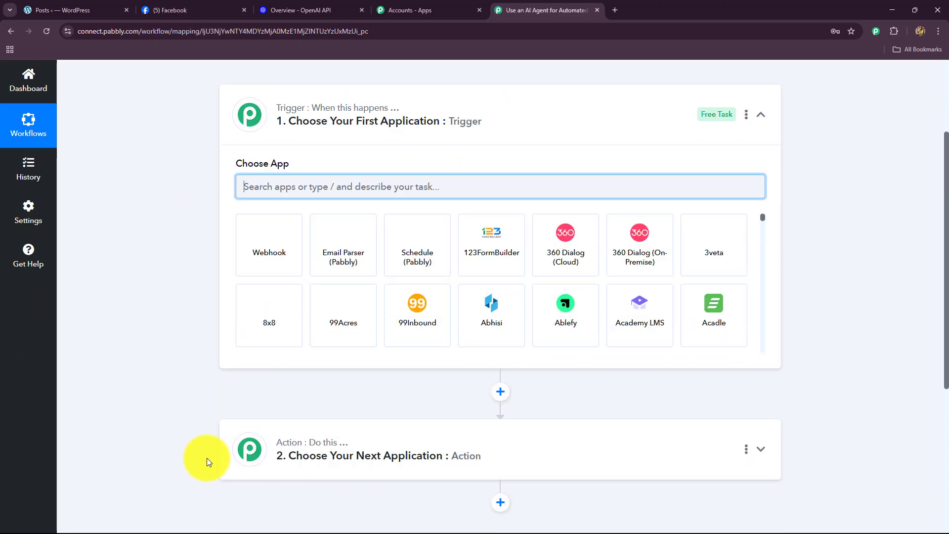
pyautogui.scroll(2, 206, 457)
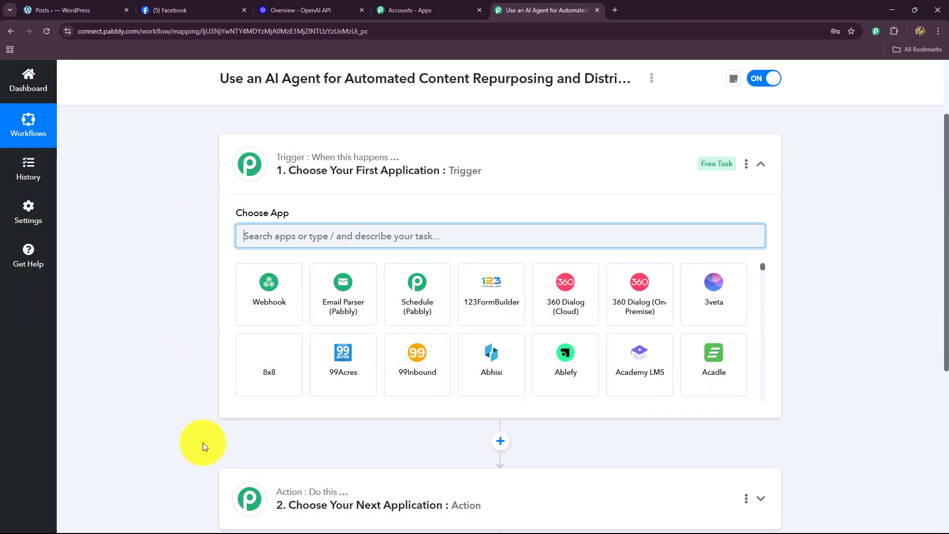
pyautogui.click(761, 163)
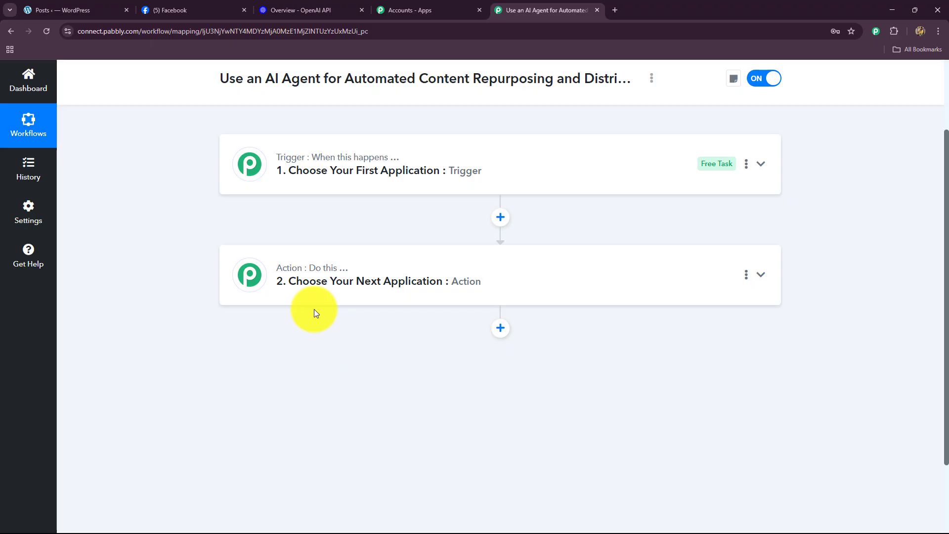
pyautogui.click(90, 6)
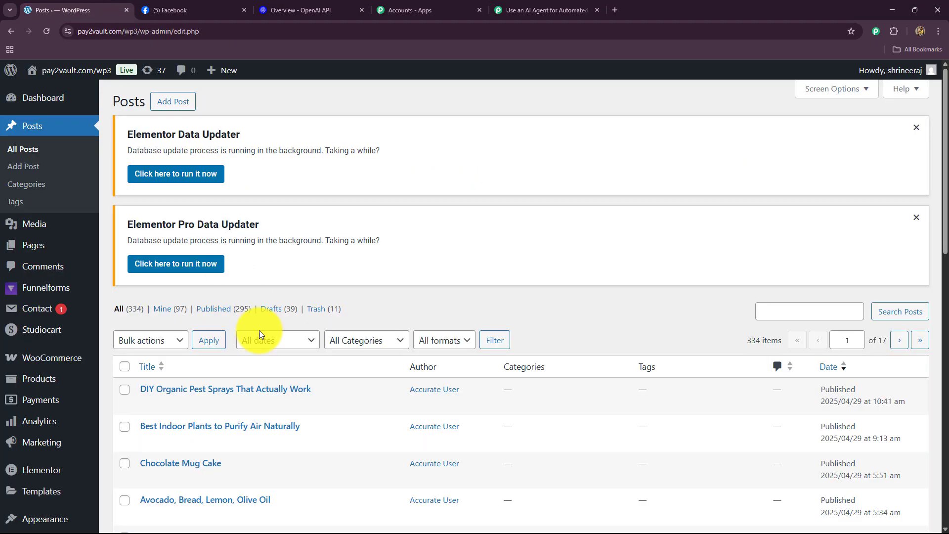
pyautogui.scroll(-1, 266, 324)
pyautogui.scroll(-1, 266, 325)
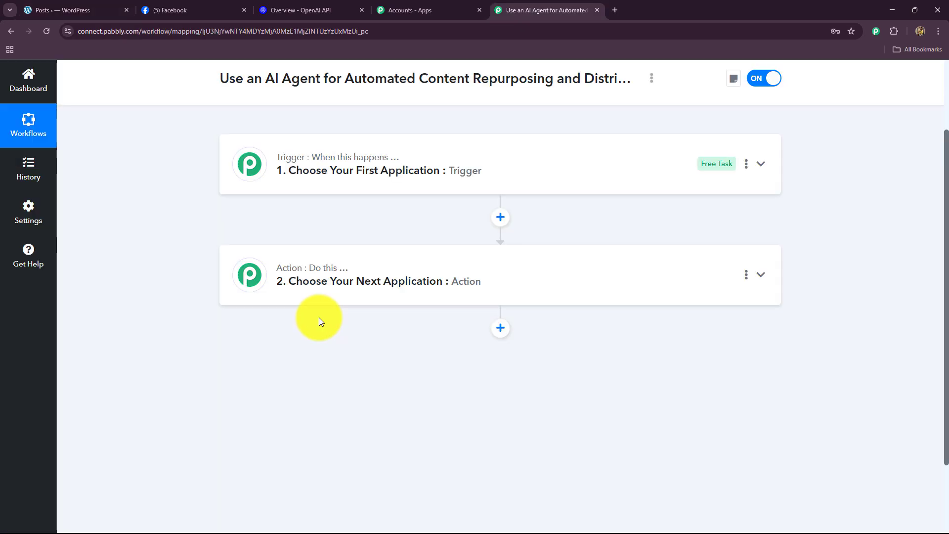
pyautogui.click(297, 9)
pyautogui.click(554, 9)
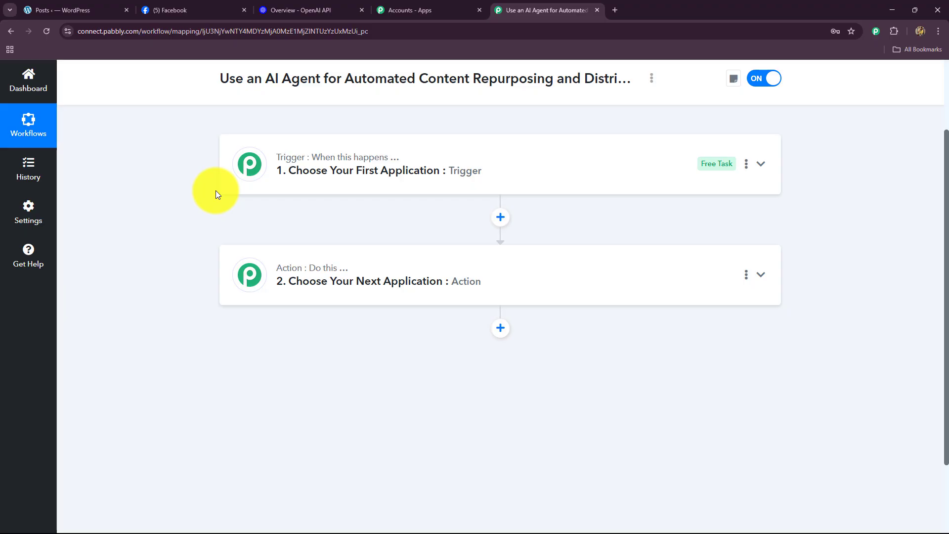
pyautogui.click(70, 10)
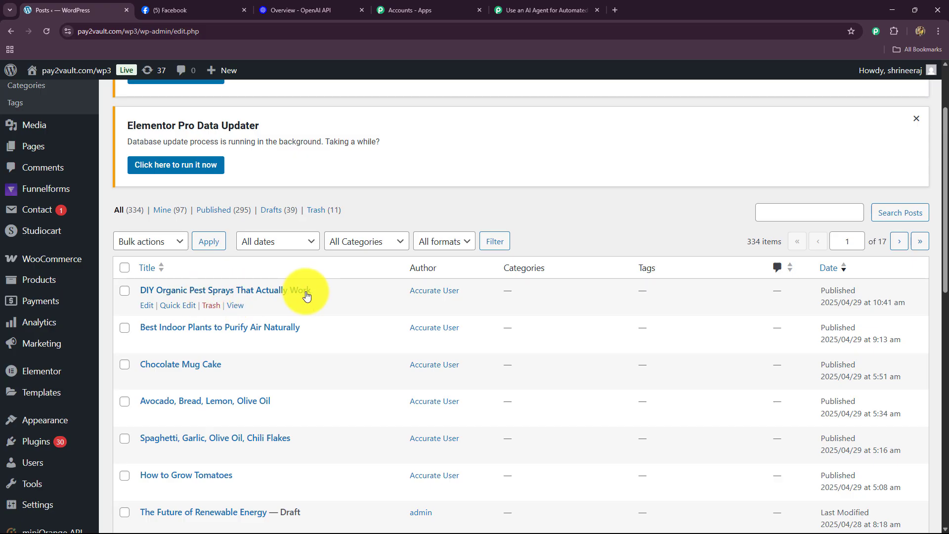
pyautogui.click(527, 8)
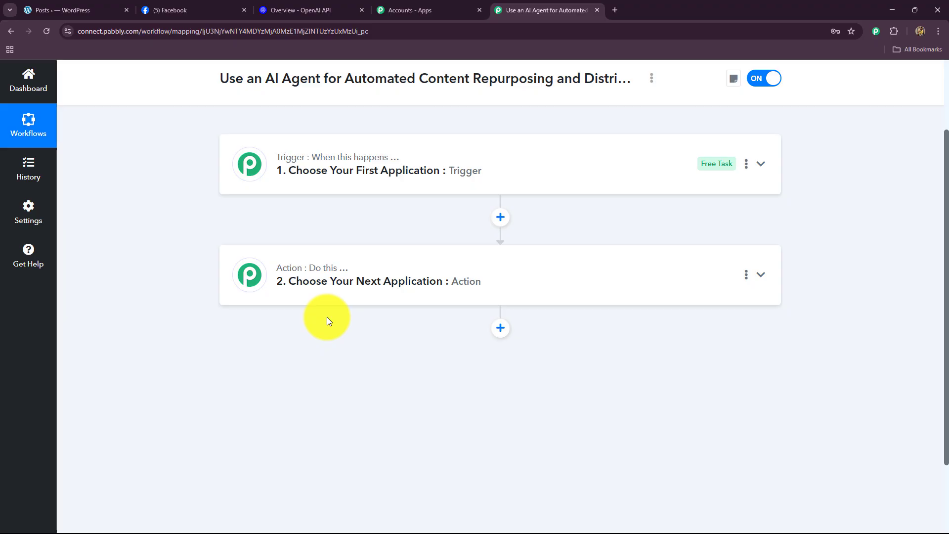
# Expand the workflow's trigger step and choose WordPress as its app.
pyautogui.click(282, 159)
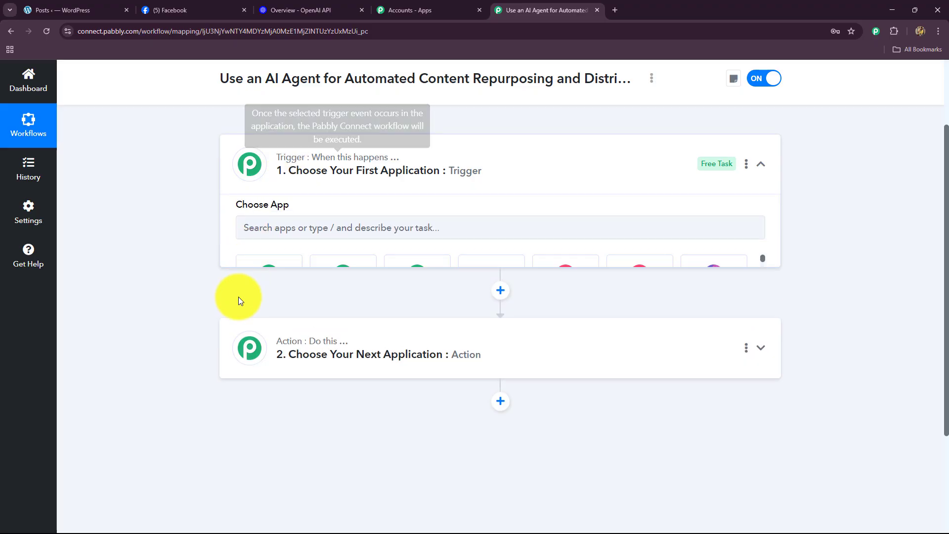
pyautogui.scroll(2, 239, 301)
pyautogui.scroll(-2, 238, 303)
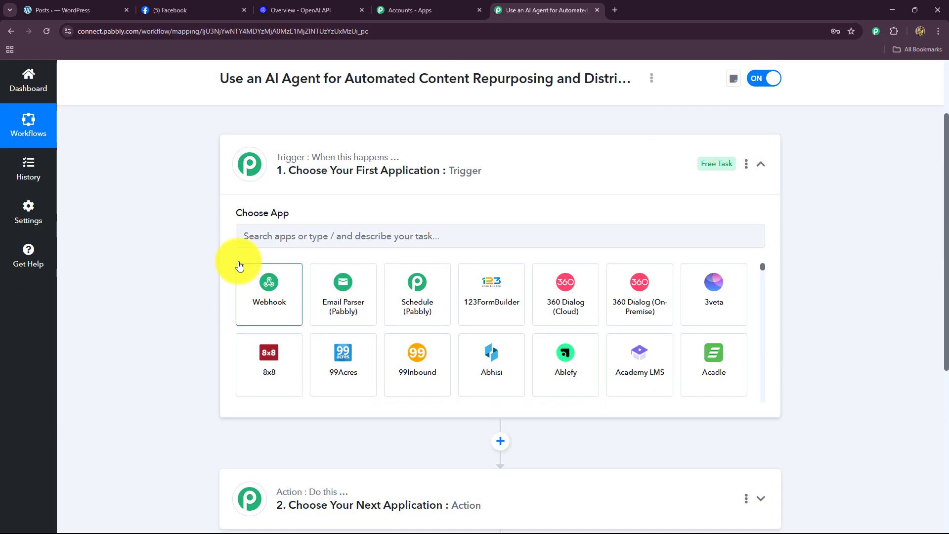
pyautogui.click(264, 228)
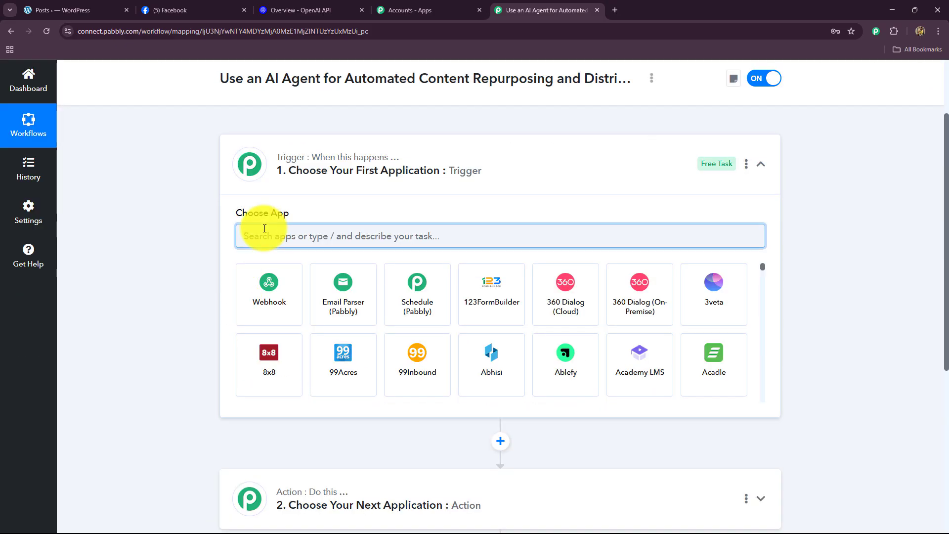
pyautogui.write('Wor')
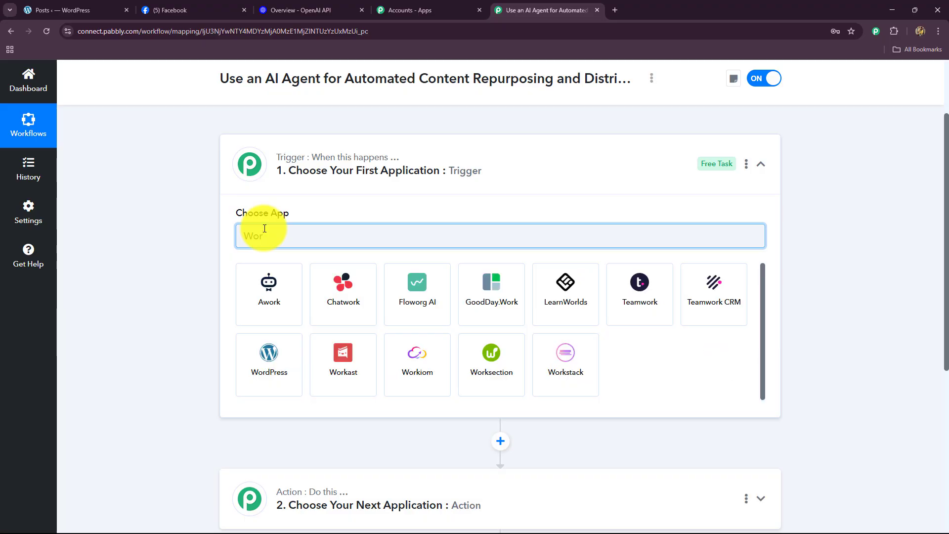
pyautogui.click(297, 366)
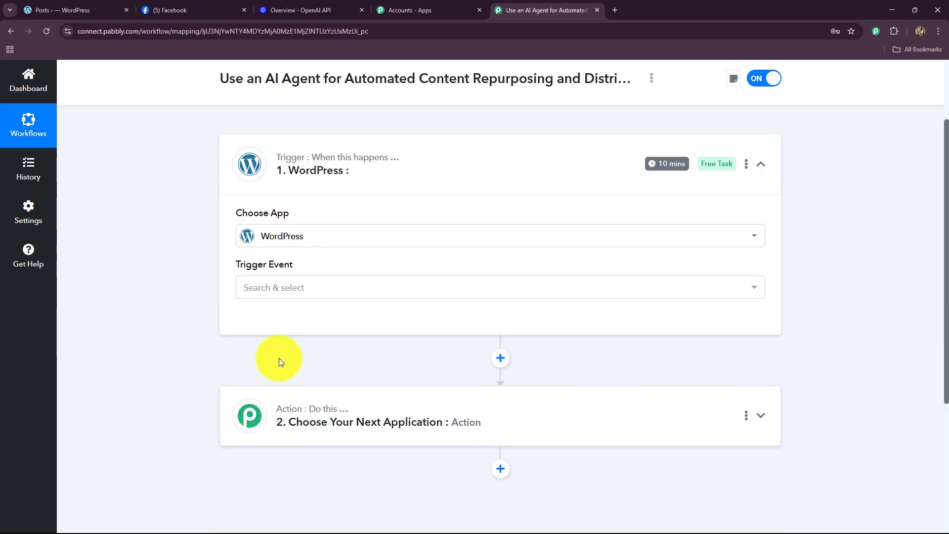
# Set the WordPress trigger event to New Post Published.
pyautogui.click(281, 287)
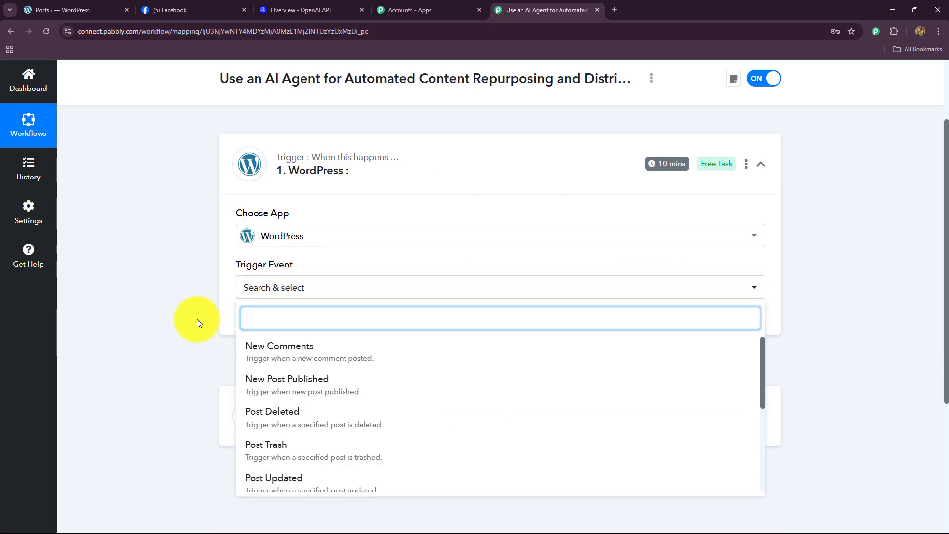
pyautogui.scroll(-2, 199, 313)
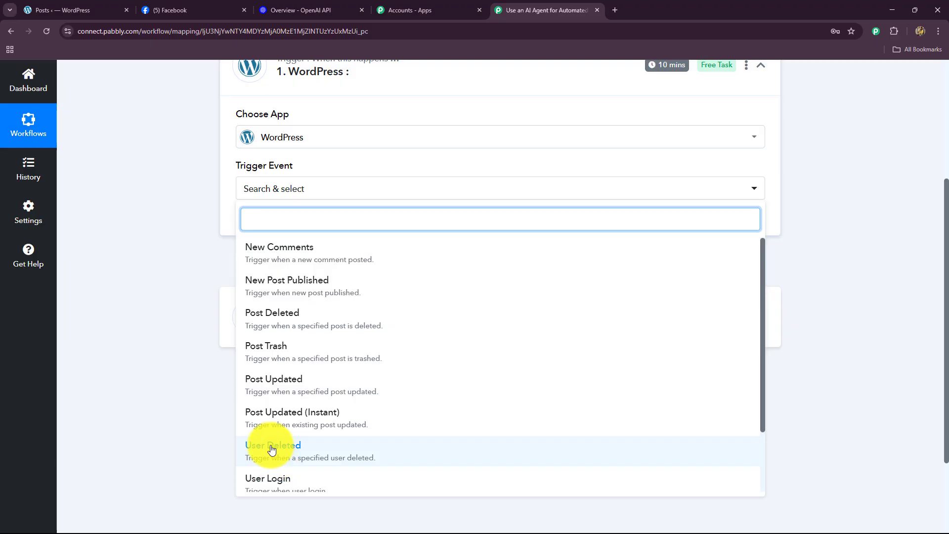
pyautogui.scroll(-3, 271, 450)
pyautogui.scroll(3, 265, 445)
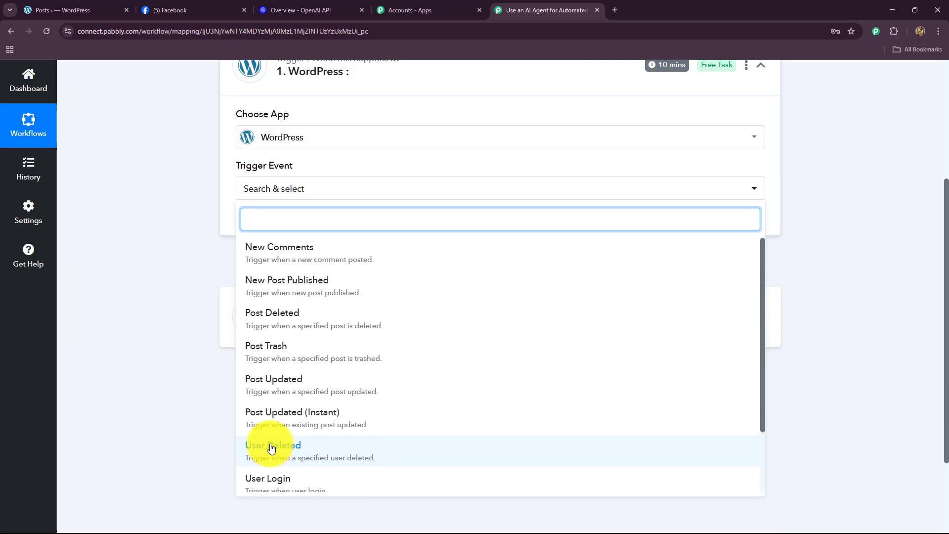
pyautogui.click(309, 289)
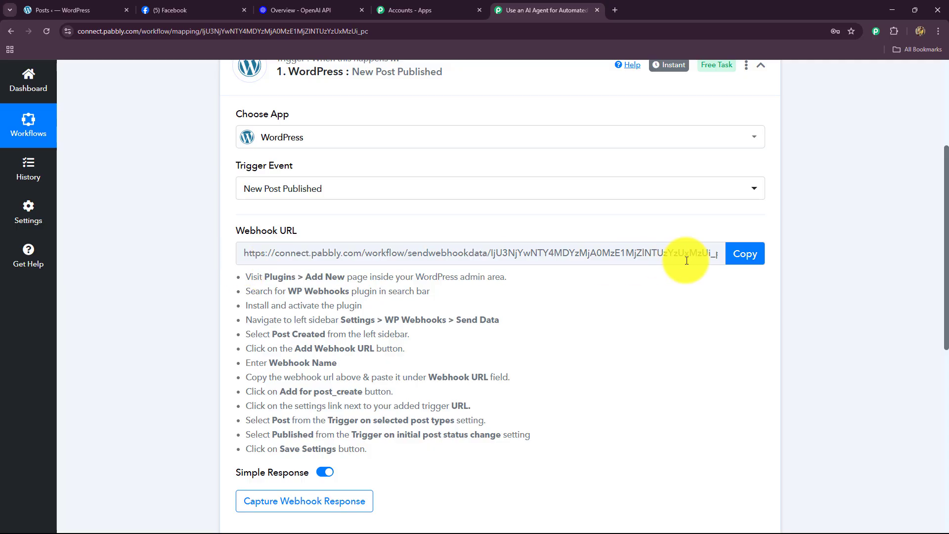
# Read the WP Webhooks setup instructions for the WordPress trigger and copy its webhook URL.
pyautogui.moveTo(253, 277); pyautogui.dragTo(517, 449)
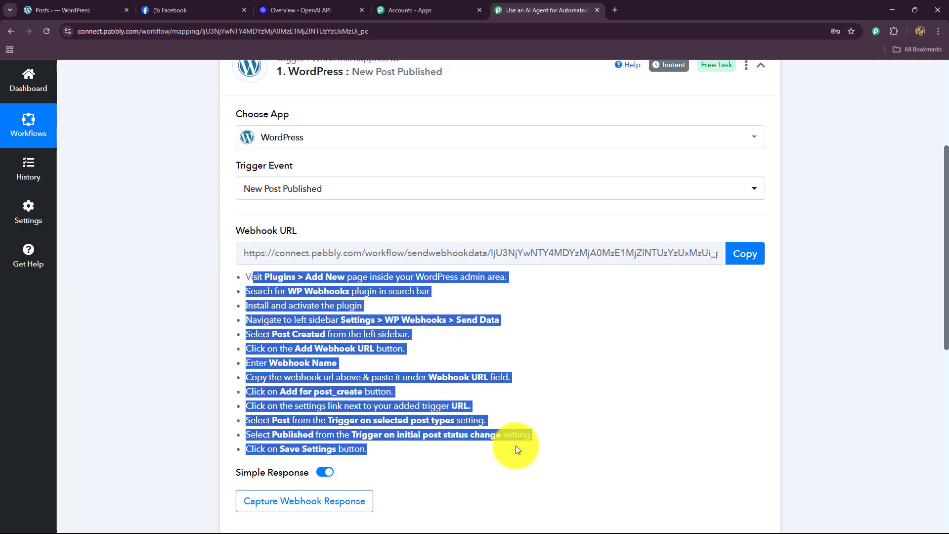
pyautogui.click(644, 350)
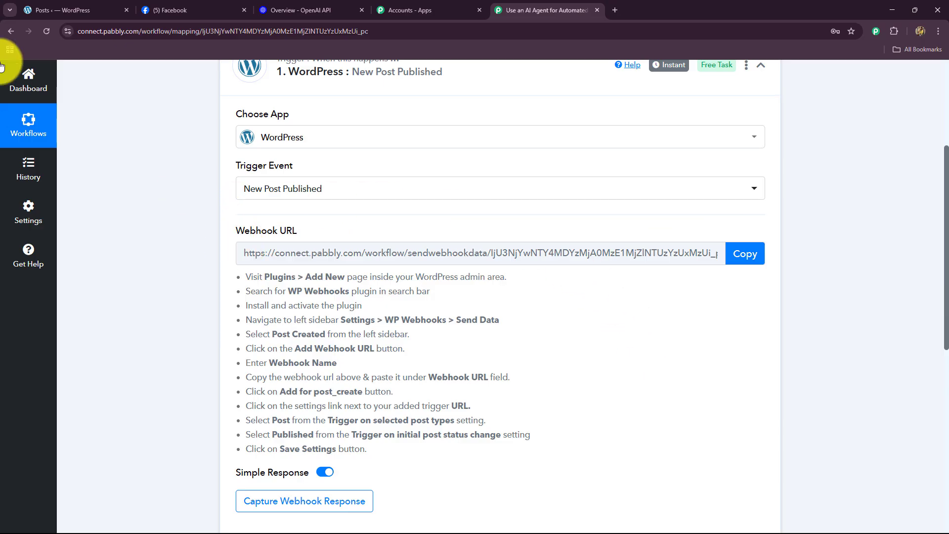
pyautogui.click(37, 9)
pyautogui.click(529, 7)
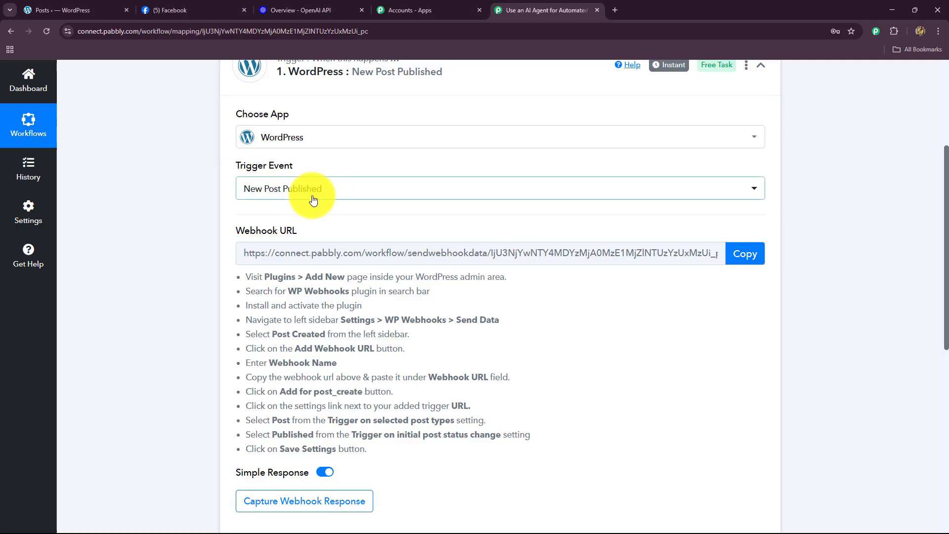
pyautogui.click(745, 254)
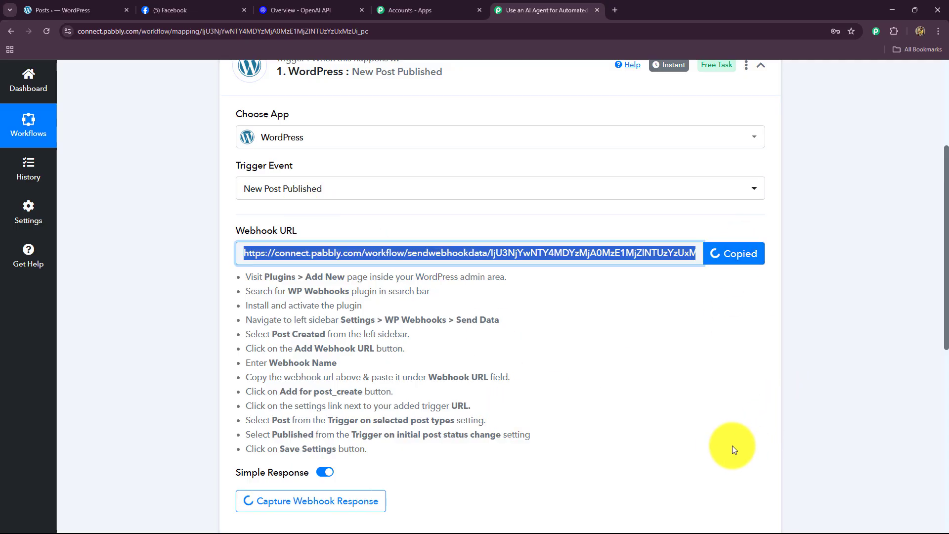
pyautogui.scroll(-2, 651, 433)
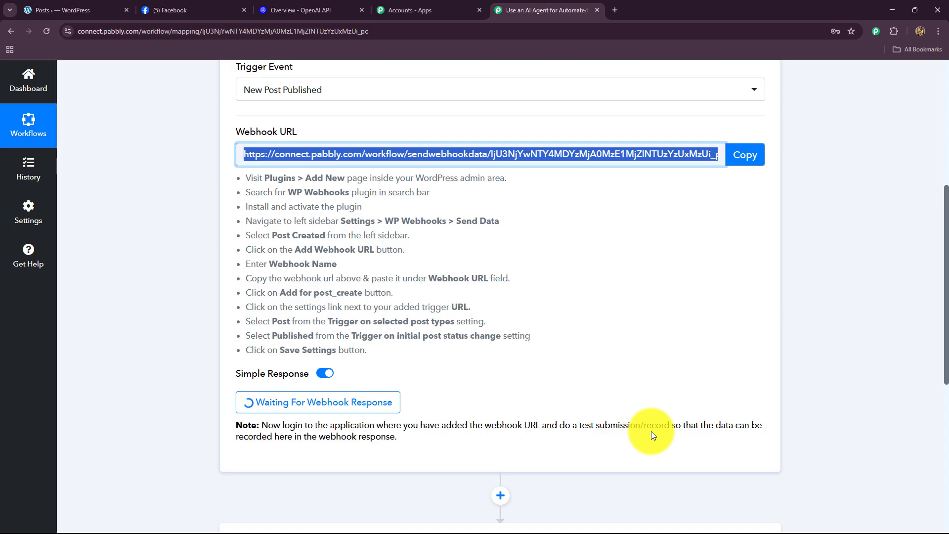
# Switch to the WordPress admin, open the installed plugins and search them for WP Webhooks.
pyautogui.click(60, 8)
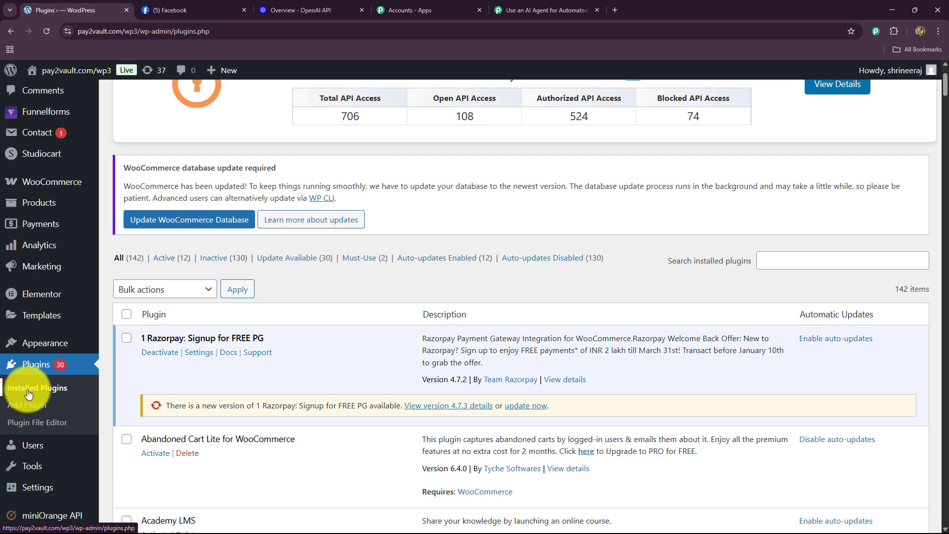
pyautogui.click(28, 393)
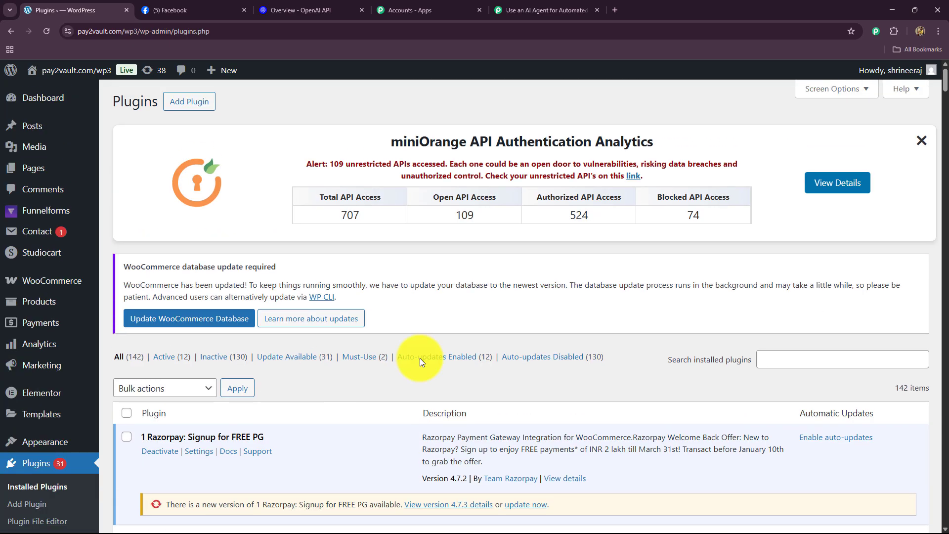
pyautogui.click(765, 367)
pyautogui.write('WP Webhookss')
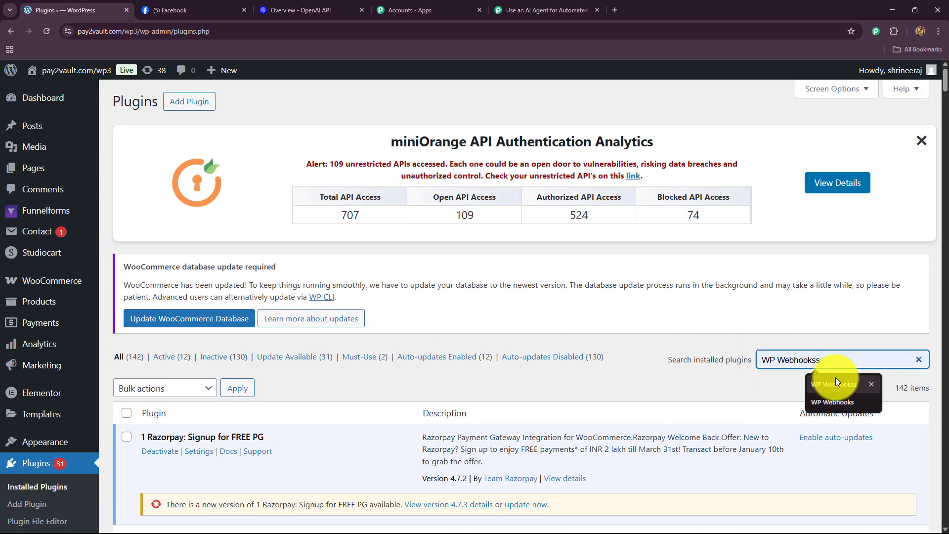
pyautogui.press('BackSpace')
pyautogui.scroll(-2, 186, 339)
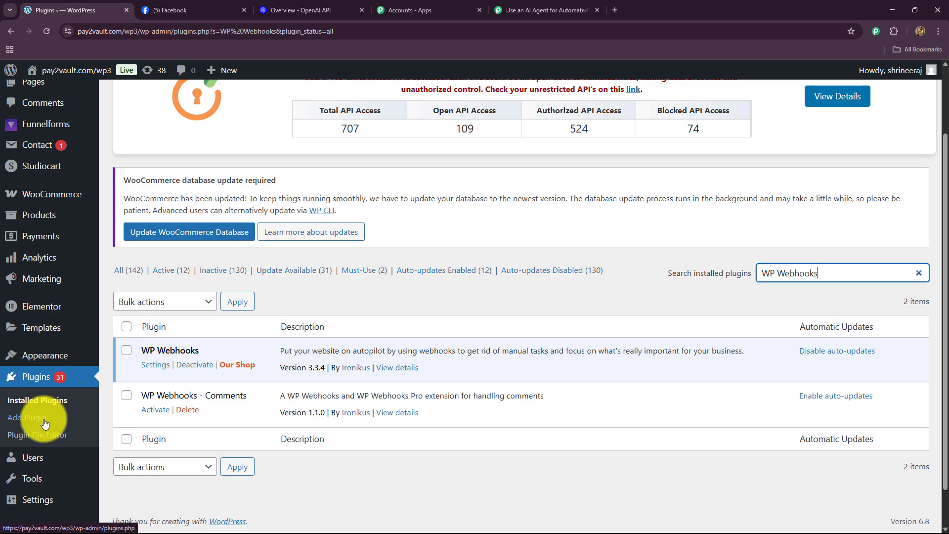
# Open the Send Data page in the WP Webhooks settings and select the Post created trigger.
pyautogui.moveTo(39, 501)
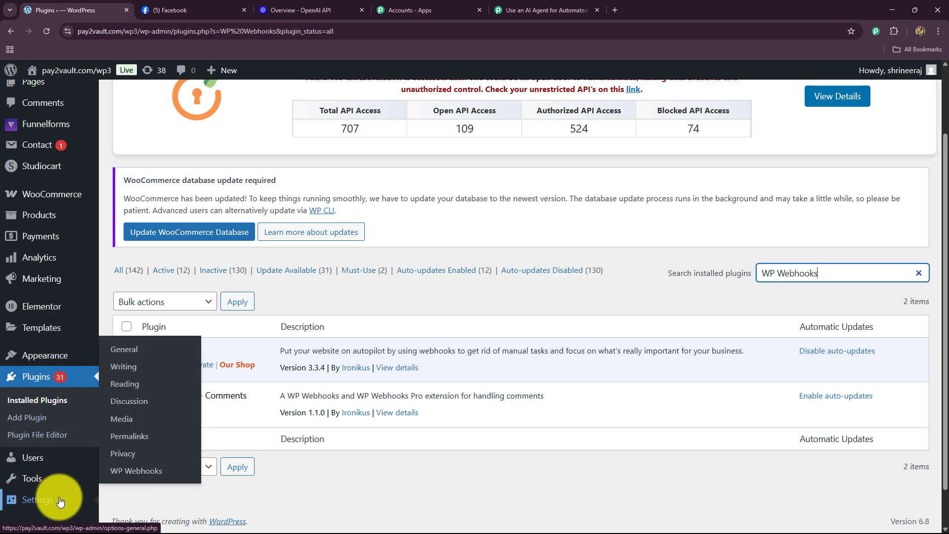
pyautogui.click(132, 472)
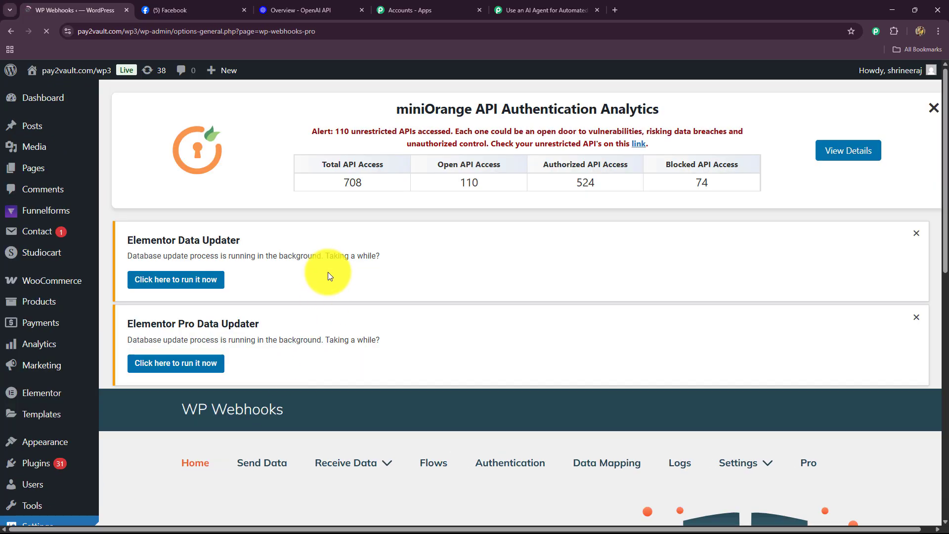
pyautogui.scroll(-3, 328, 272)
pyautogui.scroll(-6, 328, 272)
pyautogui.scroll(4, 325, 272)
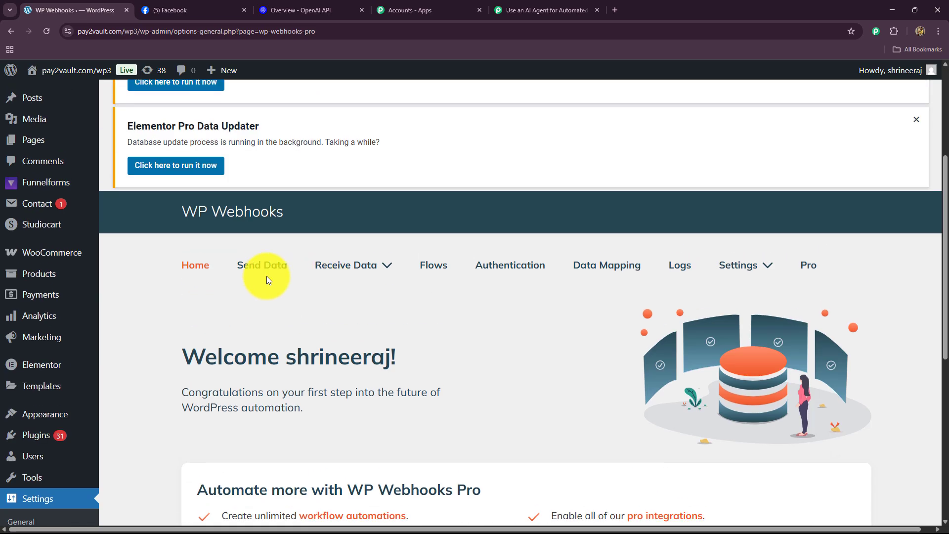
pyautogui.click(257, 269)
pyautogui.scroll(-5, 233, 445)
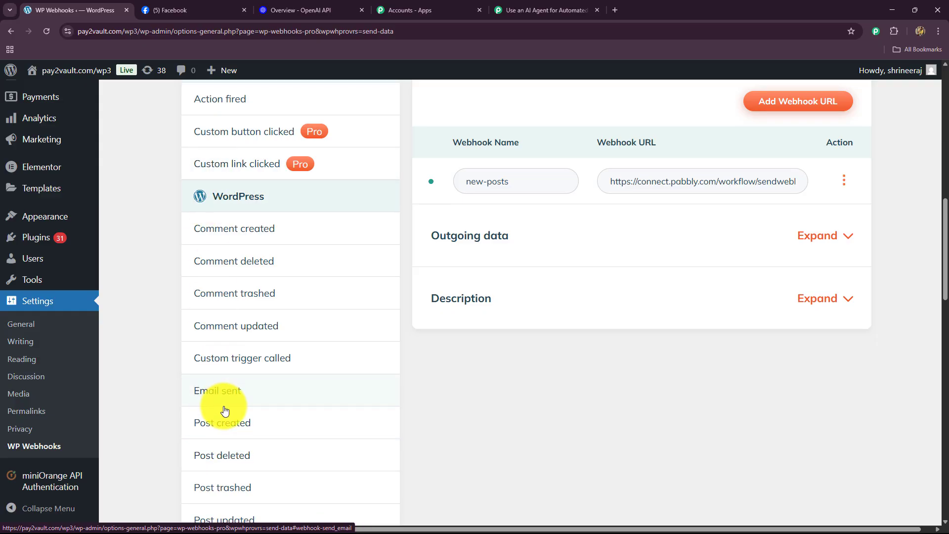
pyautogui.scroll(-2, 197, 331)
pyautogui.click(196, 328)
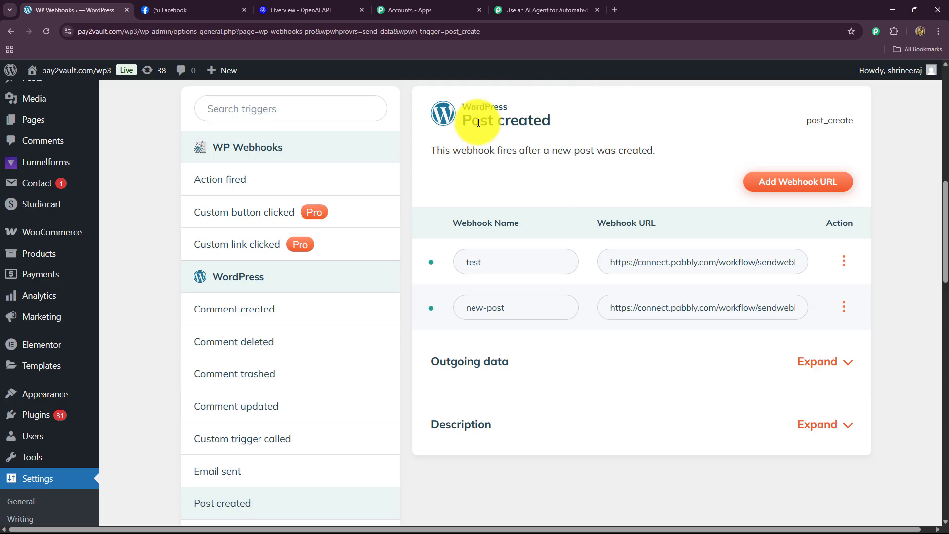
# Add a webhook named New Blogs to the Post created trigger, using the webhook URL copied from Pabbly Connect.
pyautogui.click(776, 187)
pyautogui.click(420, 180)
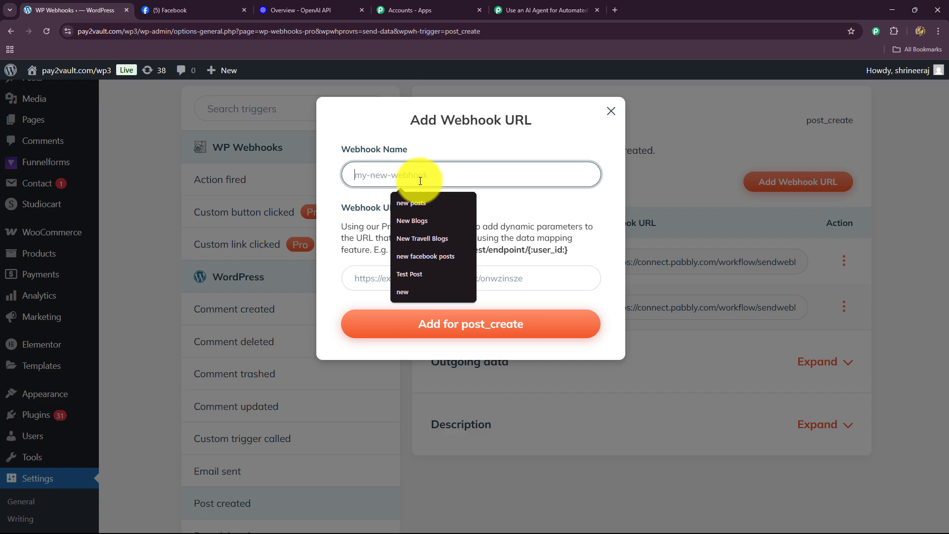
pyautogui.write('new b')
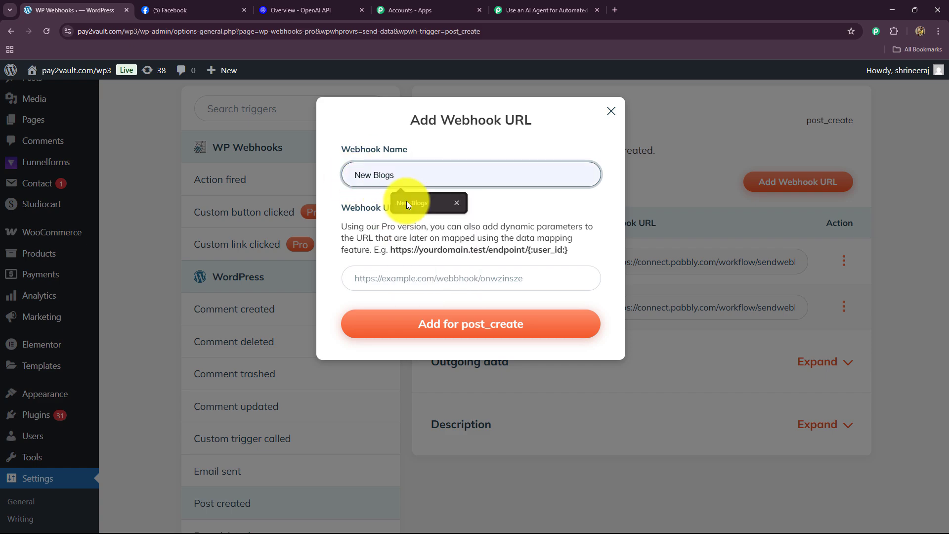
pyautogui.click(407, 200)
pyautogui.click(407, 276)
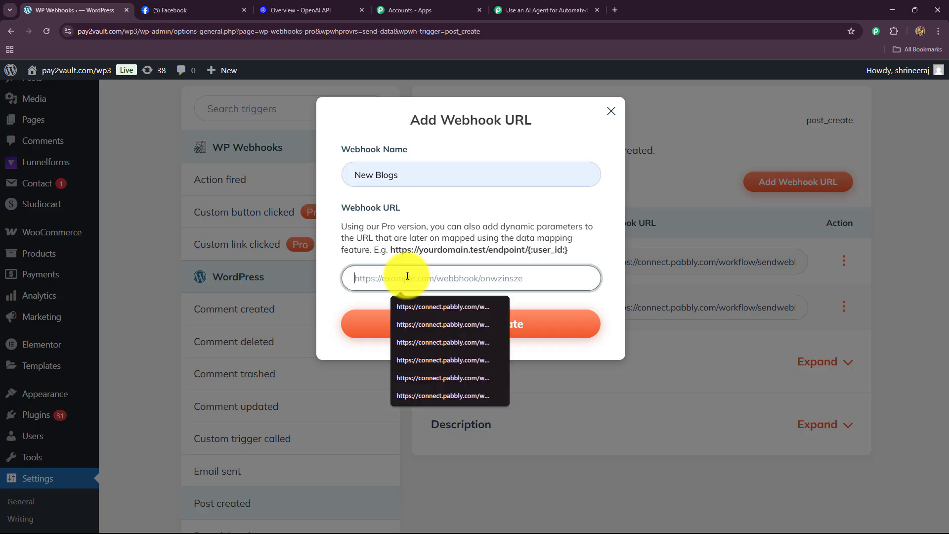
pyautogui.hotkey('ctrl', 'v')
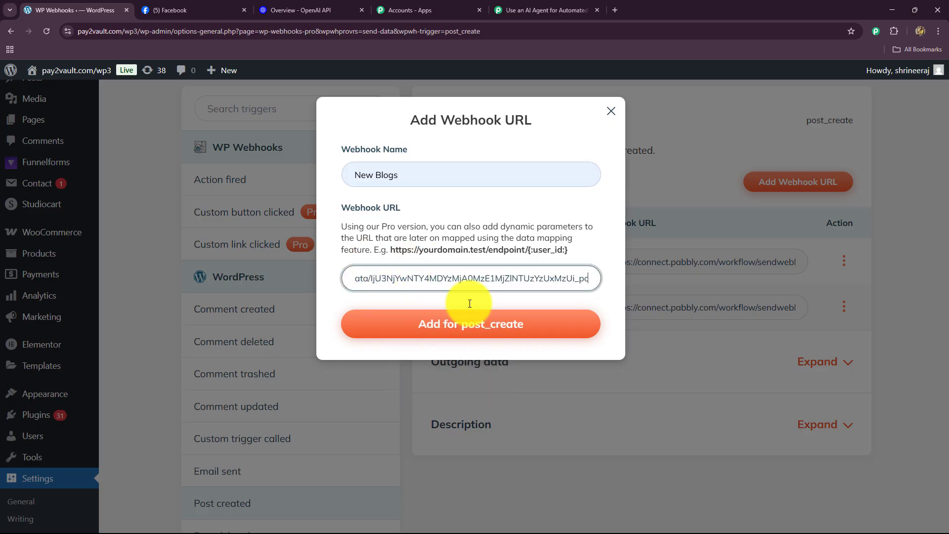
pyautogui.click(477, 321)
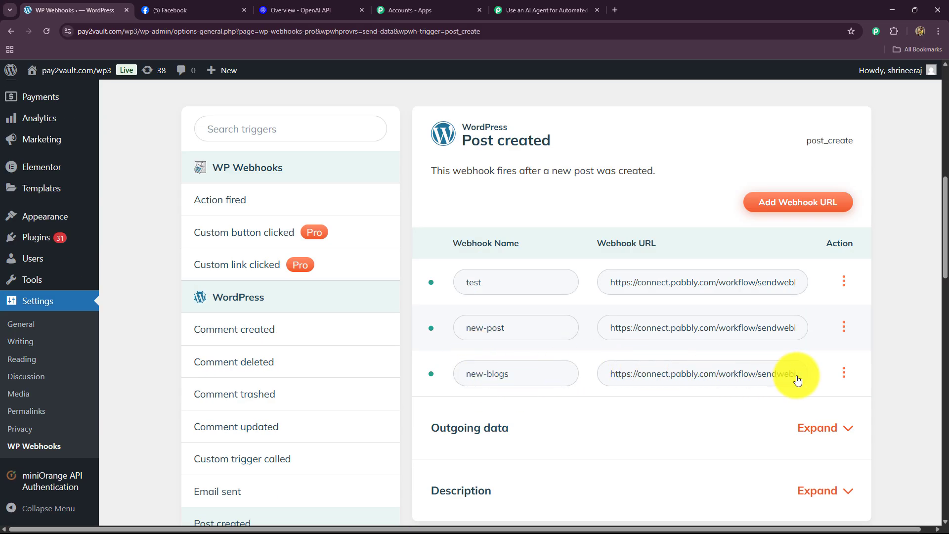
# Configure the new-blogs webhook to trigger on post type Post with initial status Published, and save its settings.
pyautogui.click(845, 375)
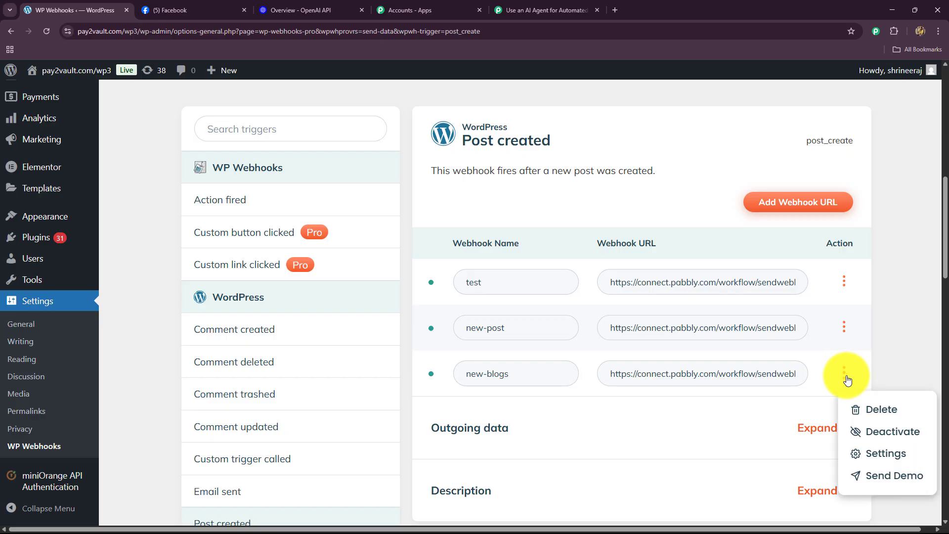
pyautogui.click(866, 452)
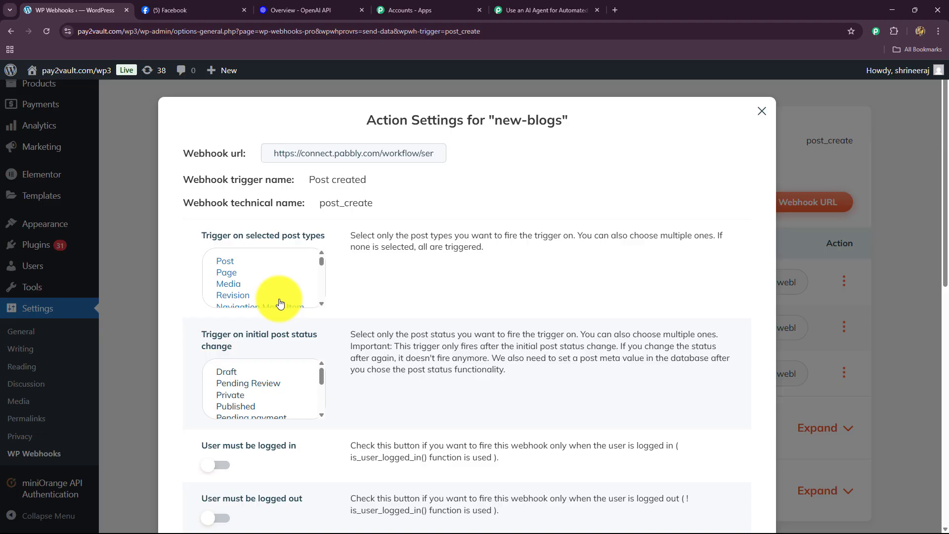
pyautogui.click(227, 261)
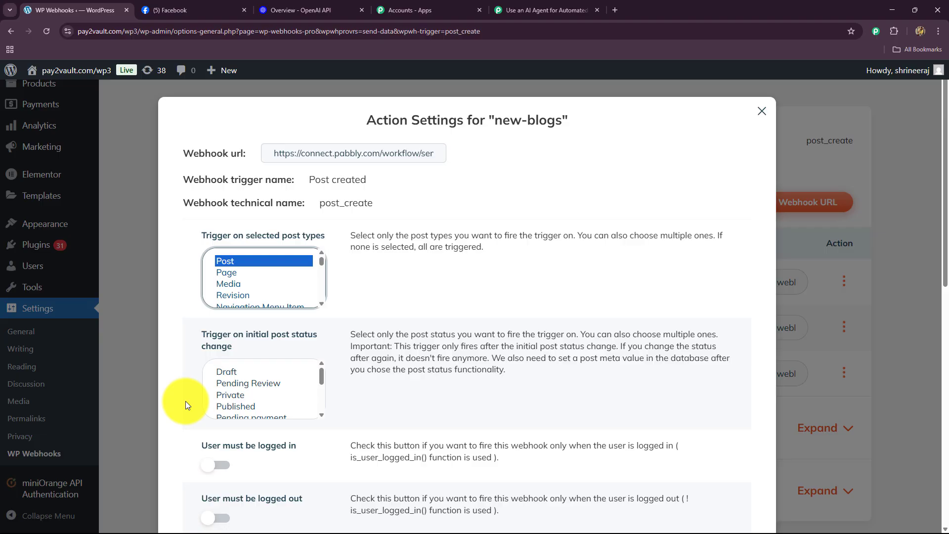
pyautogui.click(230, 406)
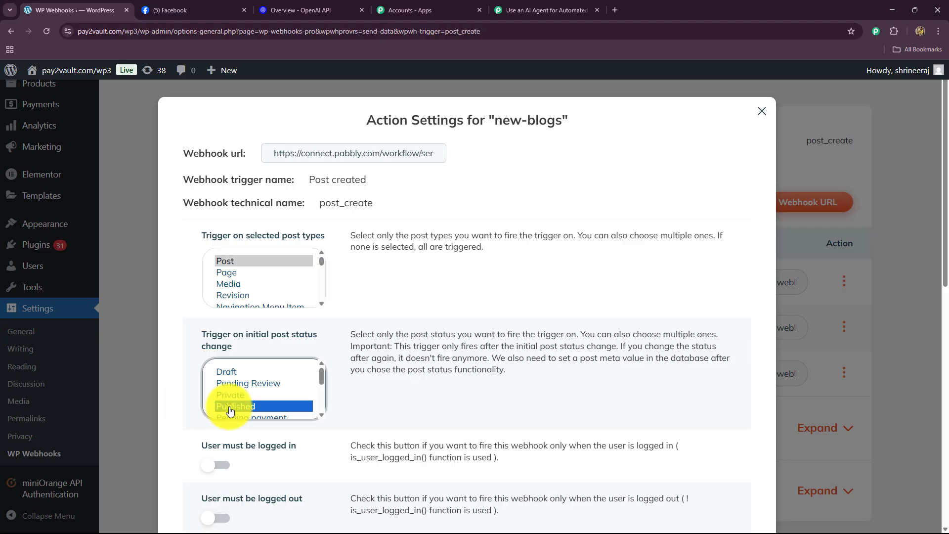
pyautogui.scroll(-4, 196, 418)
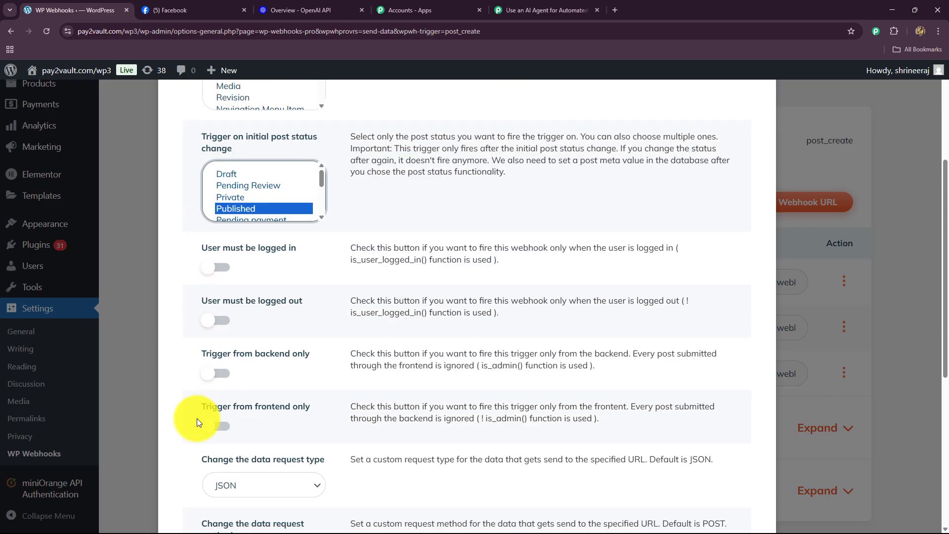
pyautogui.scroll(-6, 197, 418)
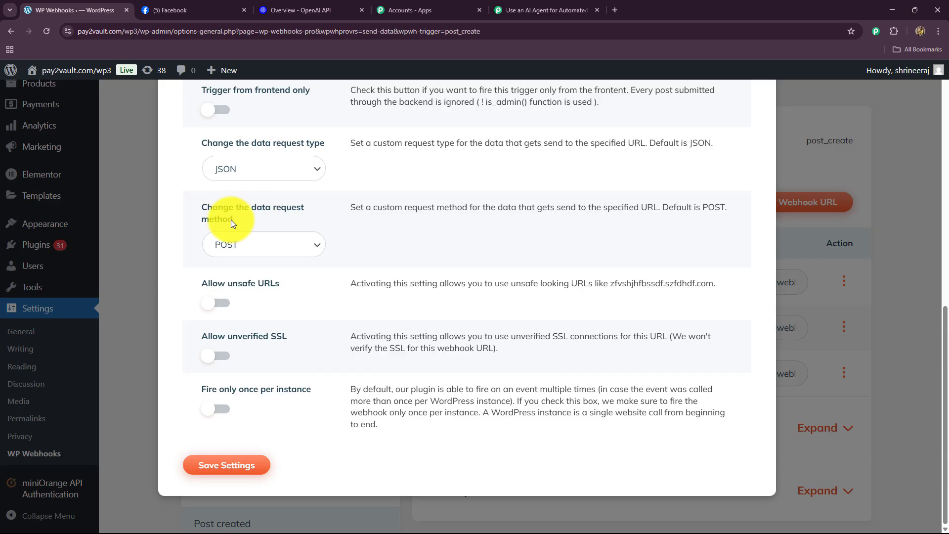
pyautogui.click(230, 466)
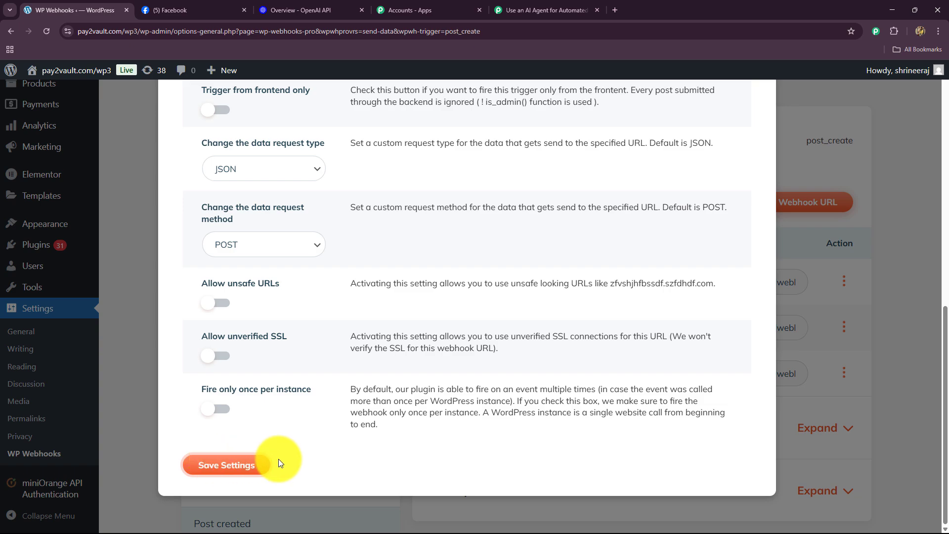
pyautogui.scroll(10, 278, 463)
pyautogui.press('Escape')
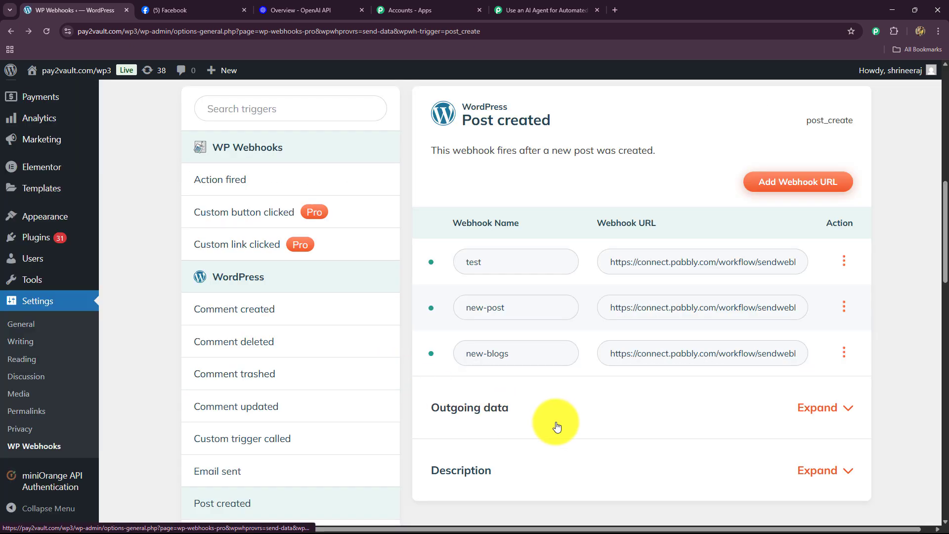
# Switch to the Pabbly Connect workflow and read the note about making a test submission for the webhook response.
pyautogui.scroll(-4, 557, 421)
pyautogui.scroll(2, 549, 385)
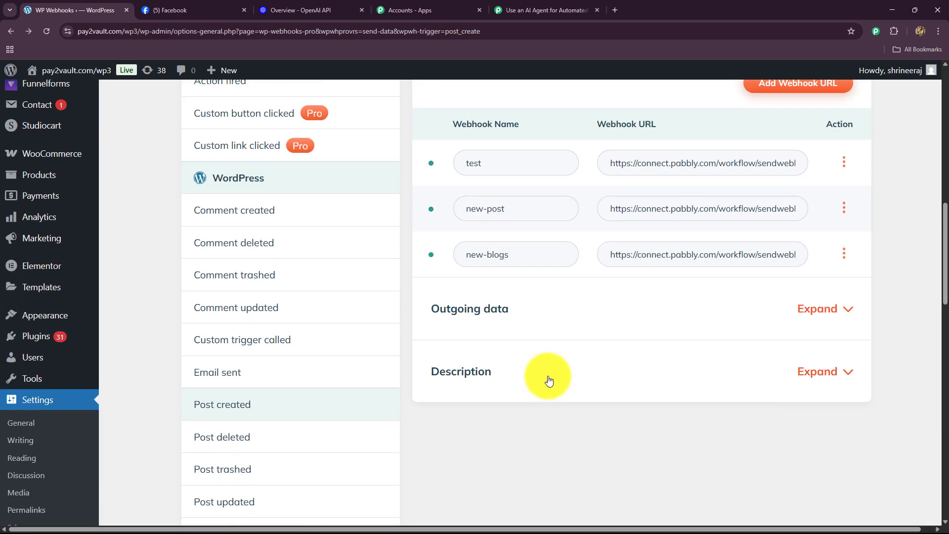
pyautogui.click(549, 20)
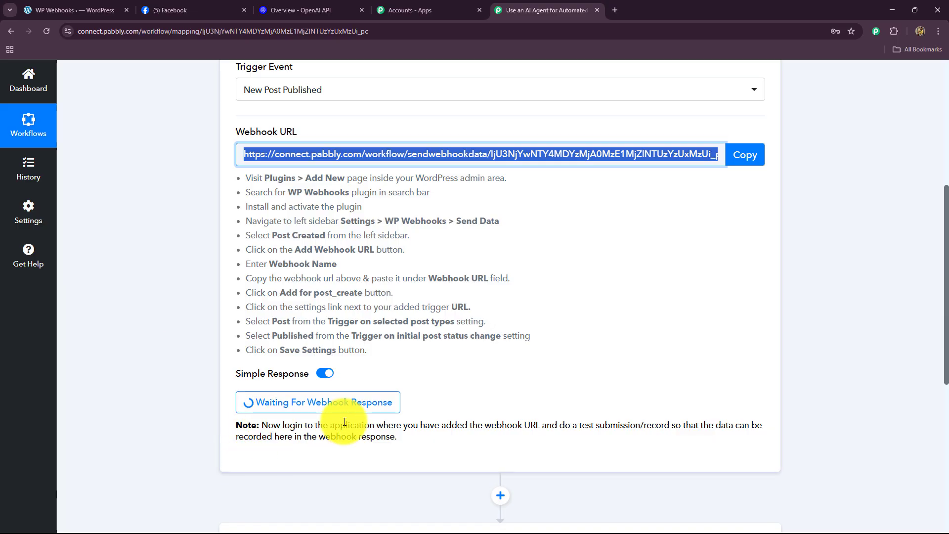
pyautogui.moveTo(315, 425); pyautogui.dragTo(419, 437)
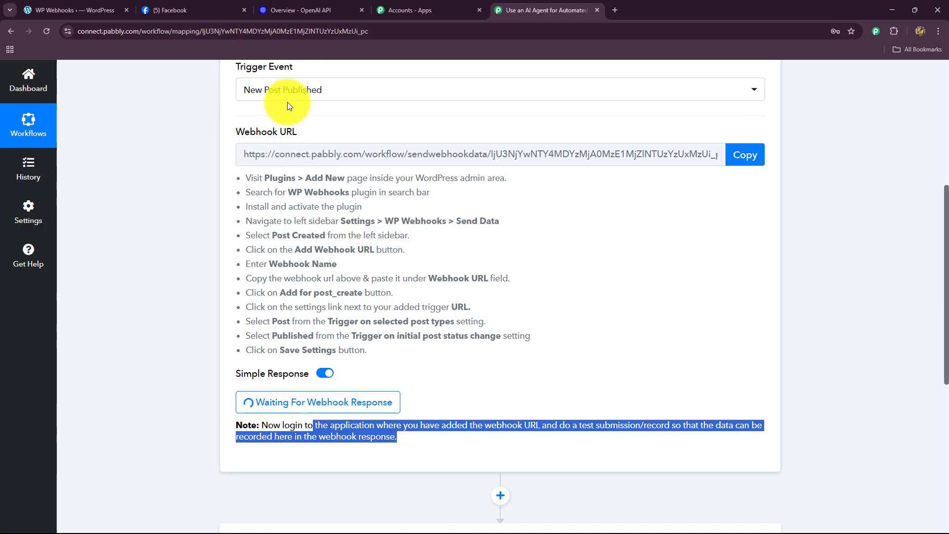
# Back in WordPress, start a new post titled "5 Proven Marketing Strategies to Grow Your Small Business in 2025".
pyautogui.click(75, 6)
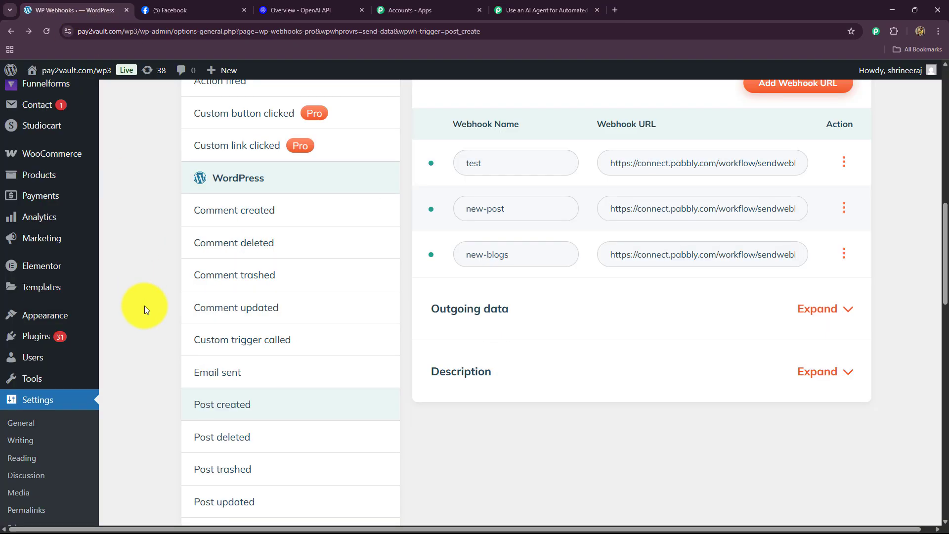
pyautogui.moveTo(36, 362)
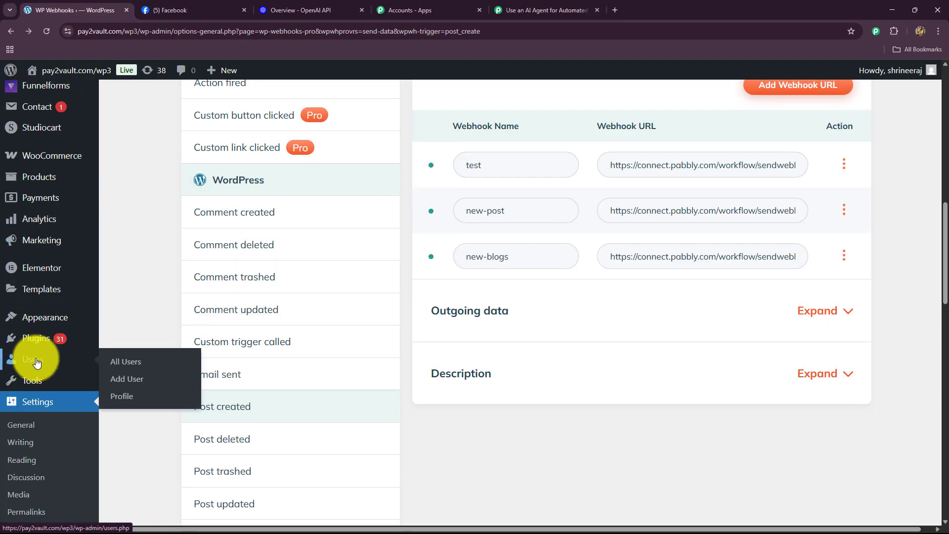
pyautogui.scroll(5, 36, 346)
pyautogui.click(113, 132)
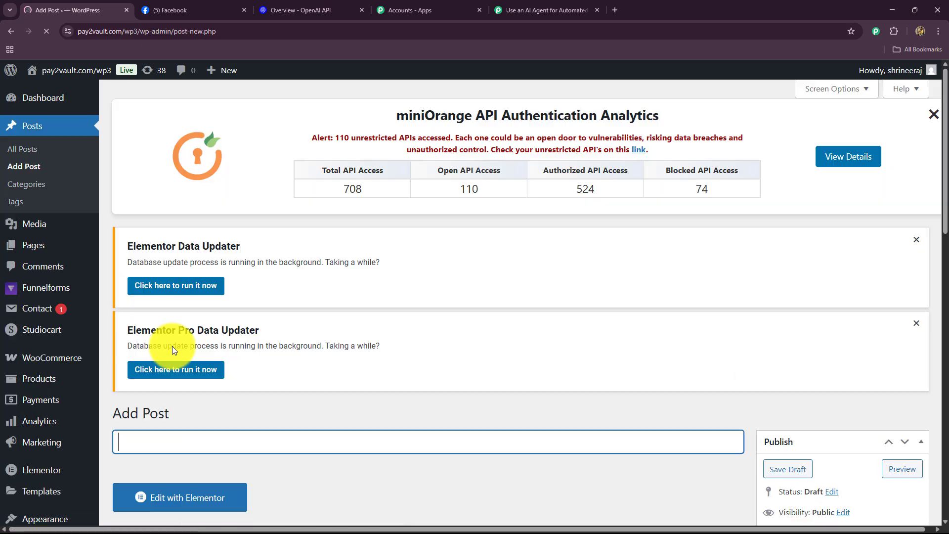
pyautogui.scroll(-4, 172, 346)
pyautogui.scroll(-6, 140, 352)
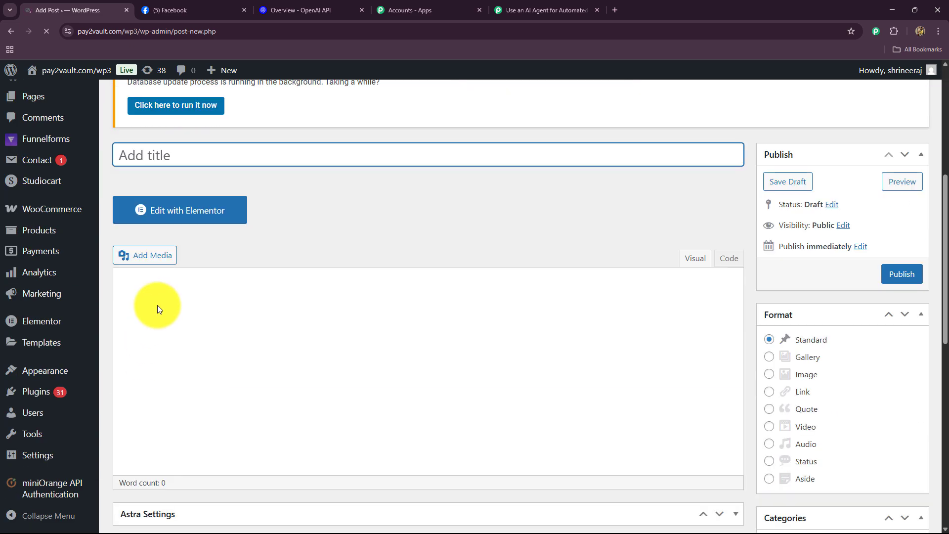
pyautogui.write('5 Proven Marketing Strategies to Grow Your Small Business in 2025')
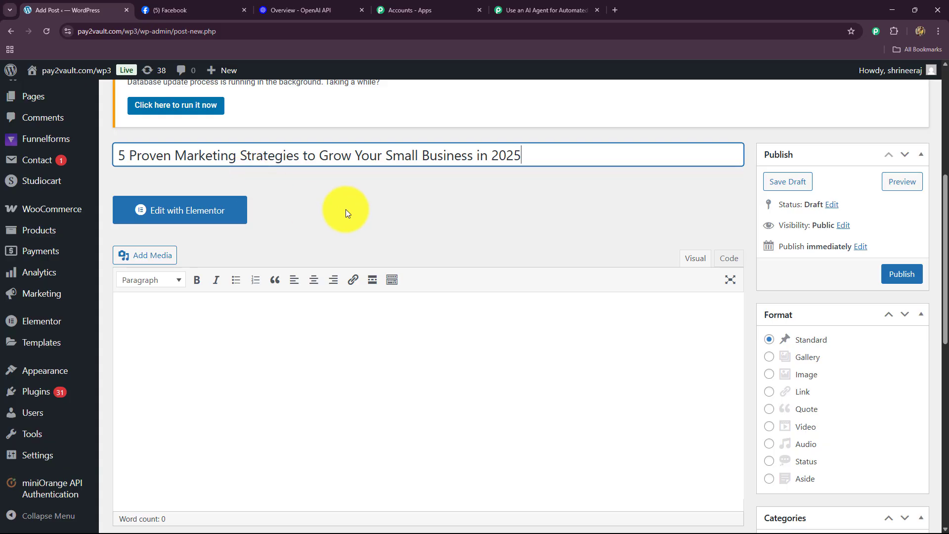
# Paste the prepared article on five marketing strategies into the post body, review it, and publish the post.
pyautogui.scroll(-3, 346, 209)
pyautogui.click(158, 163)
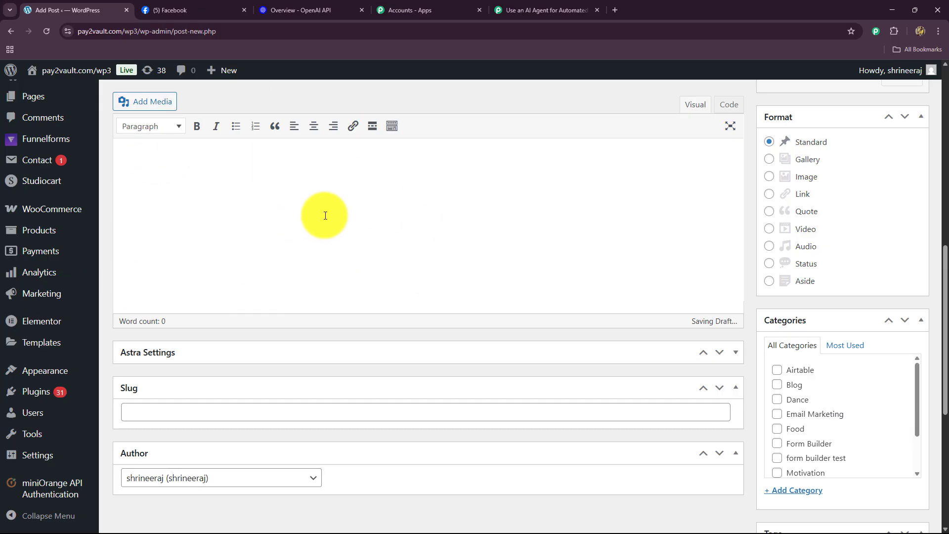
pyautogui.hotkey('ctrl', 'v')
pyautogui.scroll(3, 544, 448)
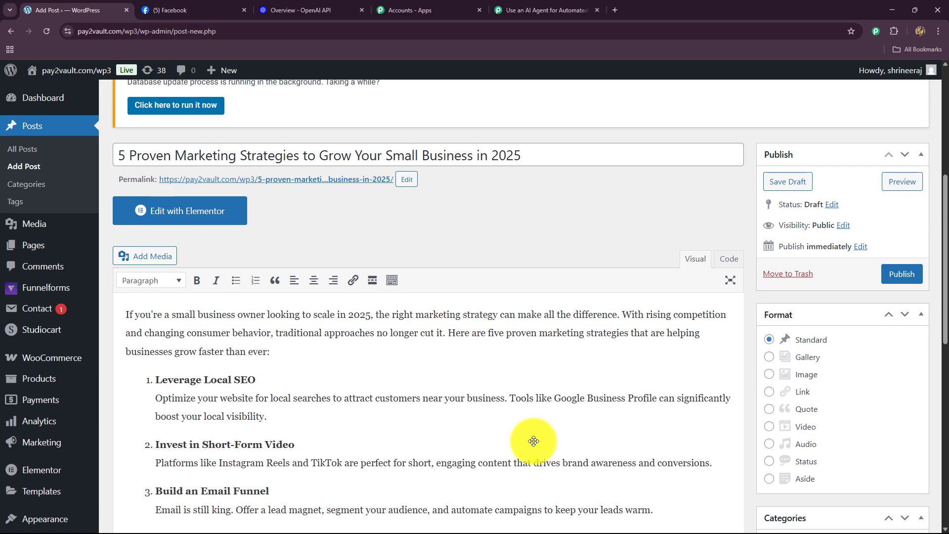
pyautogui.scroll(-12, 508, 388)
pyautogui.scroll(10, 509, 388)
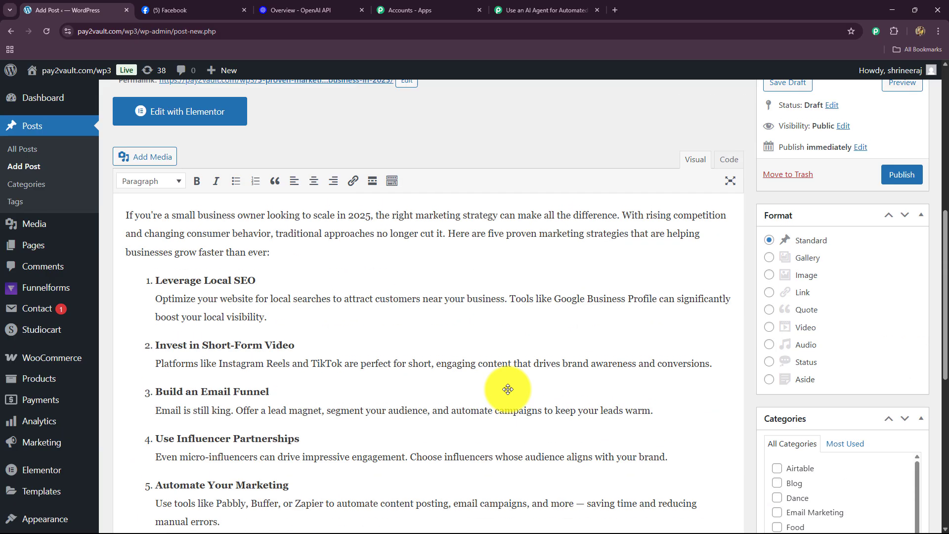
pyautogui.scroll(4, 508, 389)
pyautogui.scroll(-8, 509, 389)
pyautogui.scroll(6, 508, 389)
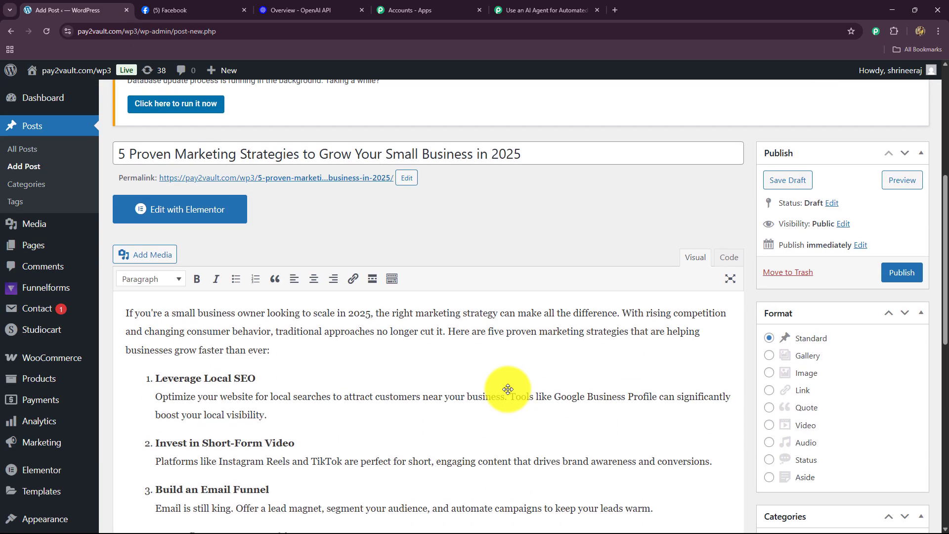
pyautogui.click(902, 274)
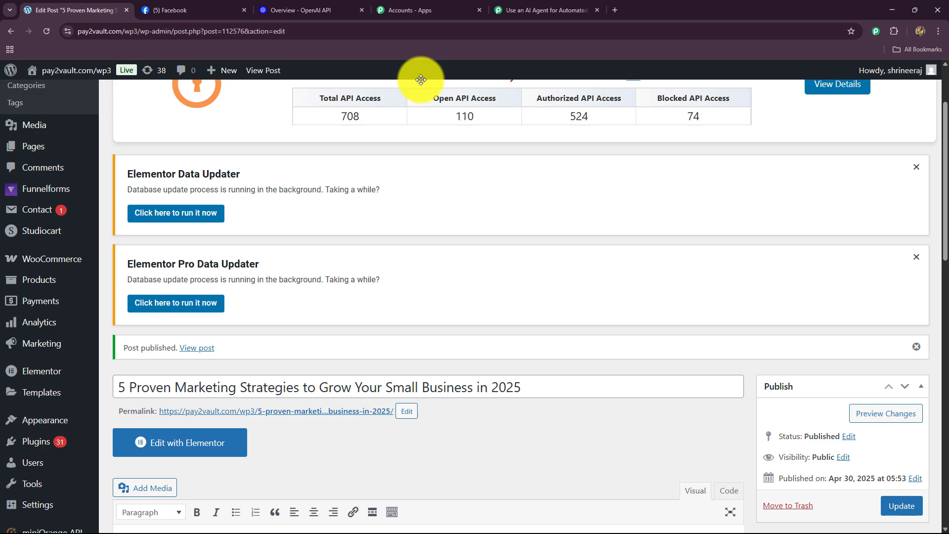
# Switch to the Pabbly Connect workflow and examine the captured webhook response, checking the post permalink and title.
pyautogui.click(502, 8)
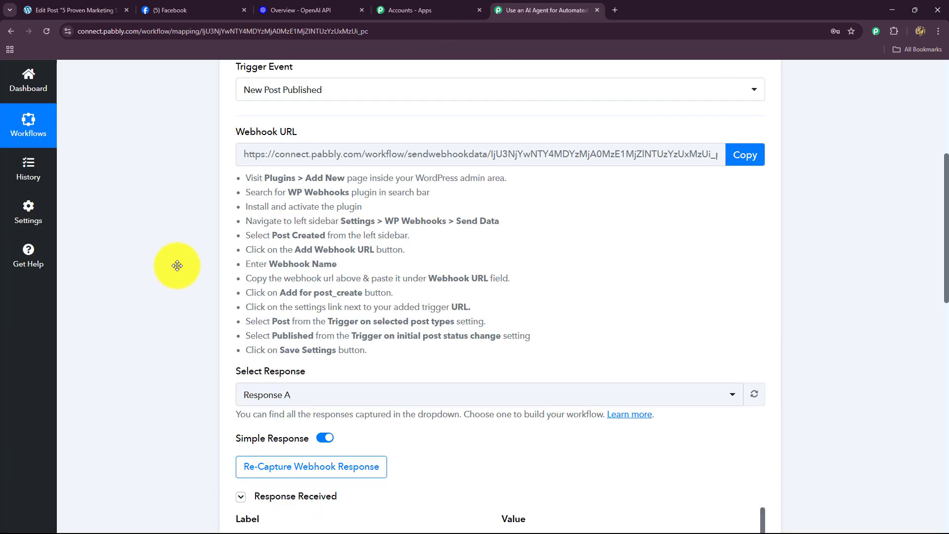
pyautogui.scroll(-6, 178, 267)
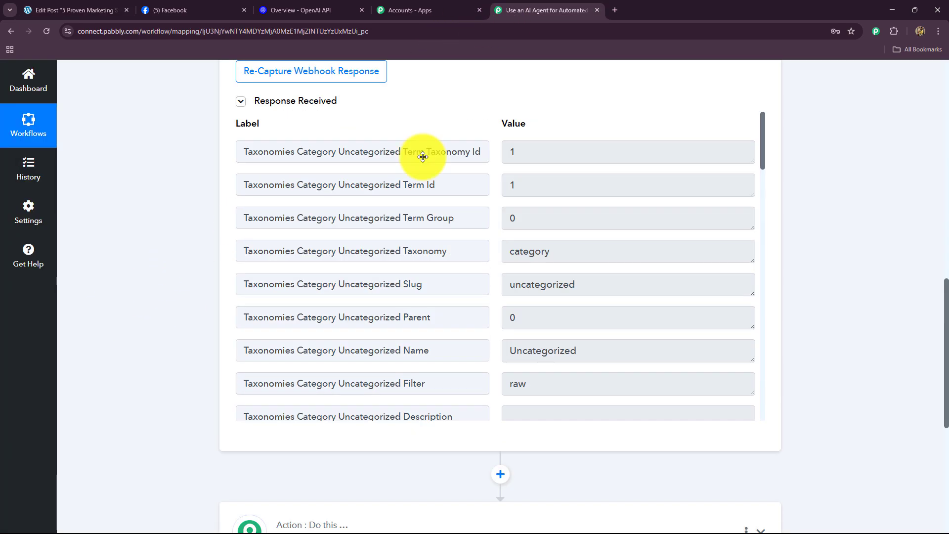
pyautogui.scroll(-5, 560, 296)
pyautogui.scroll(-4, 560, 297)
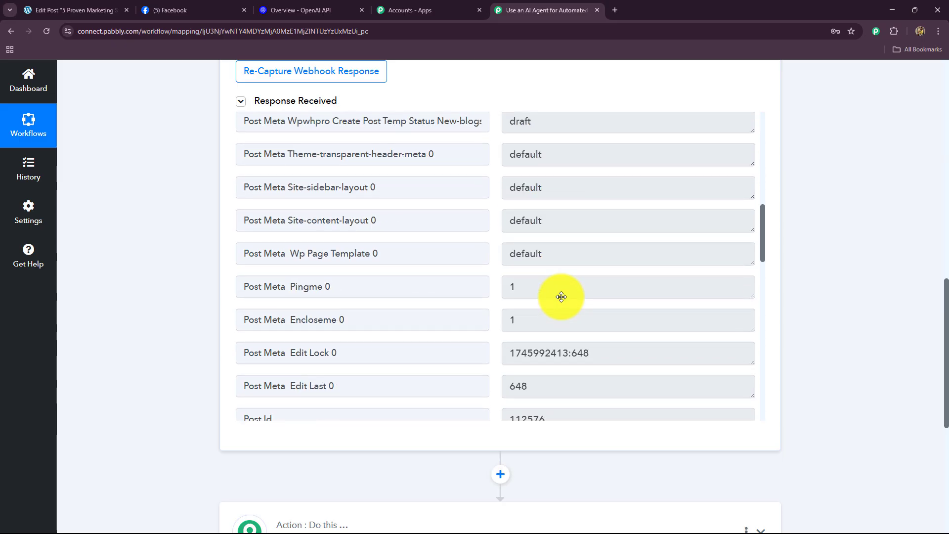
pyautogui.scroll(6, 557, 296)
pyautogui.click(636, 317)
pyautogui.tripleClick(636, 316)
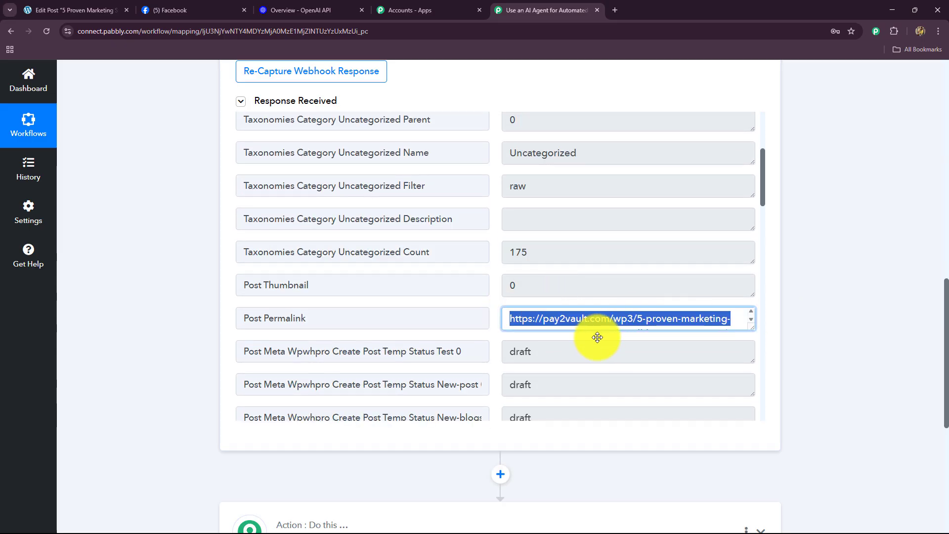
pyautogui.scroll(-15, 618, 326)
pyautogui.scroll(2, 592, 336)
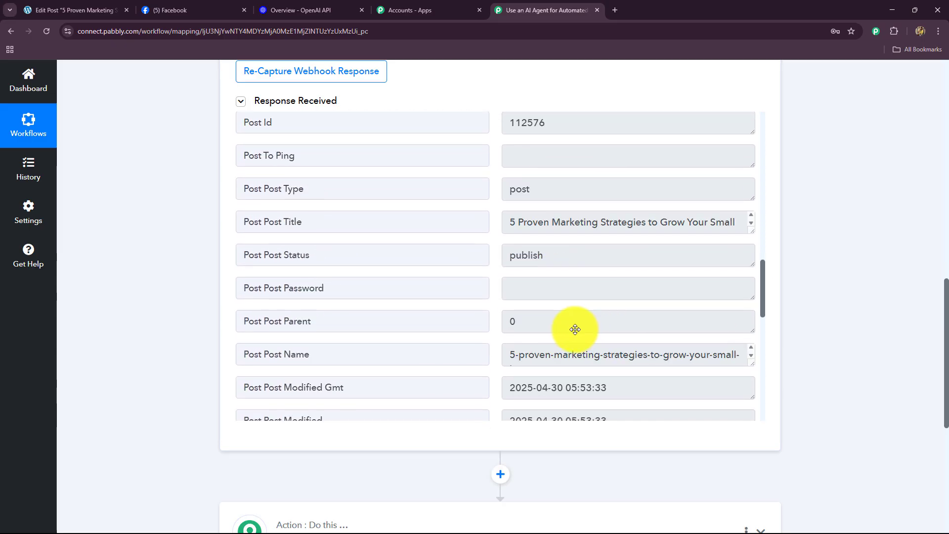
pyautogui.moveTo(509, 221); pyautogui.dragTo(699, 229)
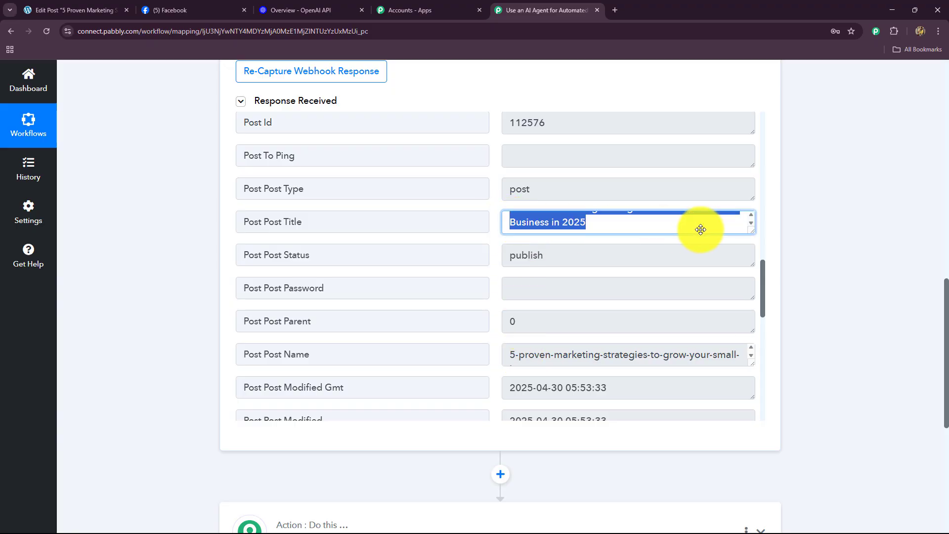
pyautogui.scroll(-6, 659, 259)
pyautogui.scroll(2, 647, 293)
pyautogui.scroll(3, 647, 292)
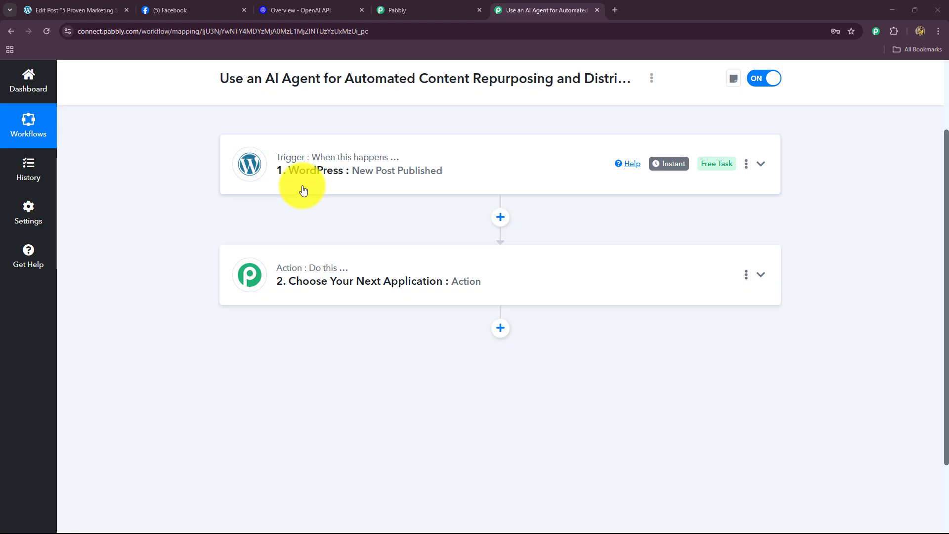
# Set the workflow's second step to the OpenAI (ChatGPT, DALL-E, Whisper) app with the ChatGPT action event.
pyautogui.moveTo(304, 270)
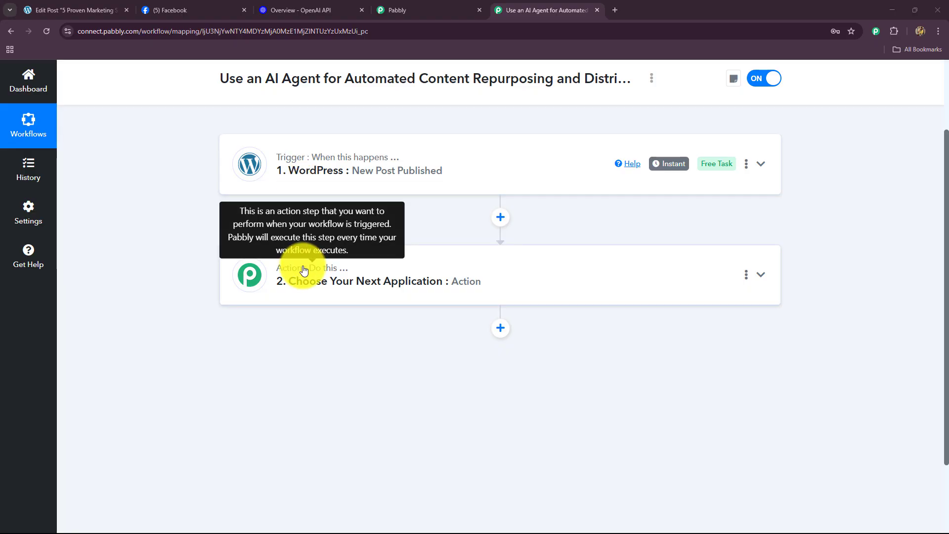
pyautogui.click(321, 10)
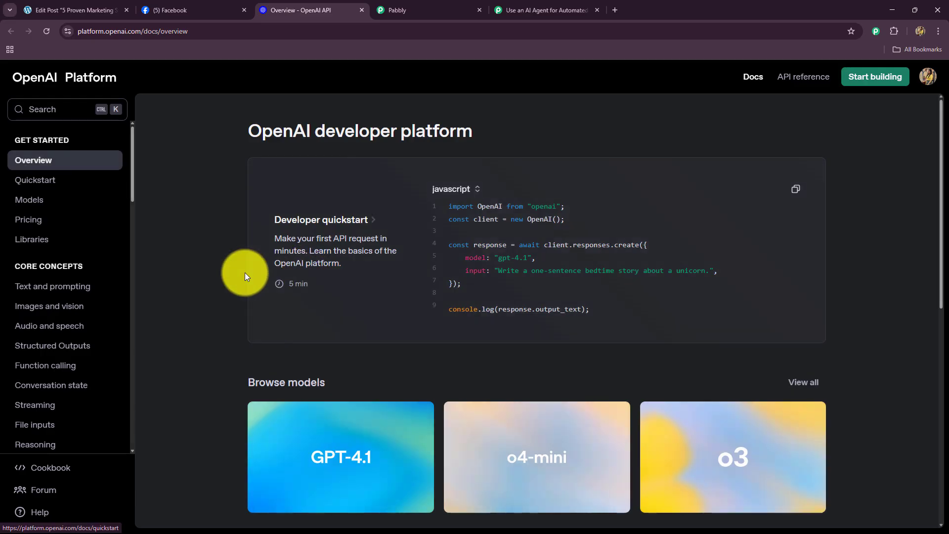
pyautogui.click(512, 11)
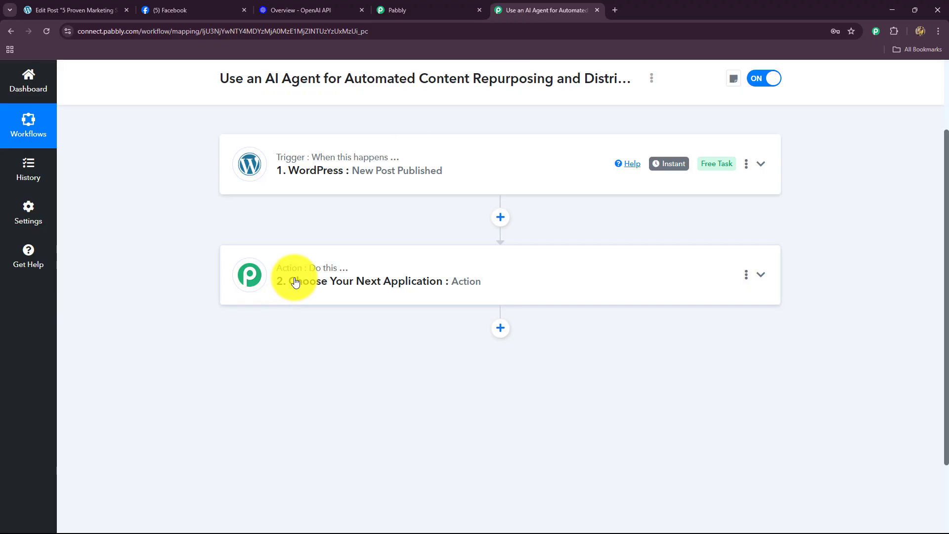
pyautogui.click(296, 281)
pyautogui.scroll(-2, 254, 355)
pyautogui.click(272, 273)
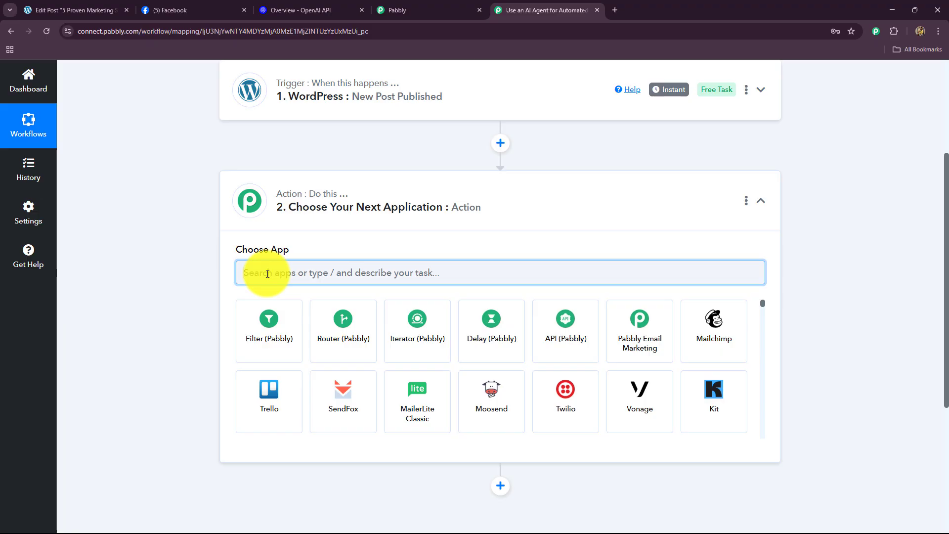
pyautogui.write('Ope')
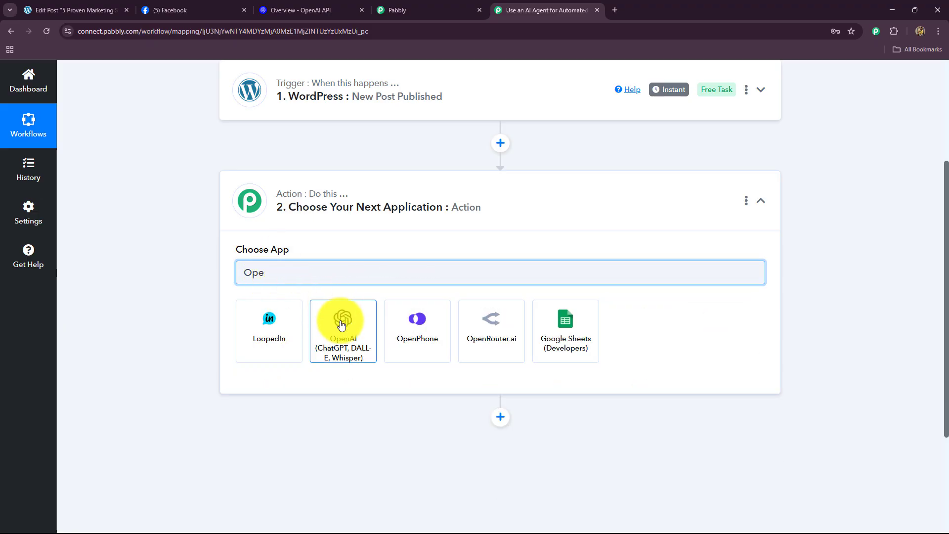
pyautogui.click(342, 318)
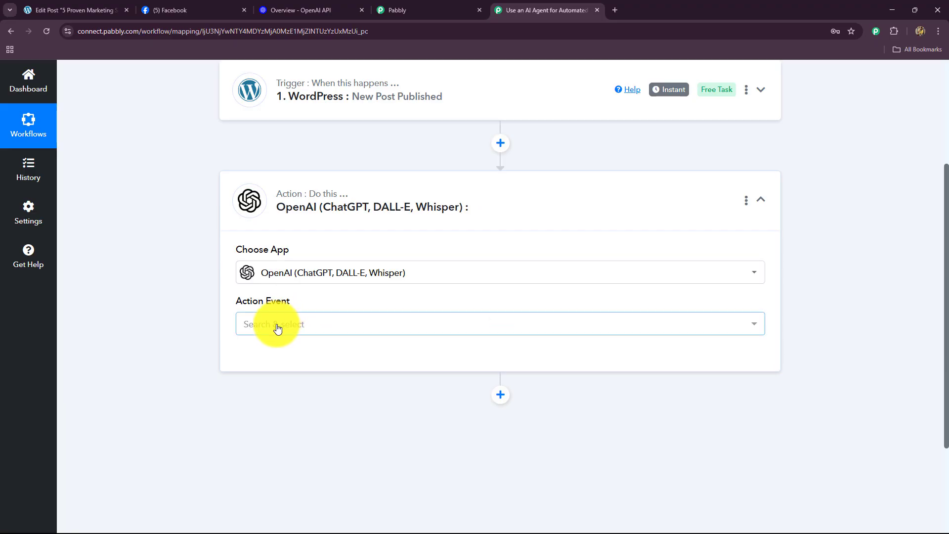
pyautogui.click(277, 327)
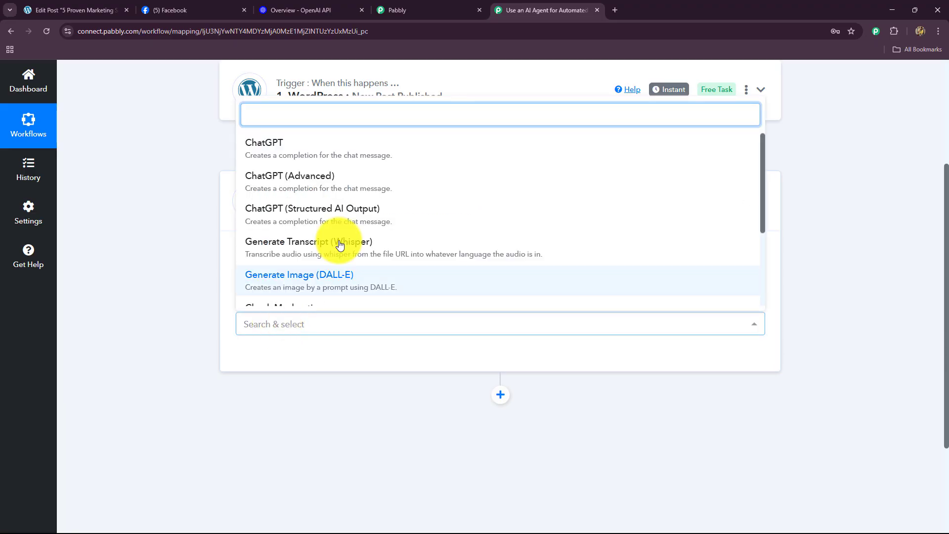
pyautogui.click(277, 149)
# Start adding a new OpenAI connection for the ChatGPT action and open the linked OpenAI API keys page.
pyautogui.click(265, 369)
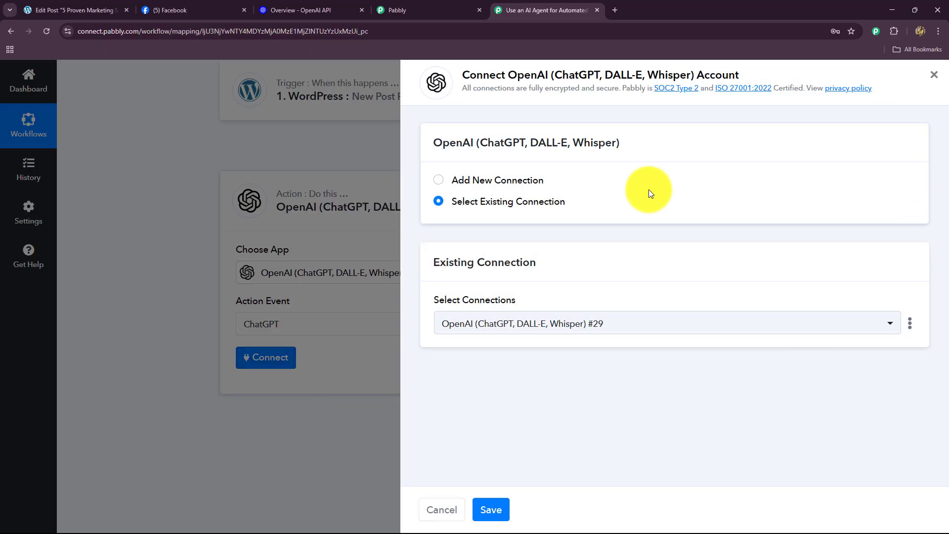
pyautogui.click(292, 10)
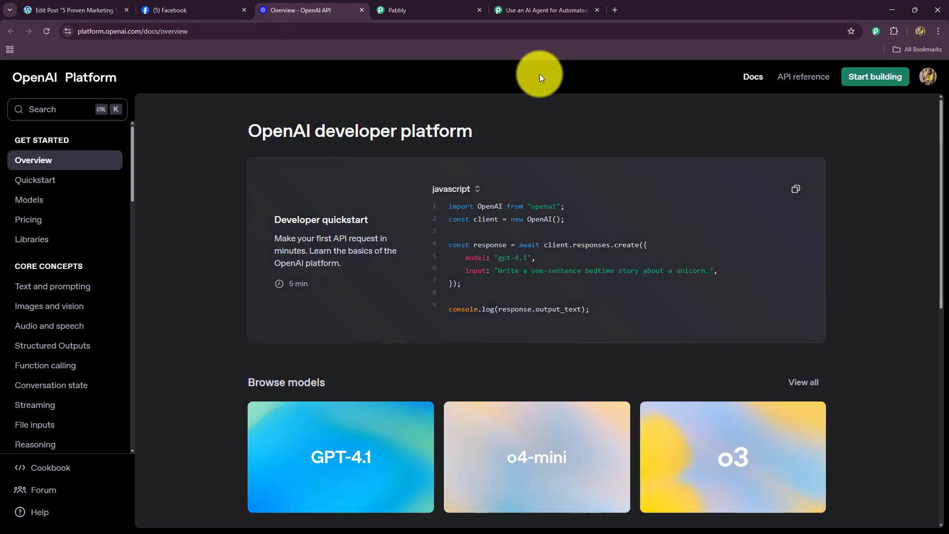
pyautogui.click(574, 10)
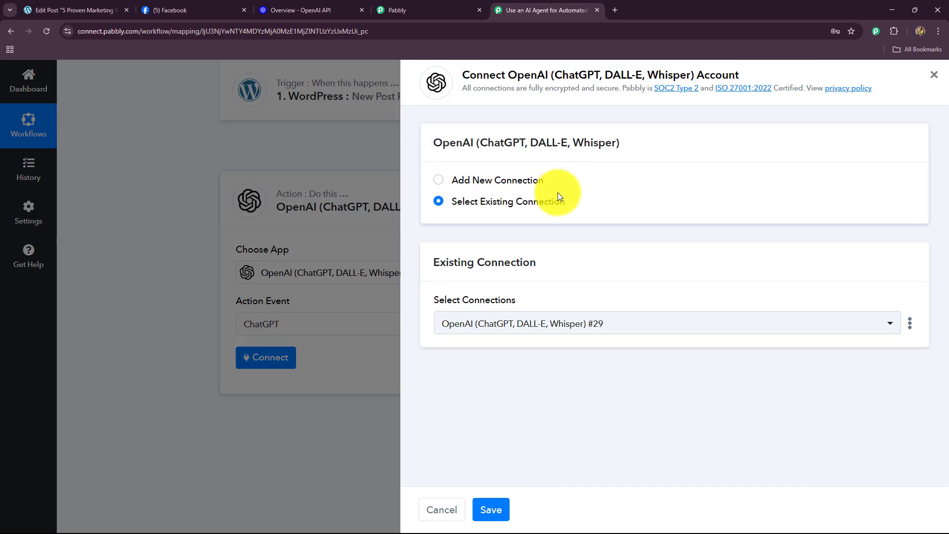
pyautogui.click(444, 182)
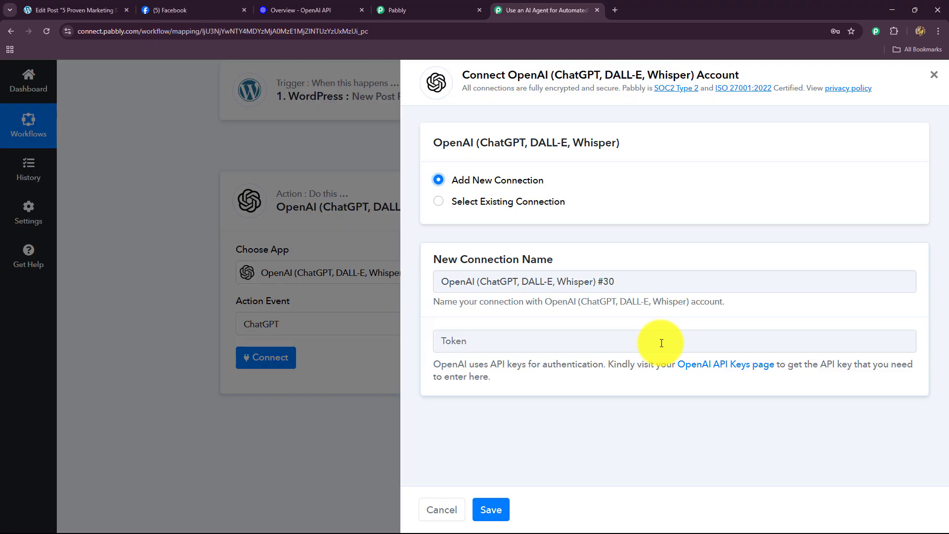
pyautogui.click(689, 366)
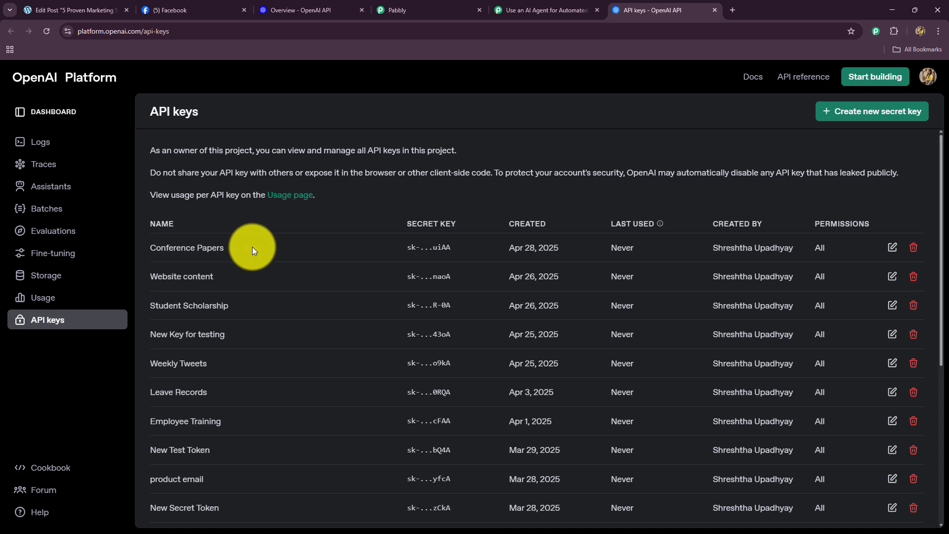
# Create a new OpenAI secret key named "New Blogs" in the Default project.
pyautogui.click(844, 112)
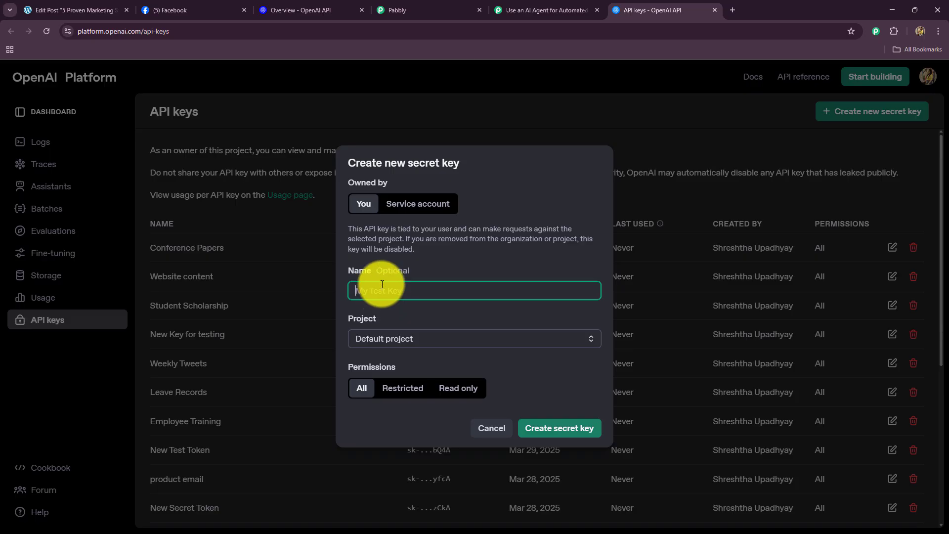
pyautogui.write('New Bloag')
pyautogui.press('BackSpace')
pyautogui.press('BackSpace')
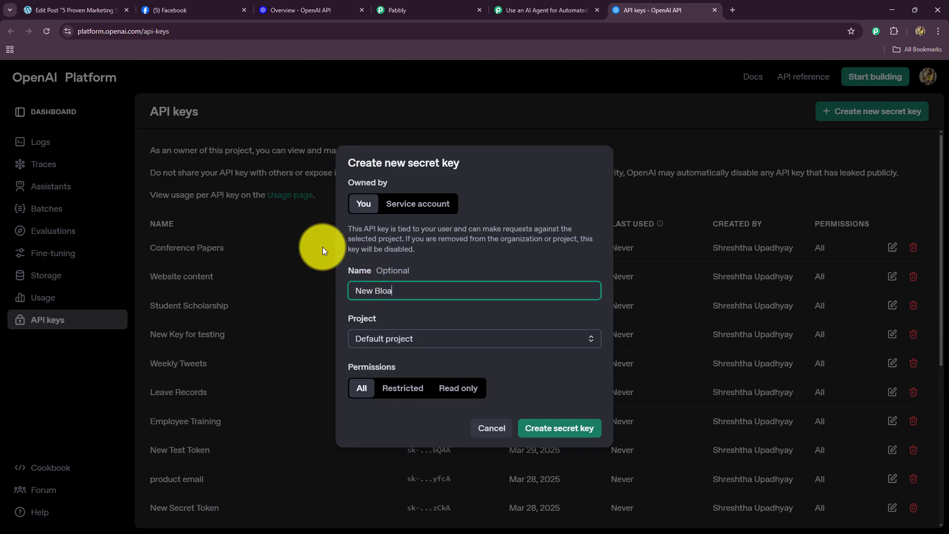
pyautogui.write('gs')
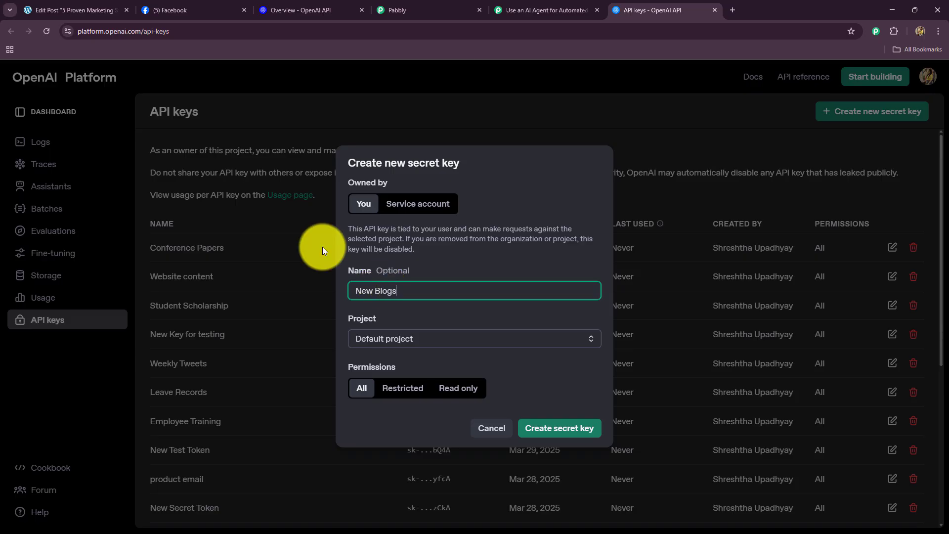
pyautogui.click(415, 346)
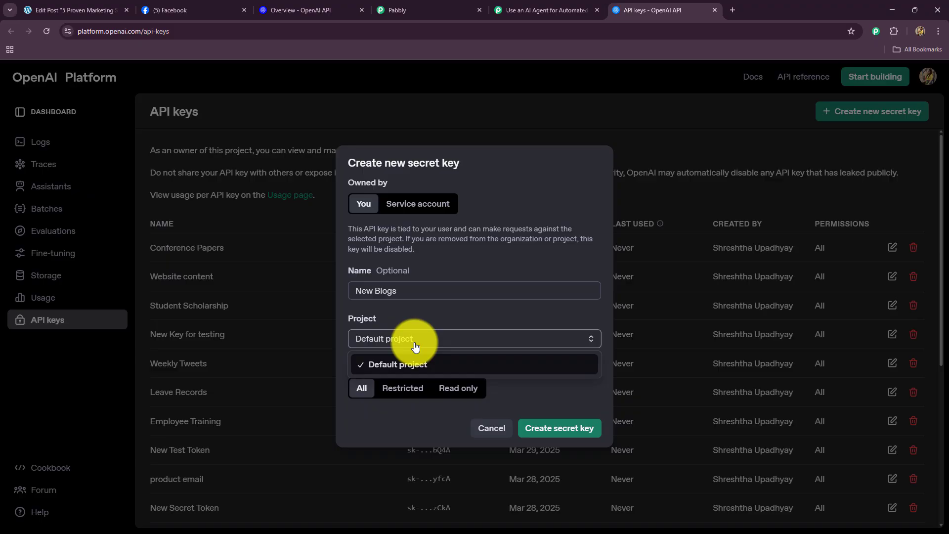
pyautogui.click(554, 435)
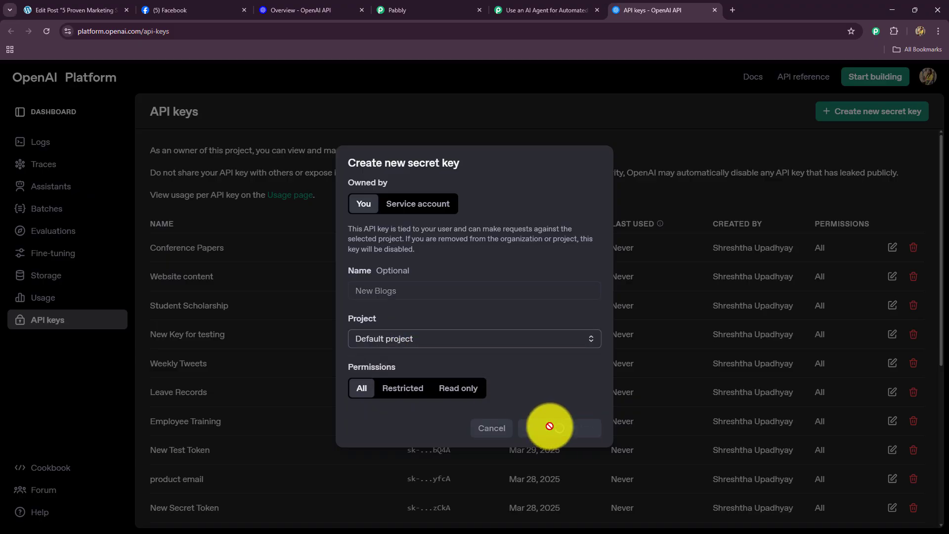
# Copy the generated API key and paste it into the Token field of the new connection in Pabbly Connect.
pyautogui.click(426, 309)
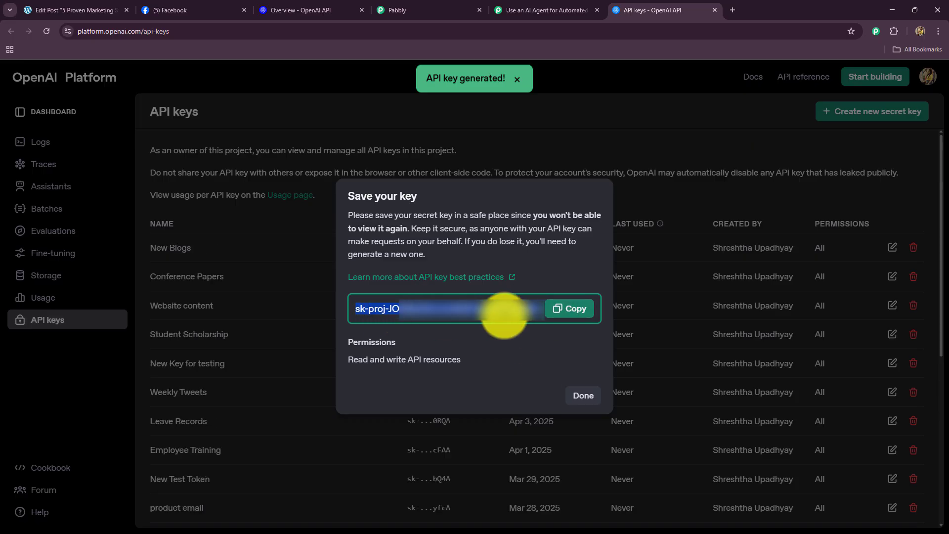
pyautogui.click(559, 309)
pyautogui.click(544, 10)
pyautogui.click(479, 340)
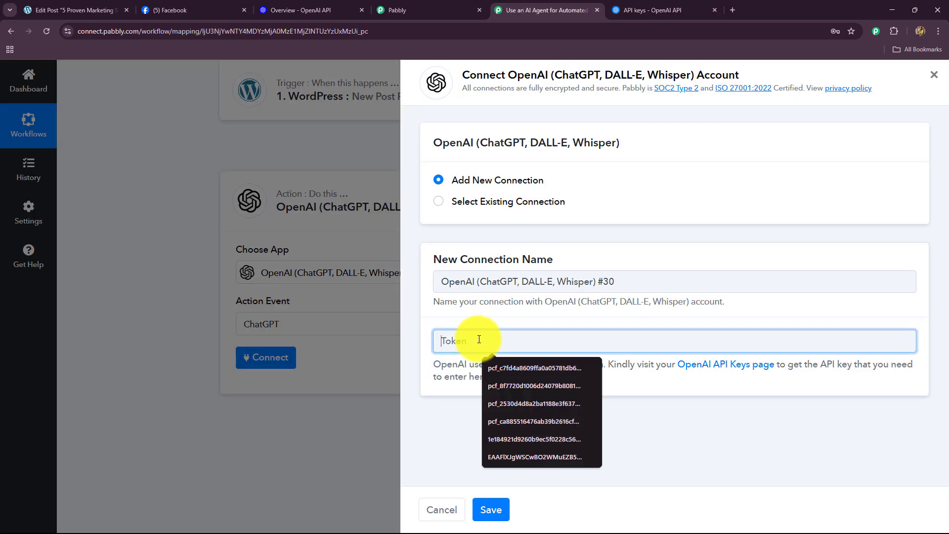
pyautogui.hotkey('ctrl', 'v')
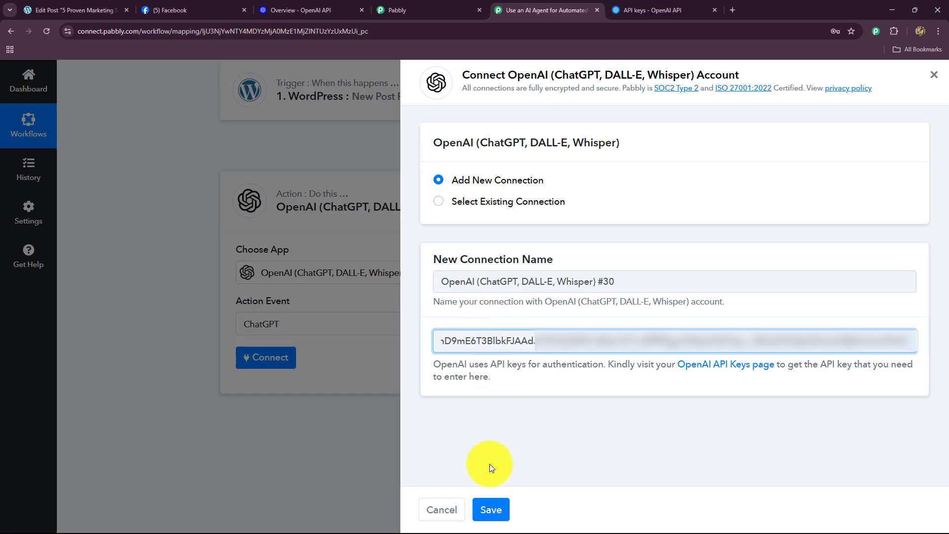
# Connect the ChatGPT action through the existing connection OpenAI (ChatGPT, DALL-E, Whisper) #29 and save it.
pyautogui.click(438, 201)
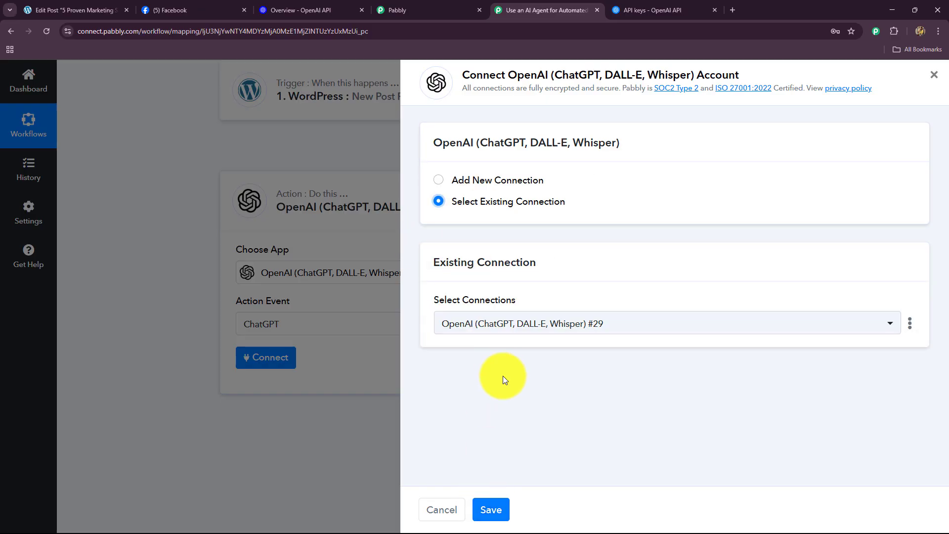
pyautogui.click(492, 509)
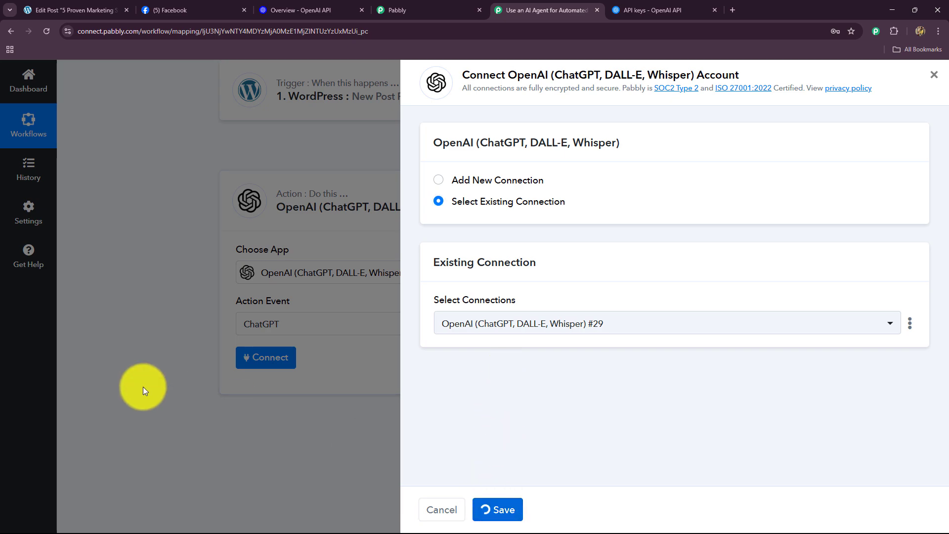
# Set the ChatGPT action's AI model to gpt-4o-mini, then review the other available models without changing the selection.
pyautogui.scroll(-2, 154, 363)
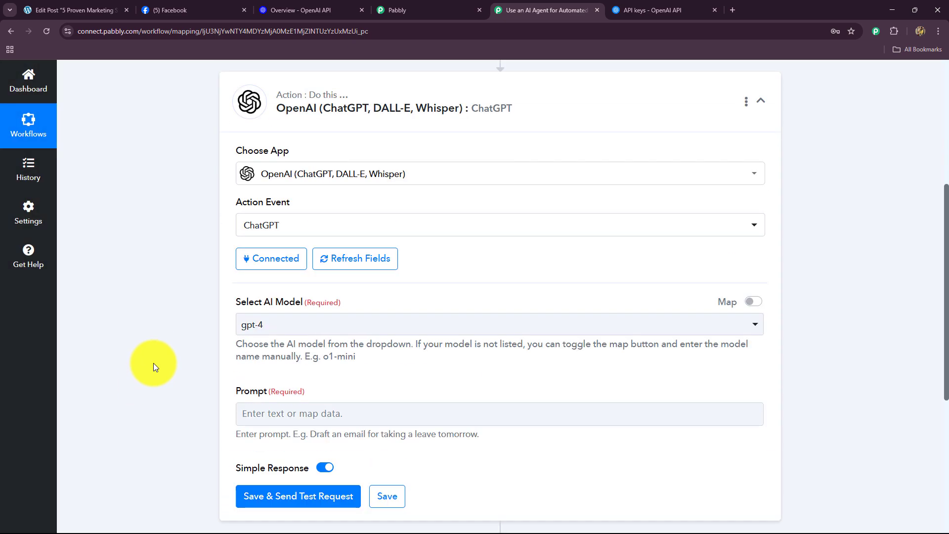
pyautogui.scroll(-2, 153, 363)
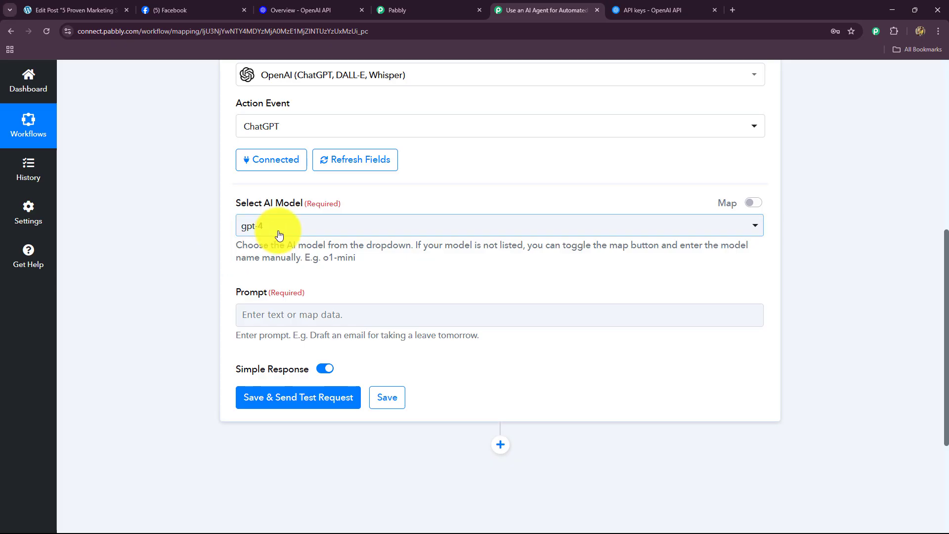
pyautogui.click(277, 227)
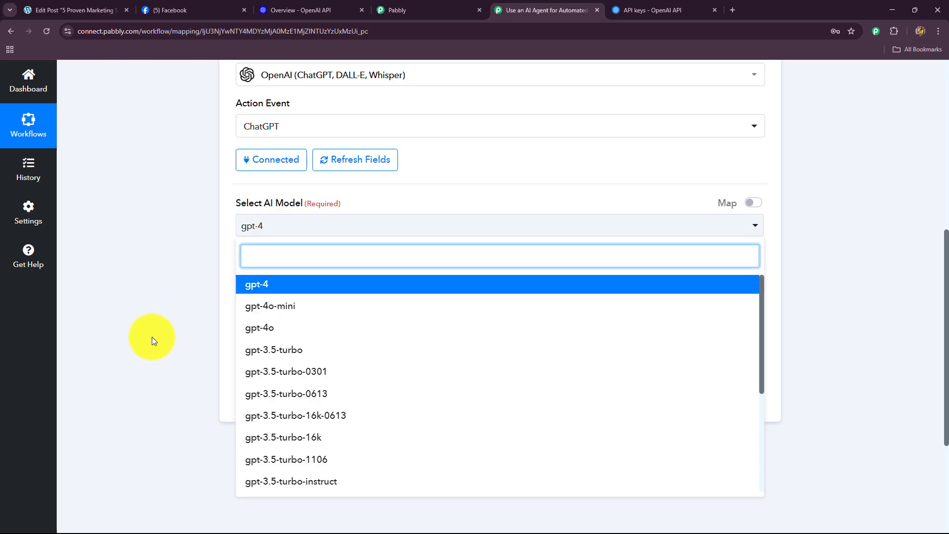
pyautogui.click(269, 309)
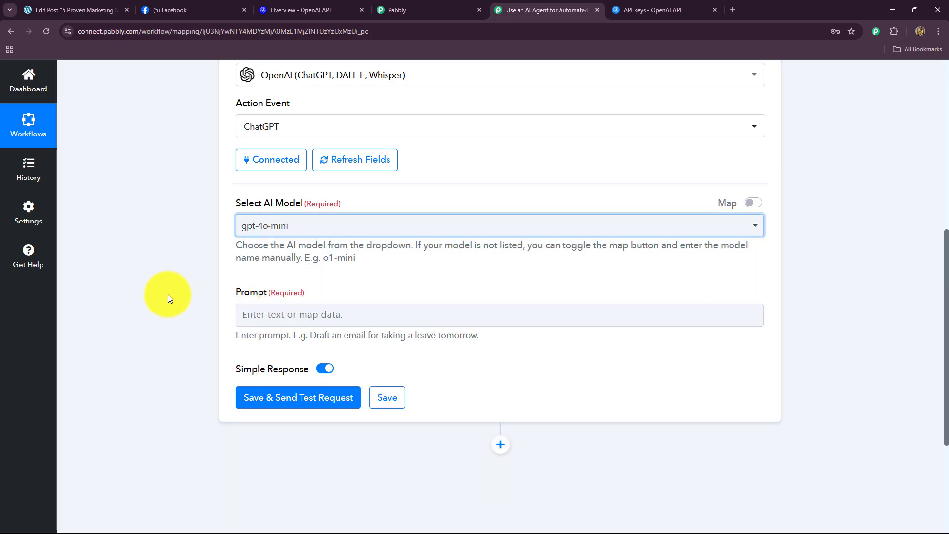
pyautogui.scroll(-2, 181, 263)
pyautogui.click(269, 125)
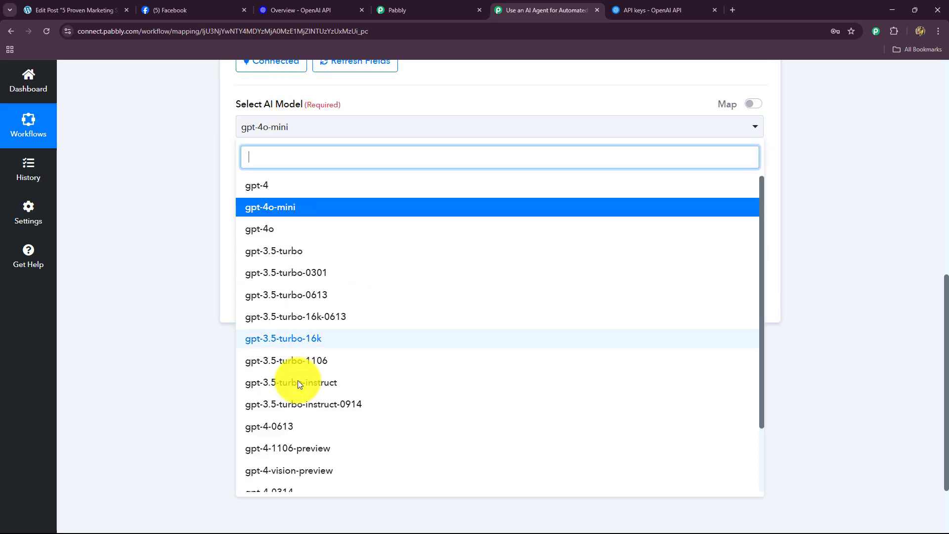
pyautogui.click(212, 206)
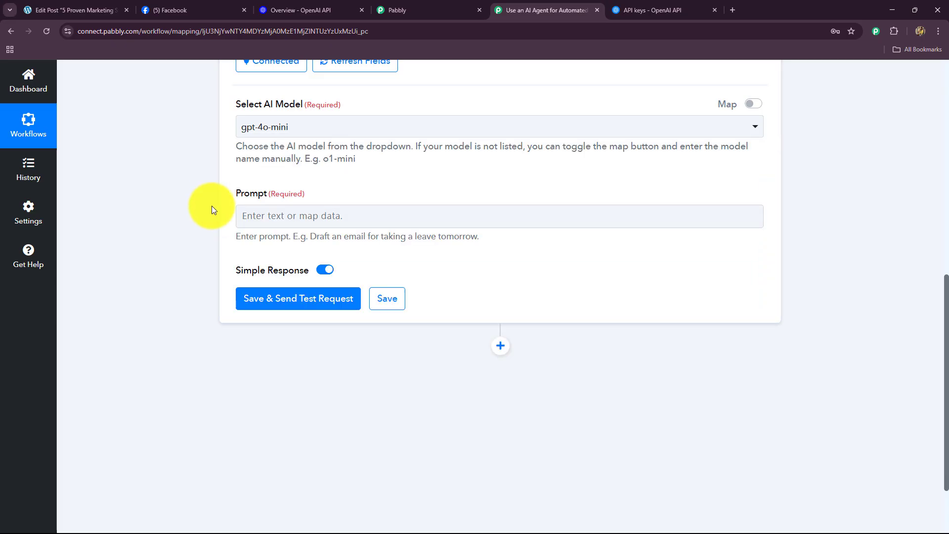
# Enter a social media marketer prompt summarizing the blog post into a Facebook caption under 40 words with hook and link, plus {{title}} and [Insert content above] lines.
pyautogui.click(263, 227)
pyautogui.click(264, 215)
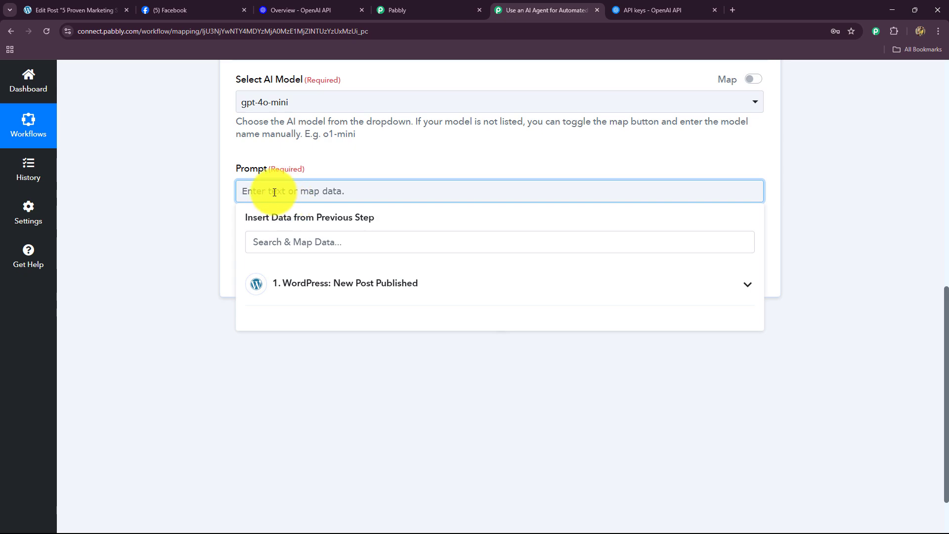
pyautogui.write('You are a social media marketer. Summarize the following blog post into a short Facebook caption (under 40 words), add a hook, and include the link at the end: Title: {{title}} Content: [Insert content above]')
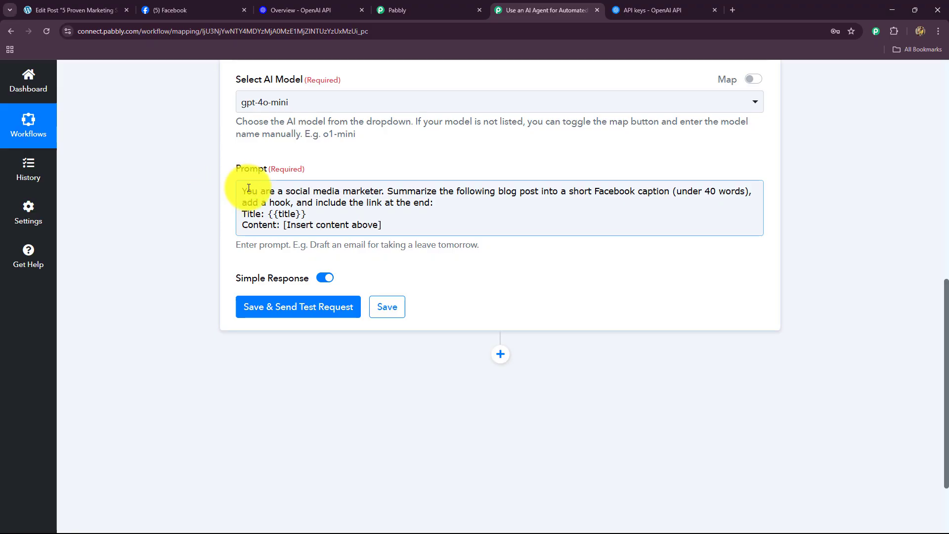
pyautogui.moveTo(244, 190); pyautogui.dragTo(380, 187)
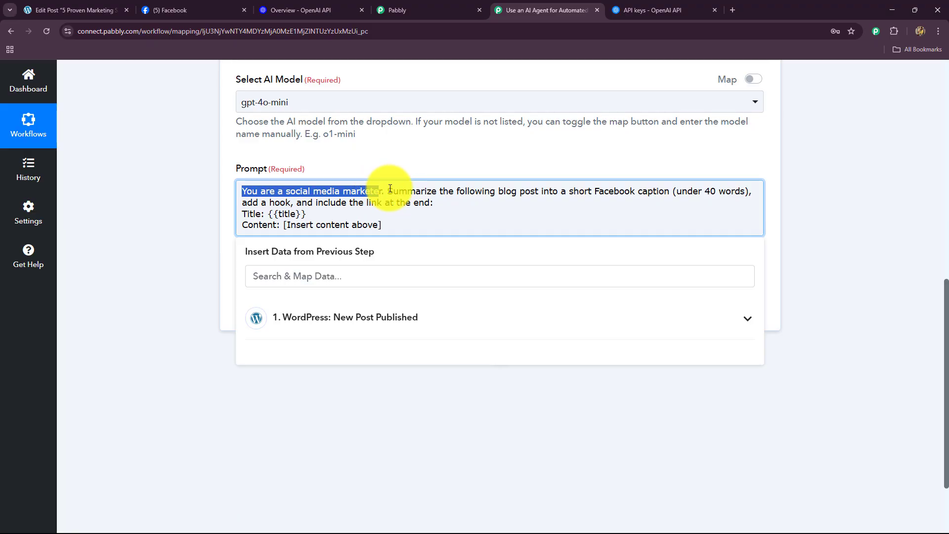
pyautogui.click(393, 188)
pyautogui.moveTo(388, 191); pyautogui.dragTo(502, 201)
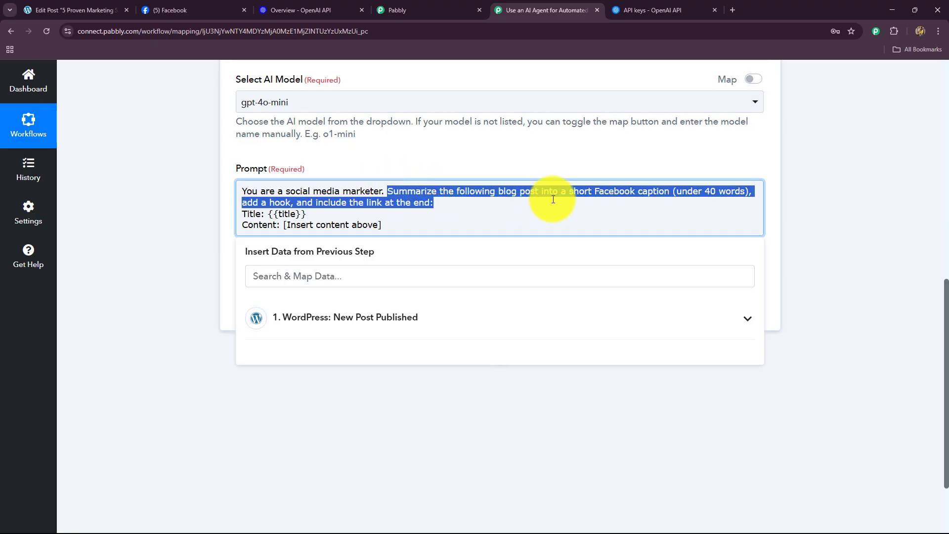
pyautogui.click(611, 214)
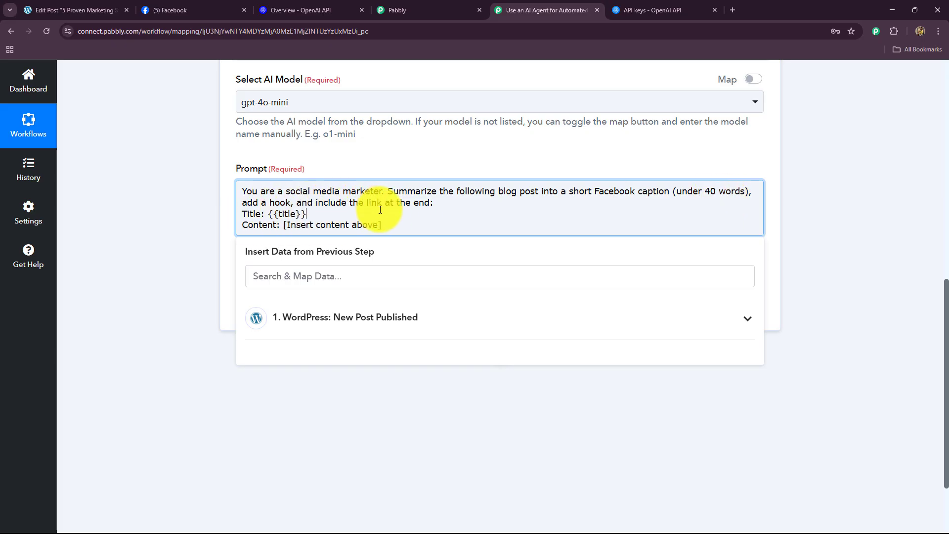
# Add a final line reading "Content Link:" to the end of the ChatGPT prompt.
pyautogui.hotkey('ctrl', 'End')
pyautogui.press('Return')
pyautogui.write('Content Link:')
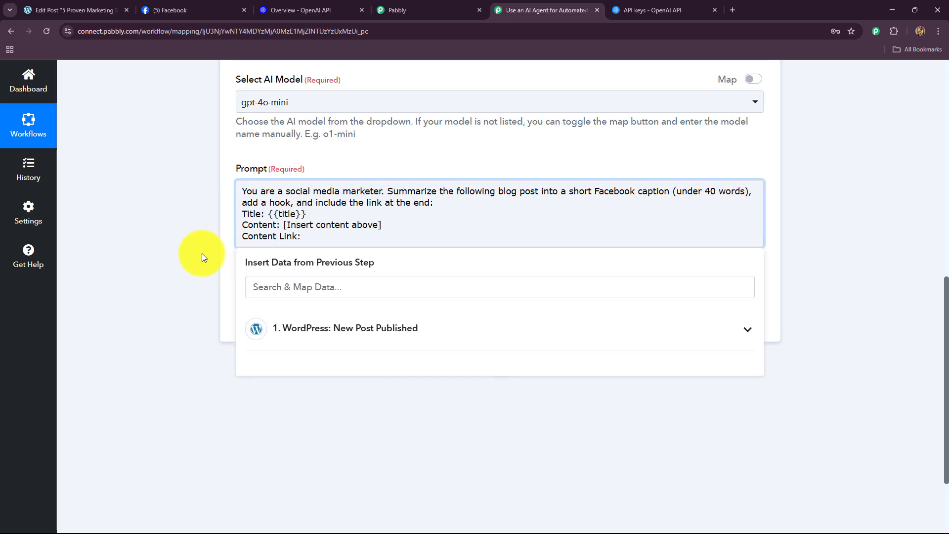
pyautogui.click(198, 250)
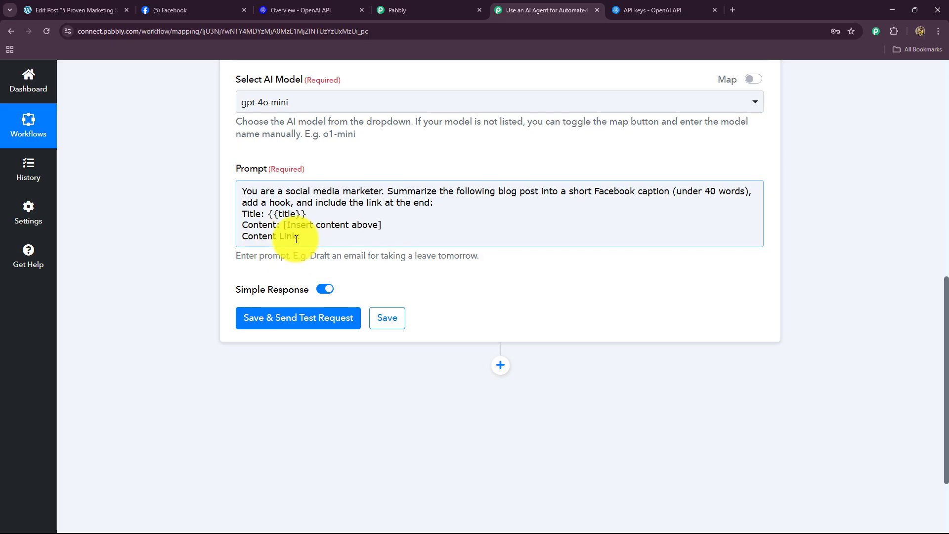
# Replace the {{title}} placeholder in the prompt with the Post Post Title value mapped from the WordPress: New Post Published step.
pyautogui.moveTo(313, 202); pyautogui.dragTo(269, 214)
pyautogui.click(314, 218)
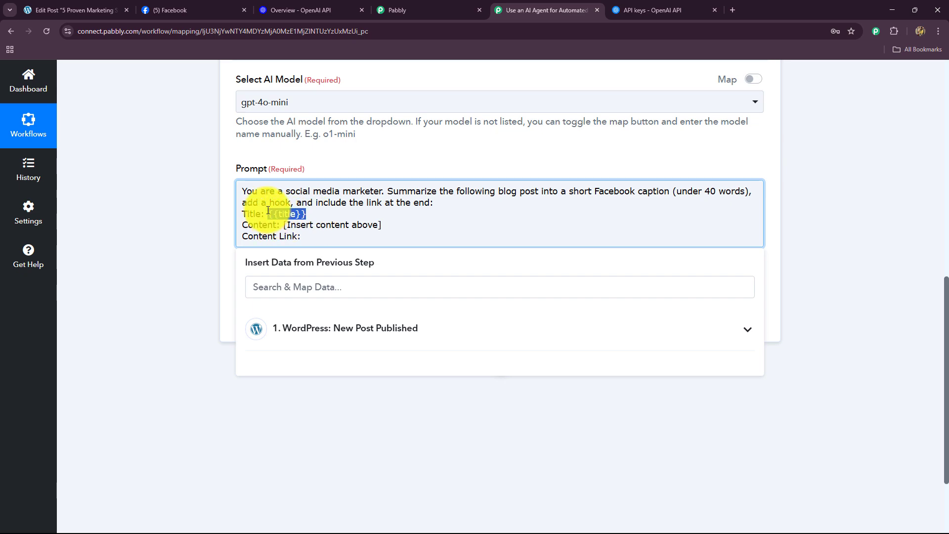
pyautogui.press('BackSpace')
pyautogui.click(297, 335)
pyautogui.scroll(-5, 402, 271)
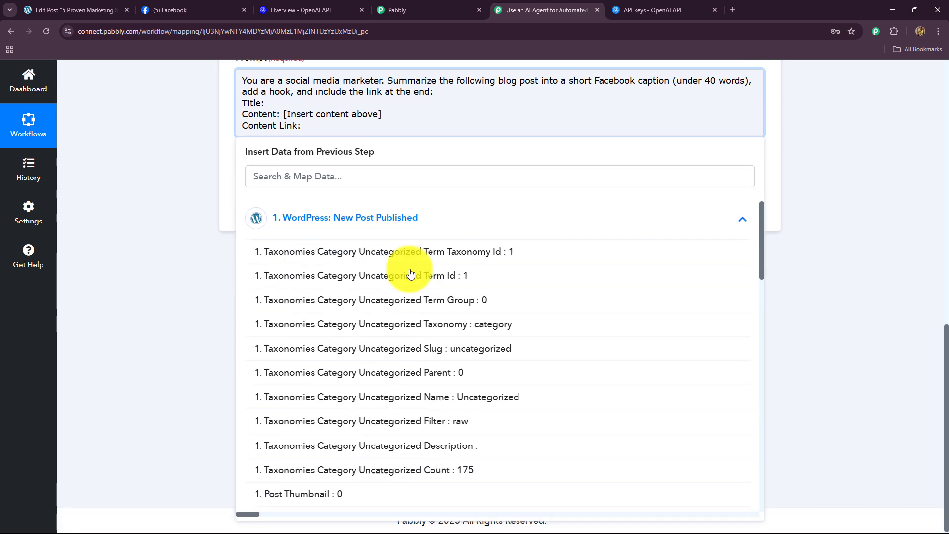
pyautogui.scroll(-3, 440, 342)
pyautogui.scroll(-5, 415, 346)
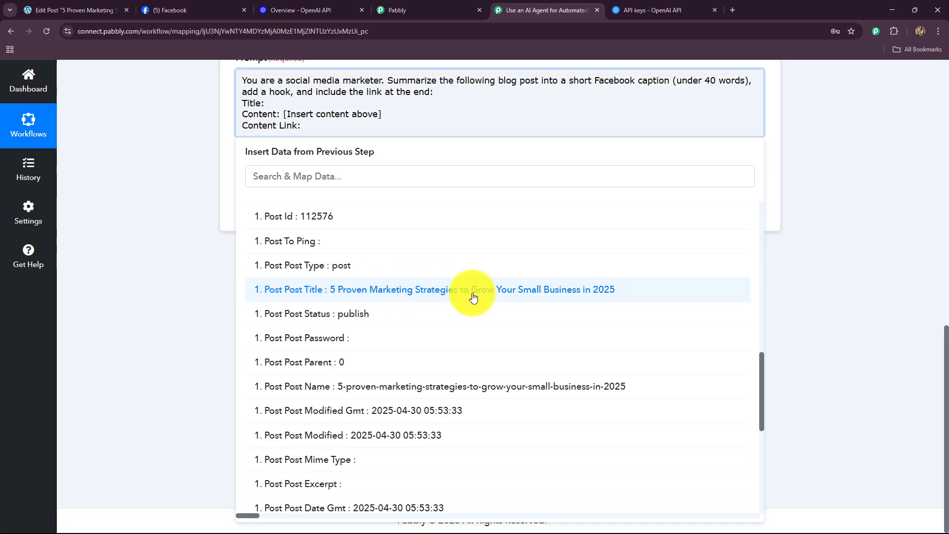
pyautogui.click(473, 296)
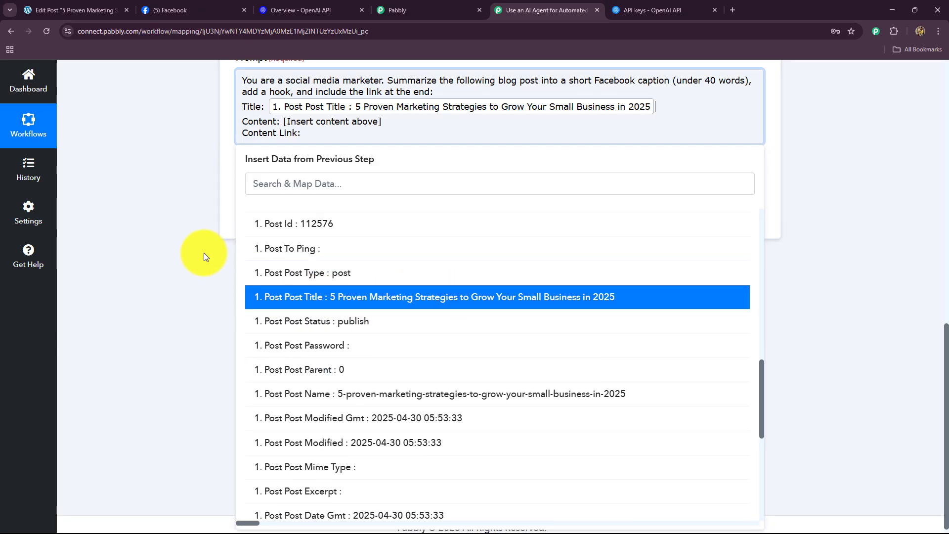
pyautogui.click(204, 253)
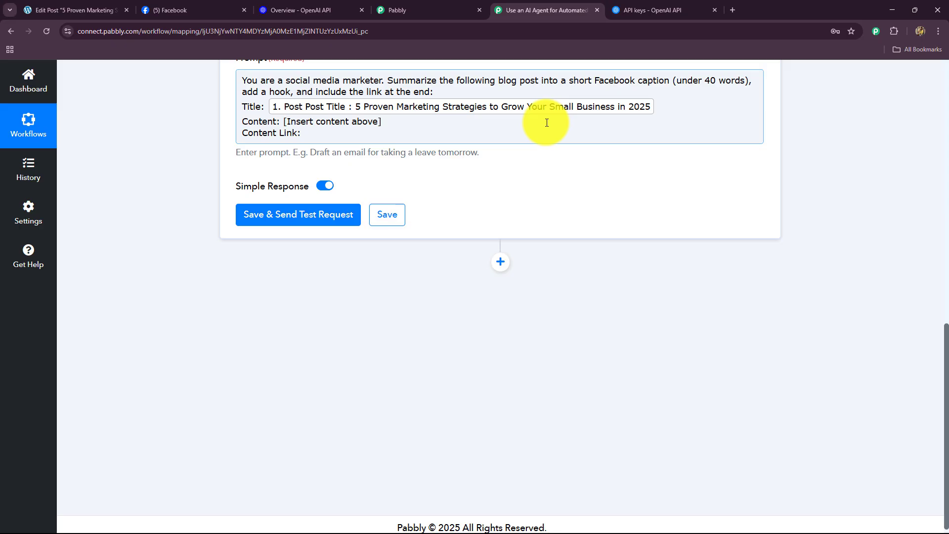
# Replace the [Insert content above] placeholder in the prompt with the mapped WordPress Post Post Content value.
pyautogui.click(663, 108)
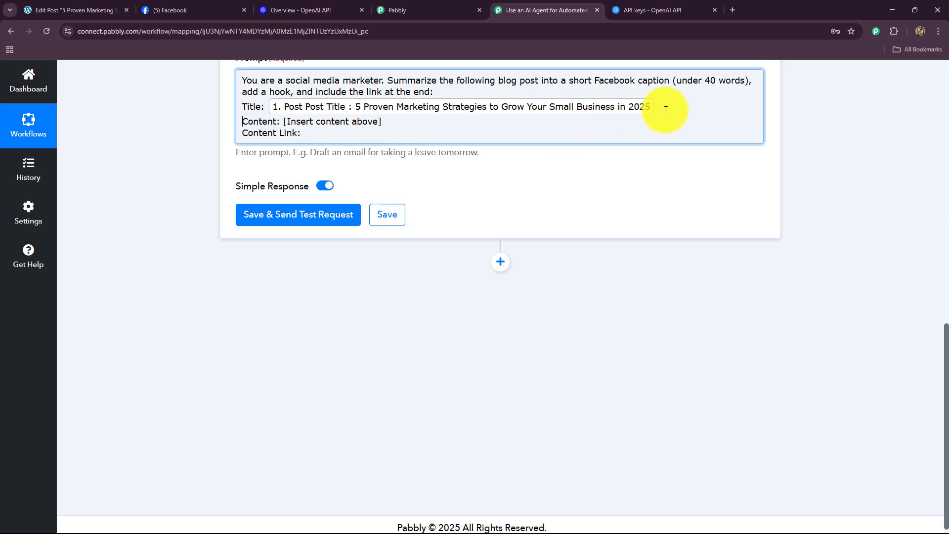
pyautogui.keyDown('shift'); pyautogui.click(285, 121); pyautogui.keyUp('shift')
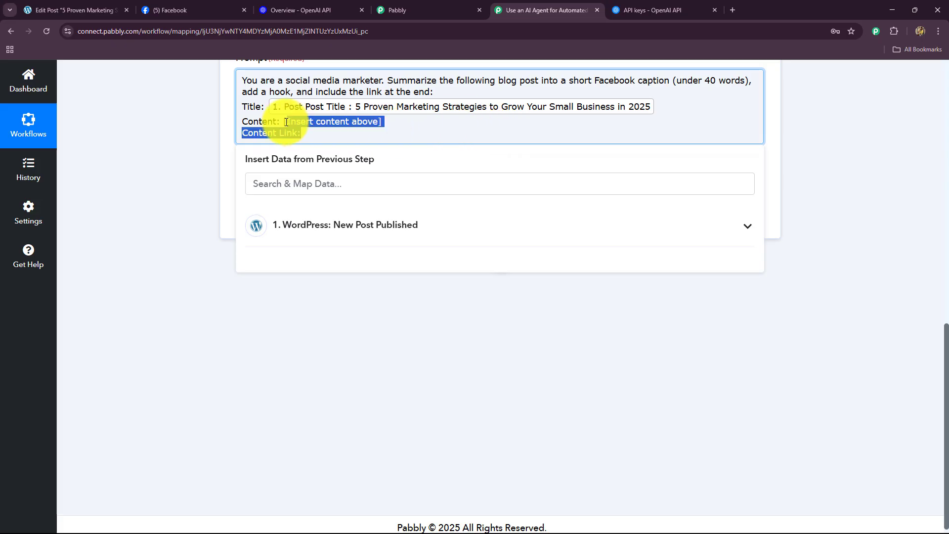
pyautogui.moveTo(381, 122); pyautogui.dragTo(282, 121)
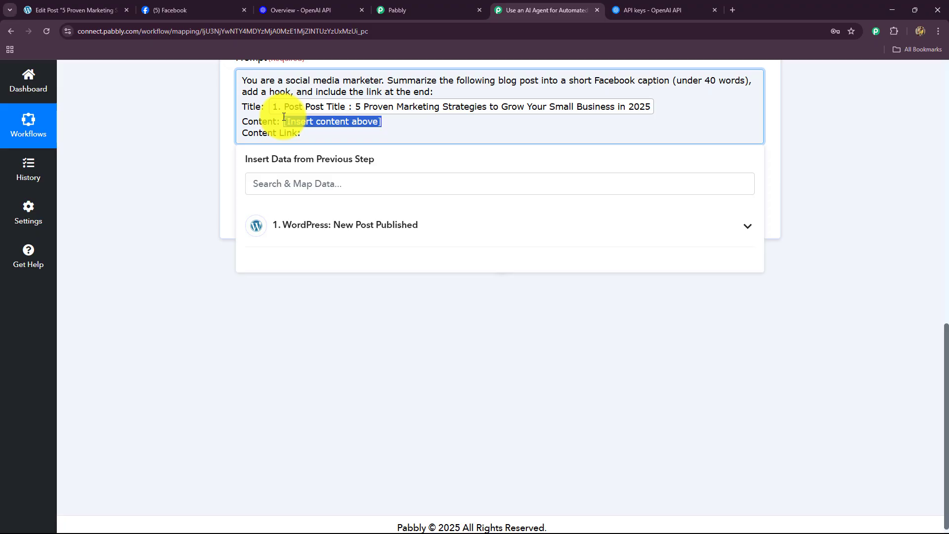
pyautogui.press('BackSpace')
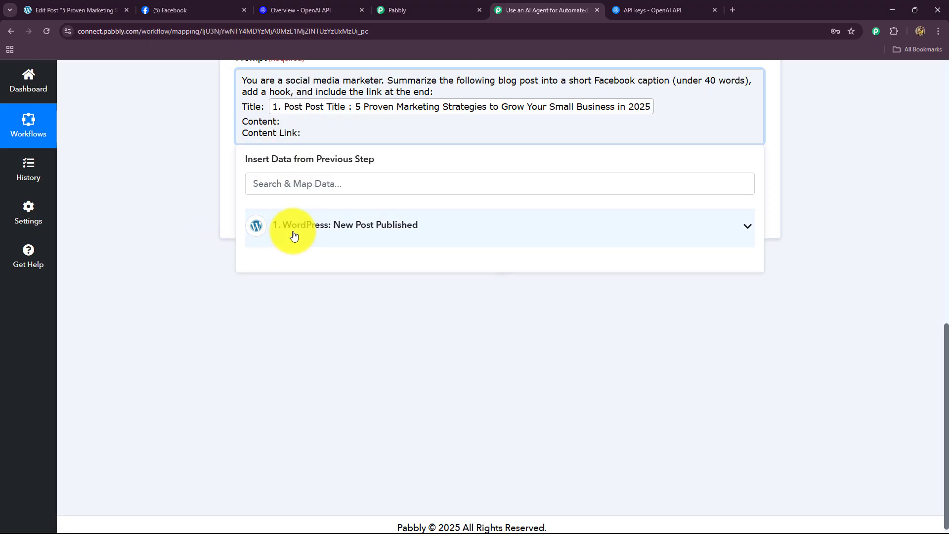
pyautogui.click(354, 231)
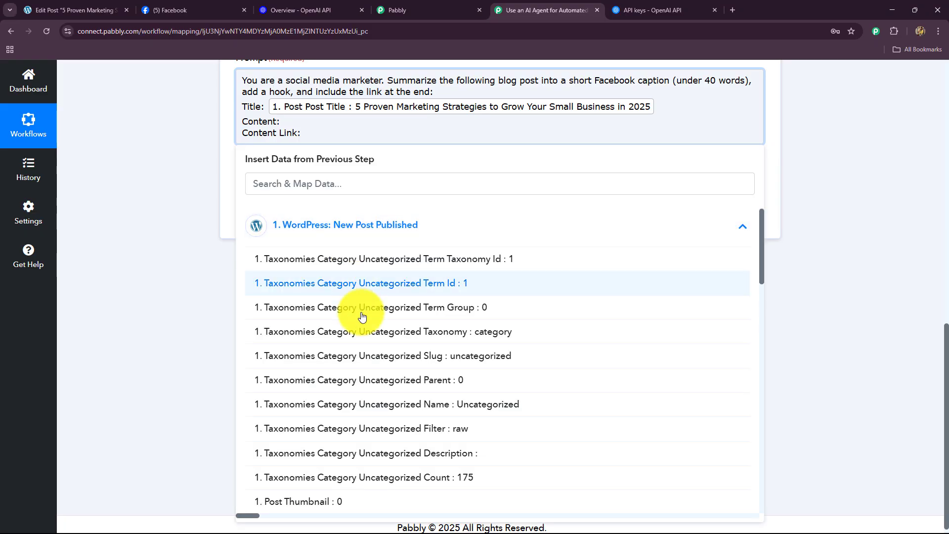
pyautogui.click(303, 184)
pyautogui.write('com')
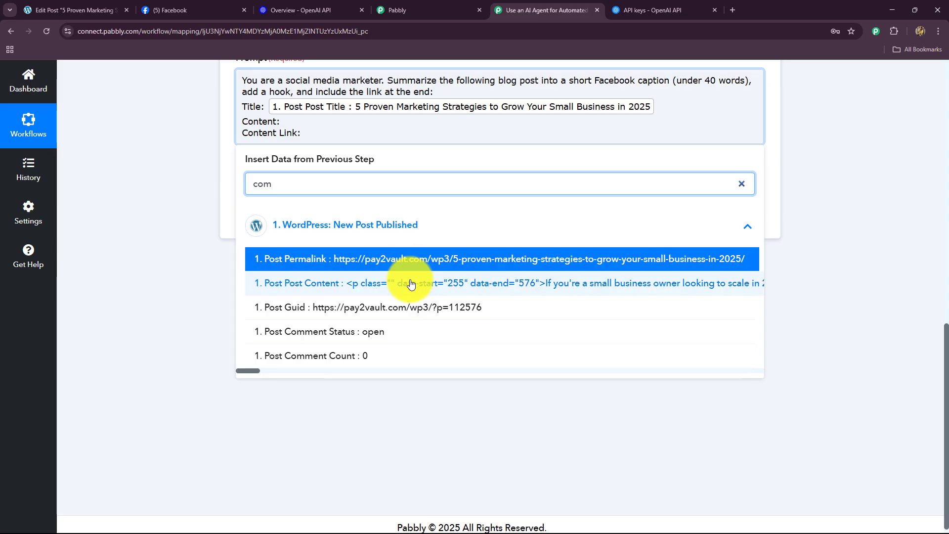
pyautogui.click(410, 283)
# Map the WordPress Post Permalink value after "Content Link:" in the prompt.
pyautogui.click(316, 236)
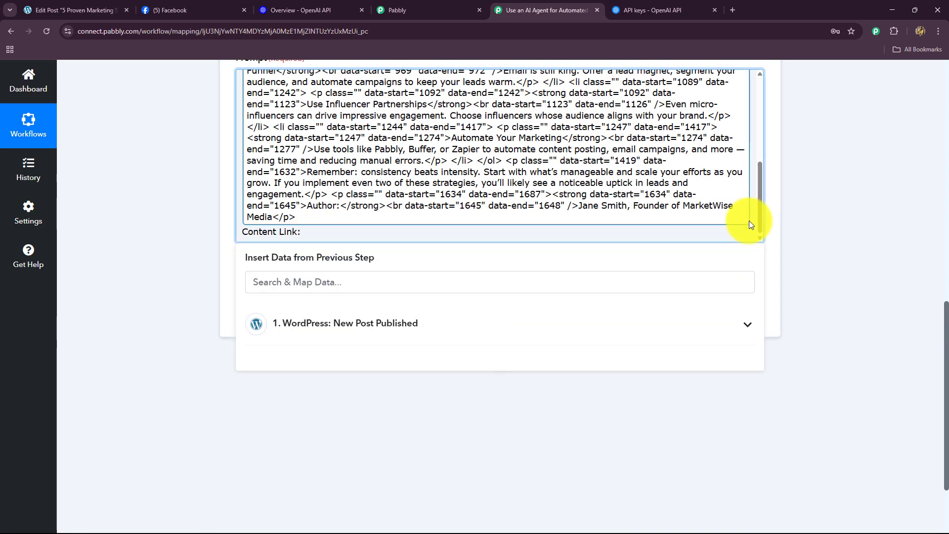
pyautogui.scroll(-1, 751, 220)
pyautogui.click(307, 319)
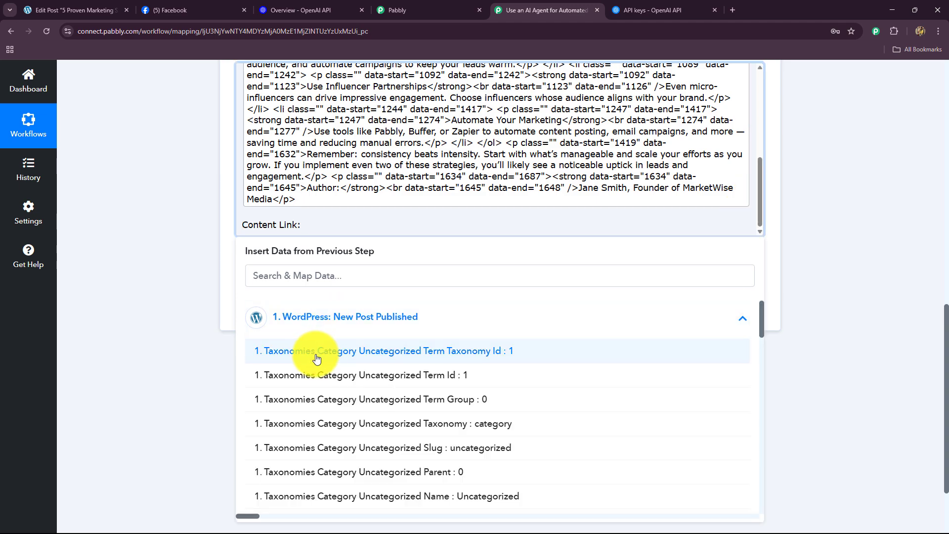
pyautogui.scroll(-5, 316, 358)
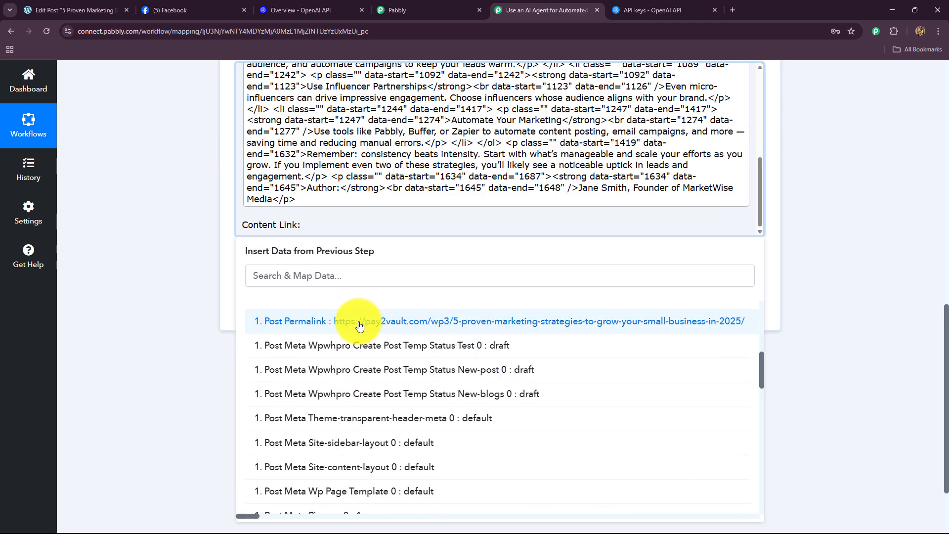
pyautogui.click(360, 322)
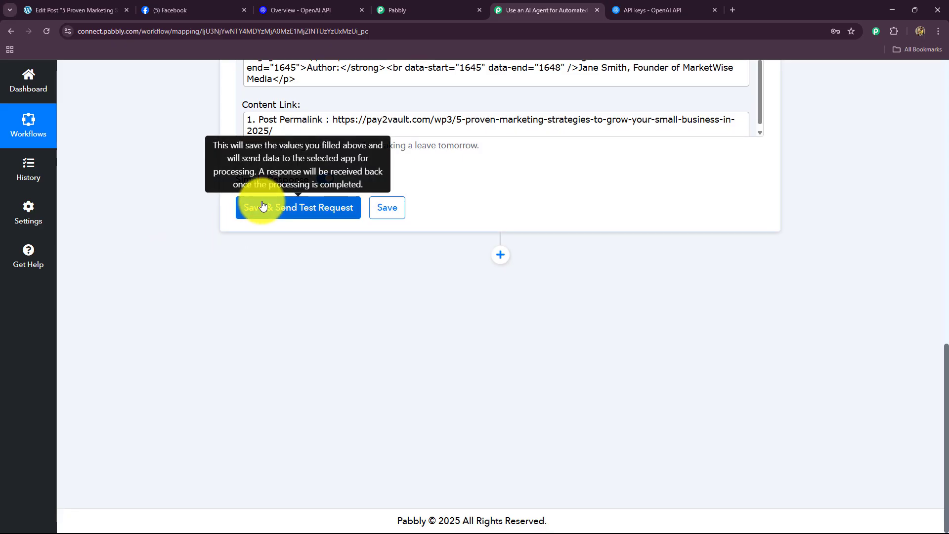
# Save the ChatGPT action with a test request and review the generated caption in the Choices 0 Message Content field of the response.
pyautogui.click(263, 206)
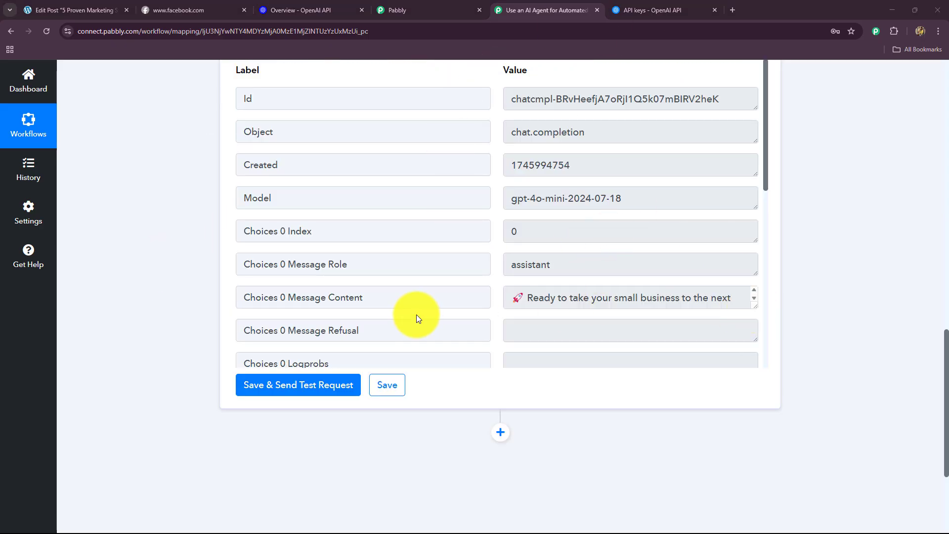
pyautogui.moveTo(509, 297); pyautogui.dragTo(749, 406)
pyautogui.scroll(-2, 687, 345)
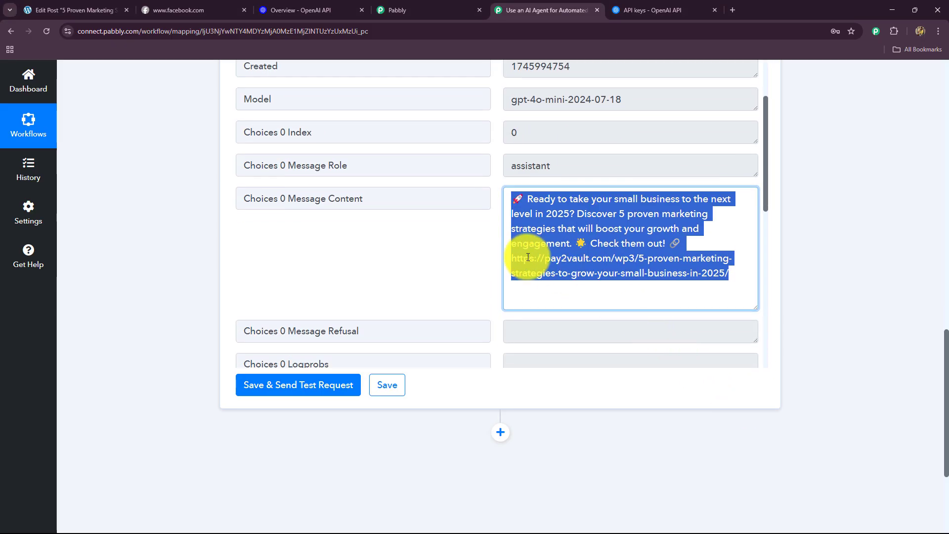
pyautogui.click(540, 290)
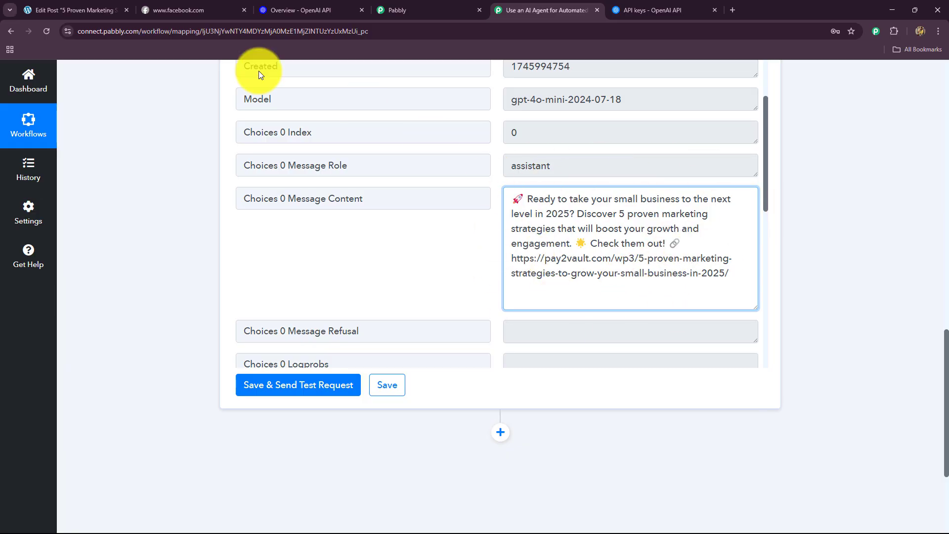
pyautogui.hotkey('ctrl', 'a')
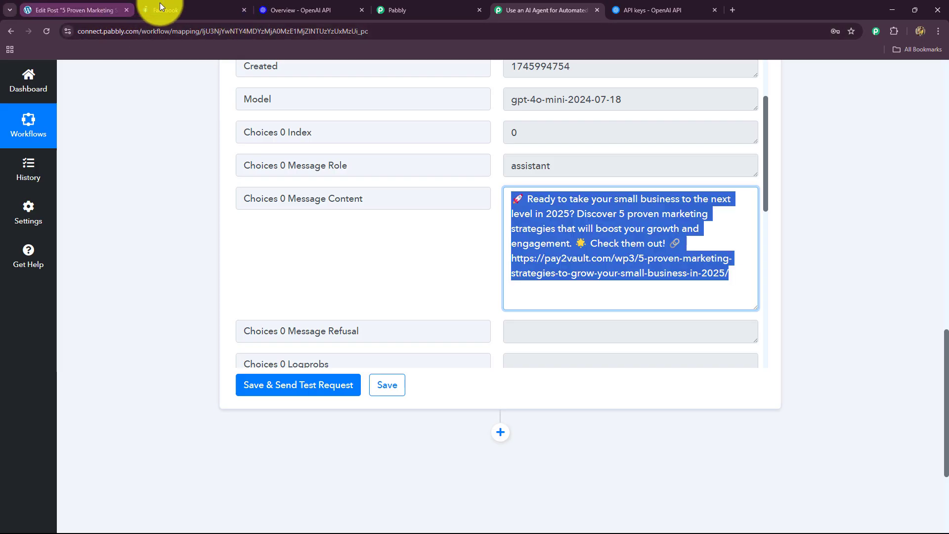
# Switch to Facebook and look over the Digital Dynamics page and its posts area.
pyautogui.click(162, 9)
pyautogui.scroll(-10, 301, 273)
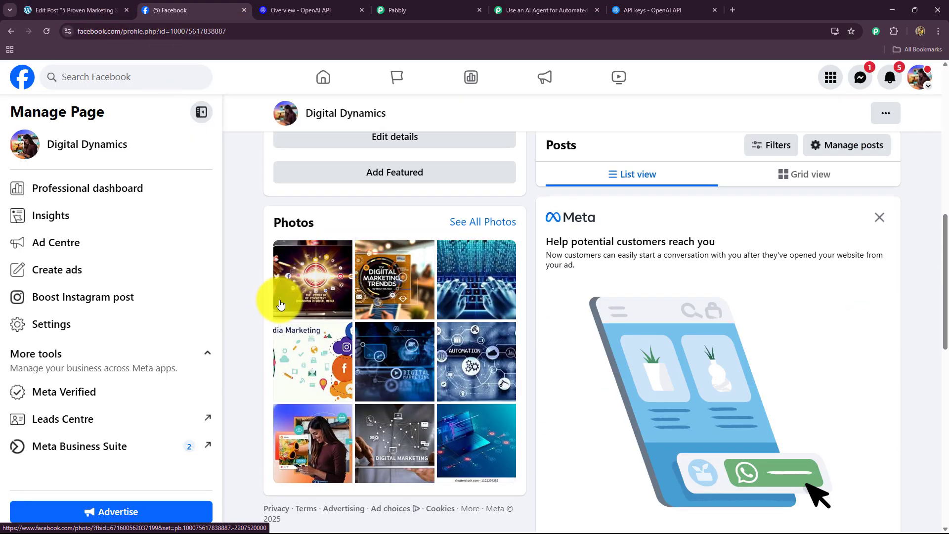
pyautogui.scroll(5, 253, 366)
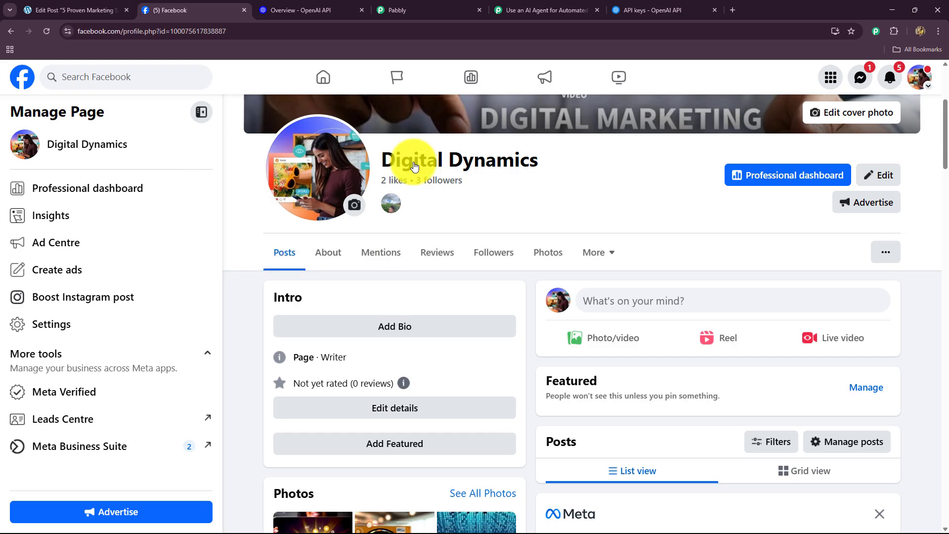
pyautogui.scroll(-4, 114, 444)
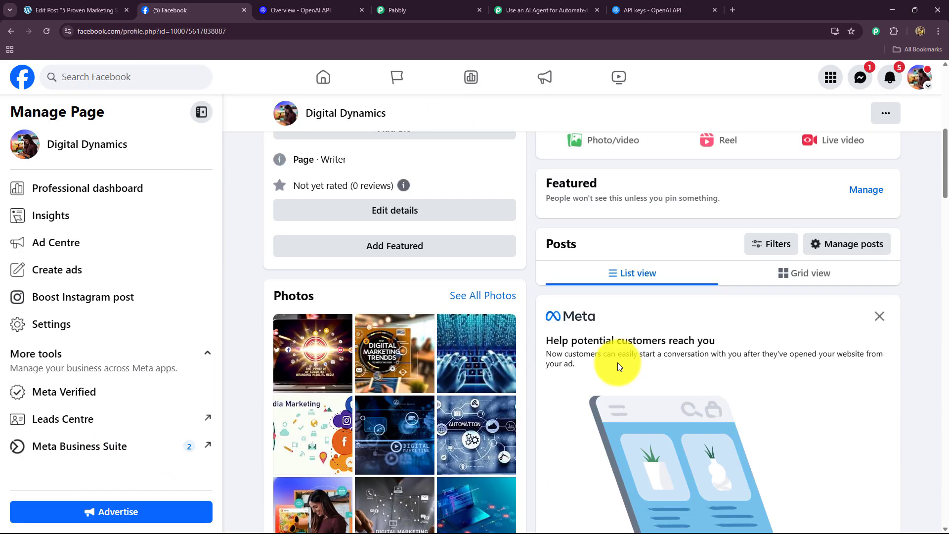
# Return to the Pabbly Connect workflow and add a Facebook Pages action with the Create Page Post event after the ChatGPT step.
pyautogui.click(524, 10)
pyautogui.scroll(-5, 244, 350)
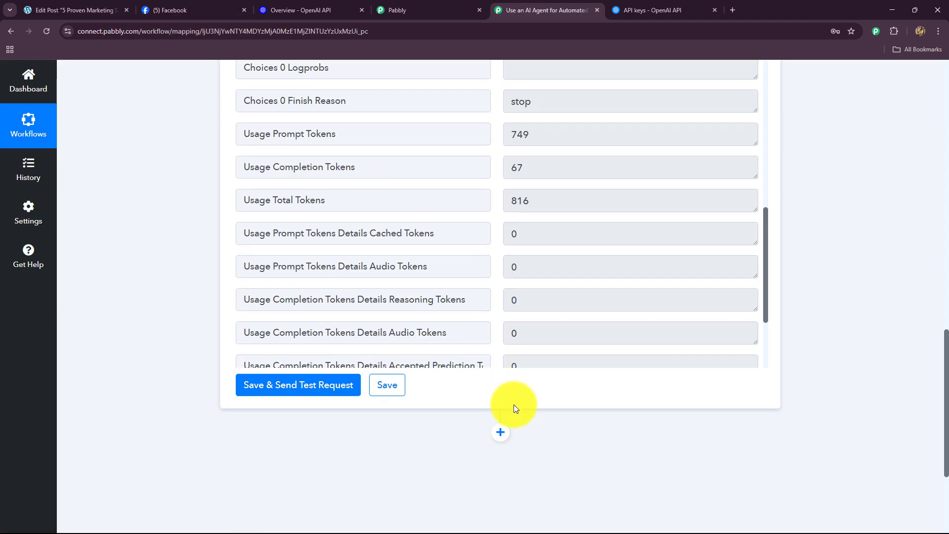
pyautogui.click(500, 433)
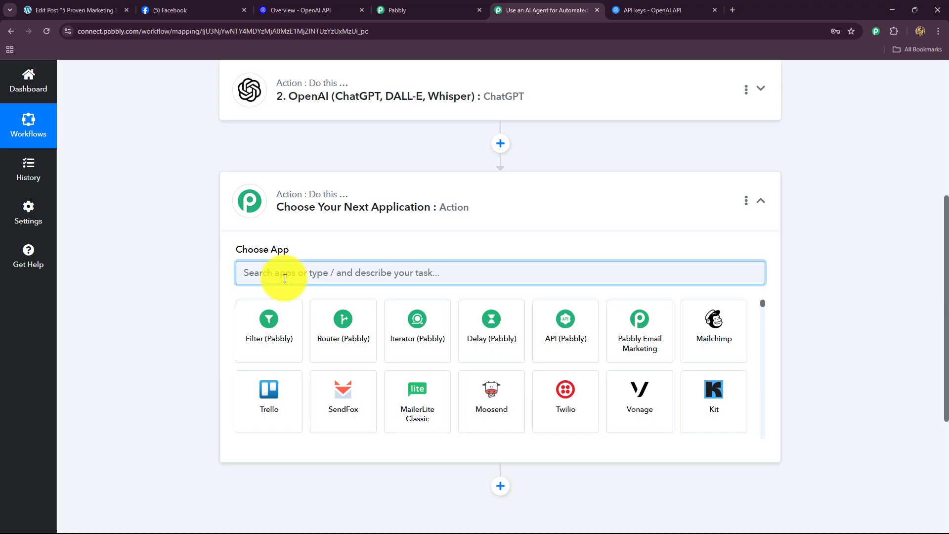
pyautogui.write('Fa')
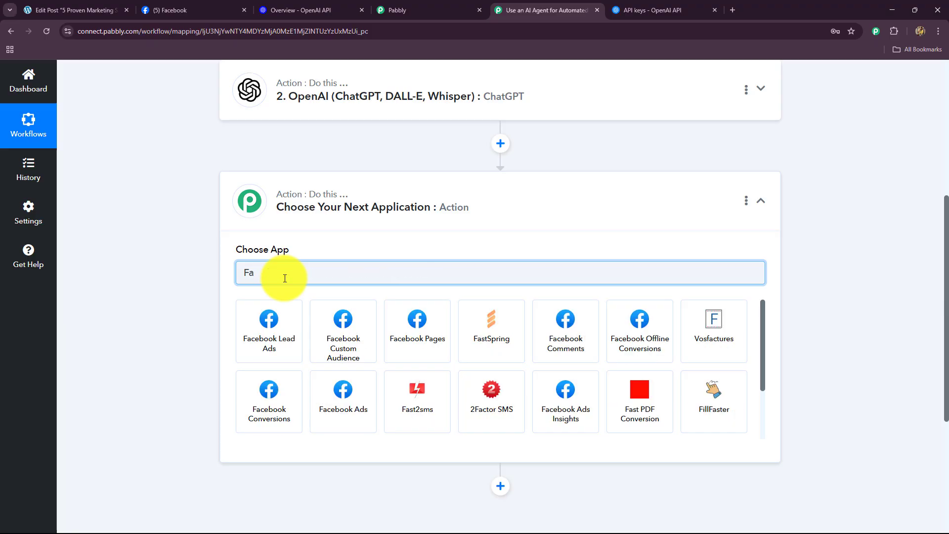
pyautogui.click(432, 327)
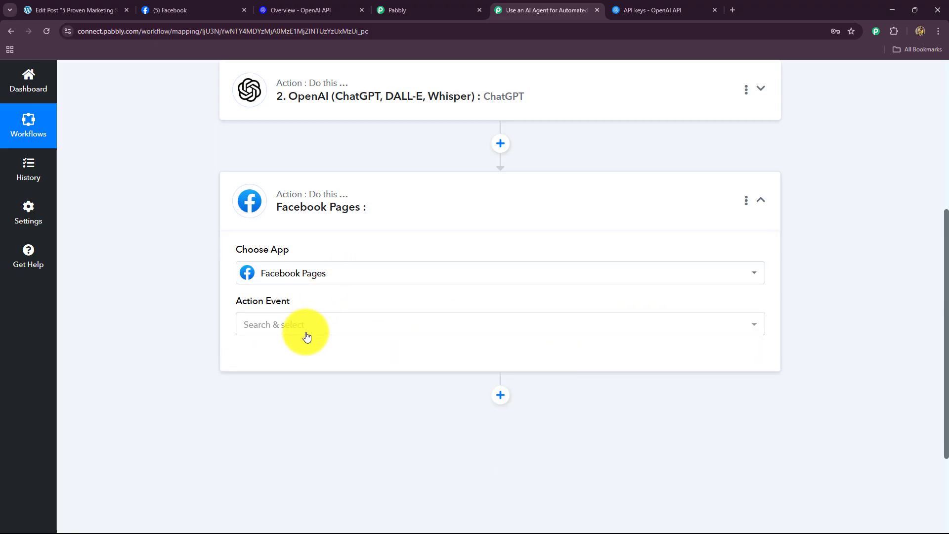
pyautogui.click(296, 326)
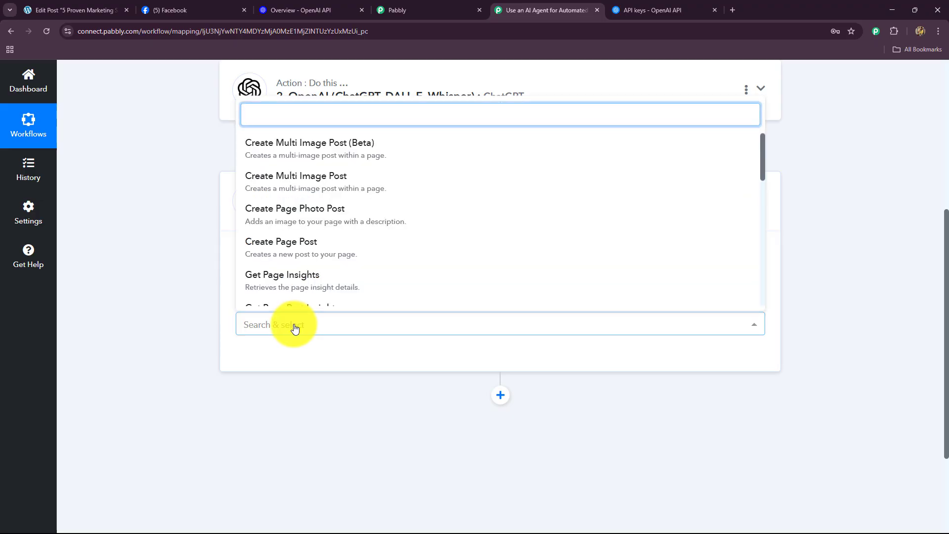
pyautogui.click(289, 248)
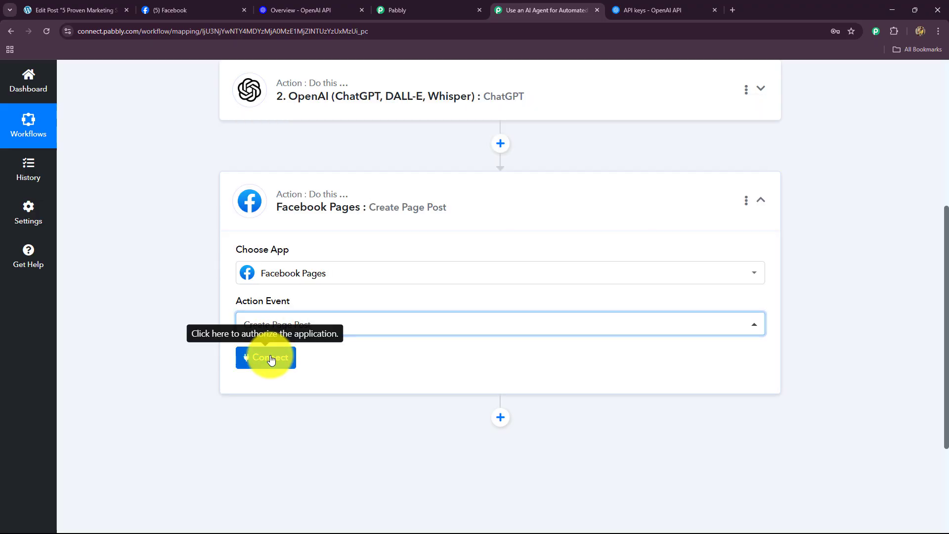
# Connect the Facebook Pages action through the existing Facebook Pages #16 connection and choose Digital Dynamics as the page.
pyautogui.click(271, 357)
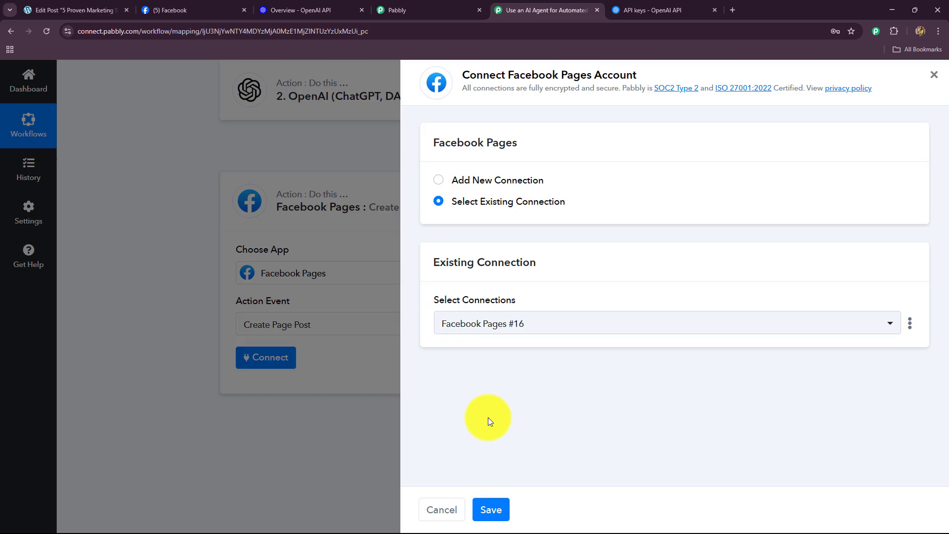
pyautogui.click(491, 510)
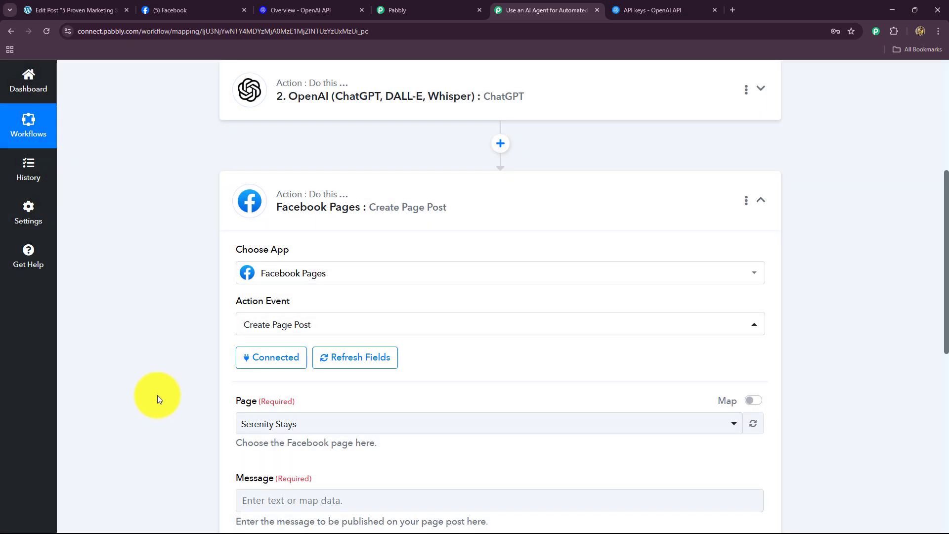
pyautogui.scroll(-4, 161, 389)
pyautogui.click(259, 227)
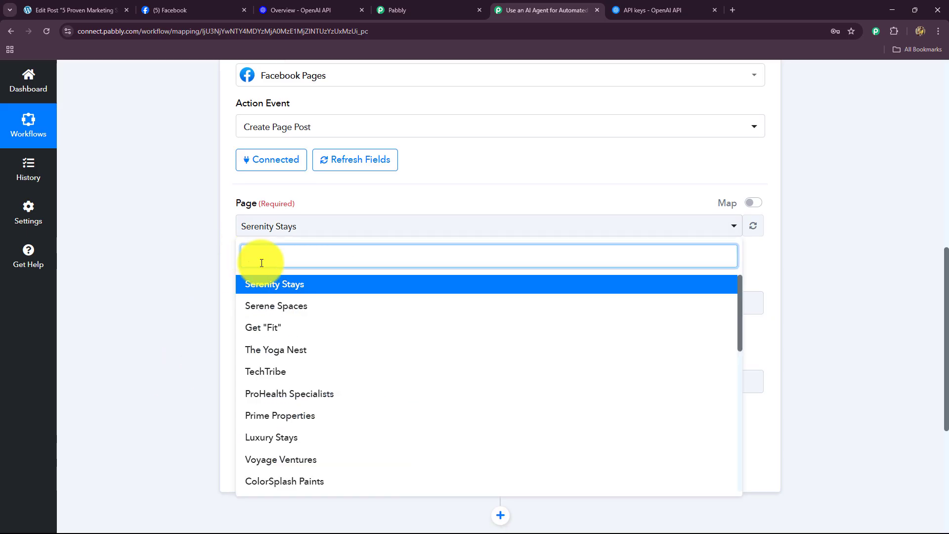
pyautogui.click(218, 10)
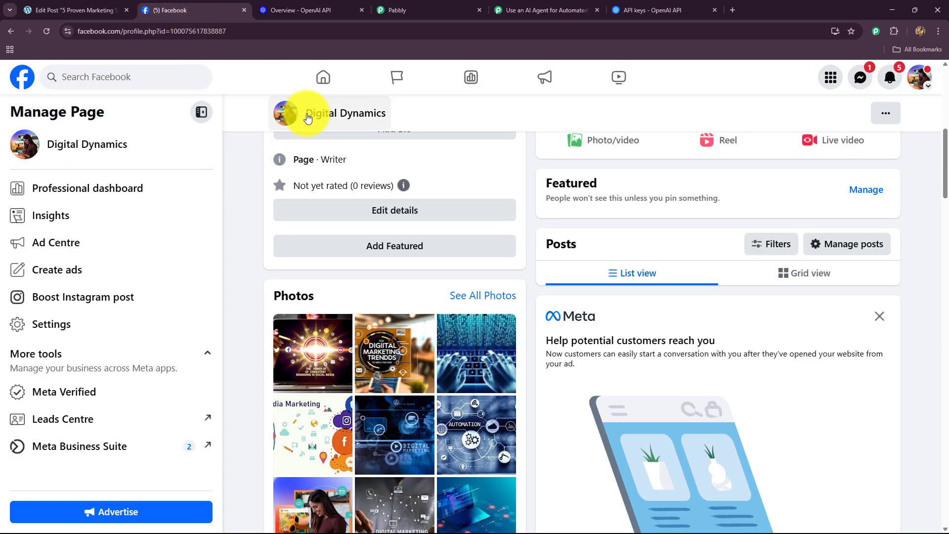
pyautogui.click(514, 11)
pyautogui.write('d')
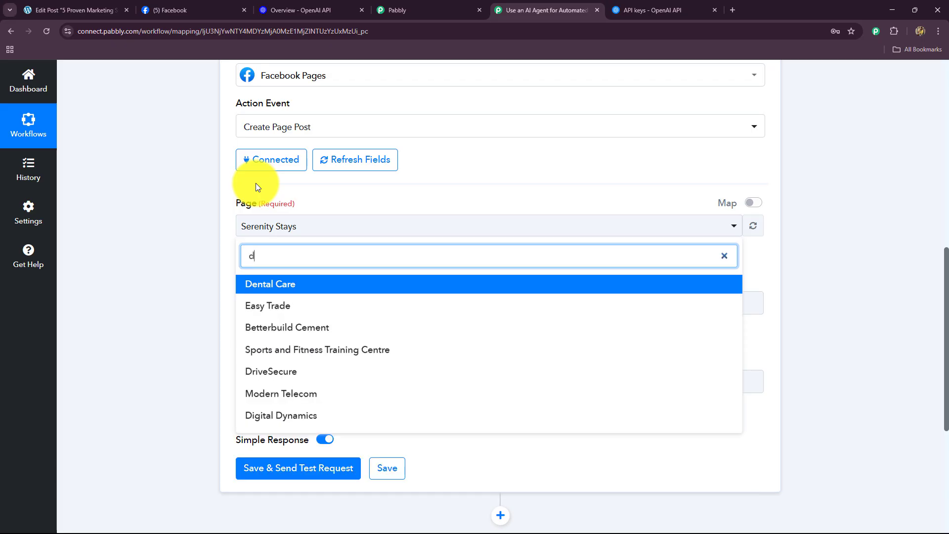
pyautogui.write('i')
pyautogui.click(260, 287)
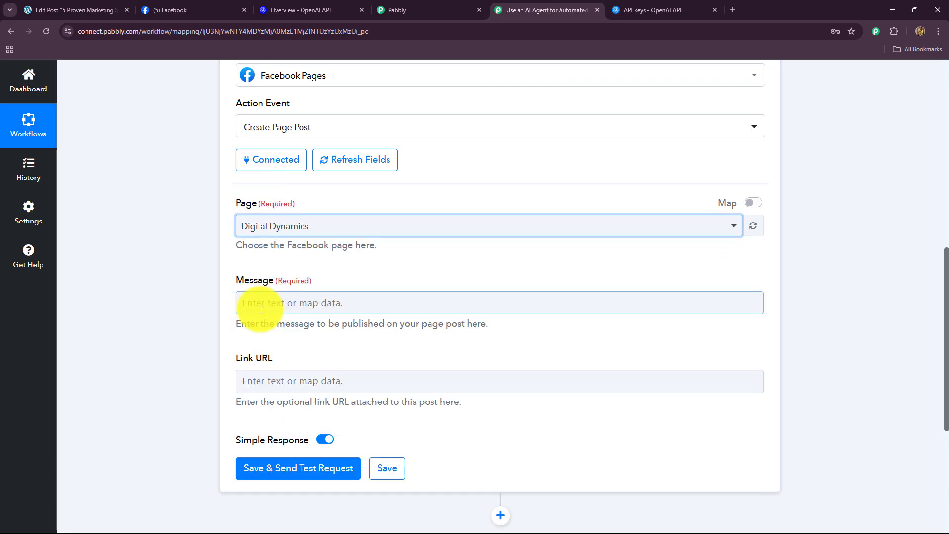
pyautogui.click(261, 310)
pyautogui.scroll(-3, 183, 297)
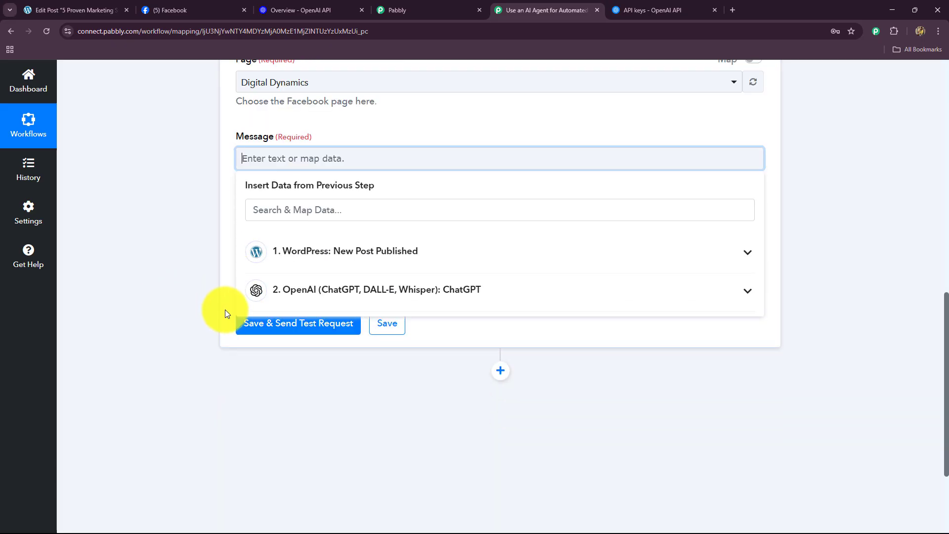
pyautogui.scroll(-1, 225, 309)
pyautogui.click(354, 240)
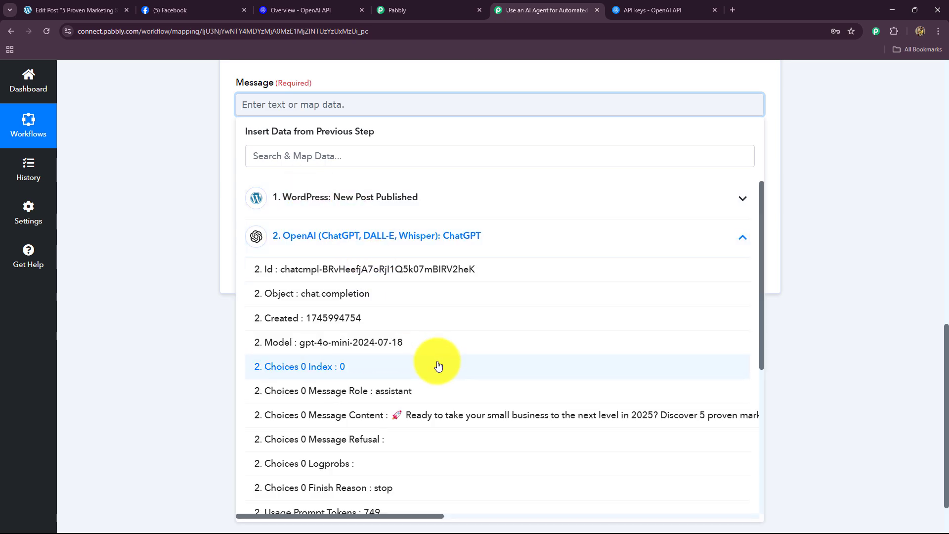
pyautogui.click(131, 254)
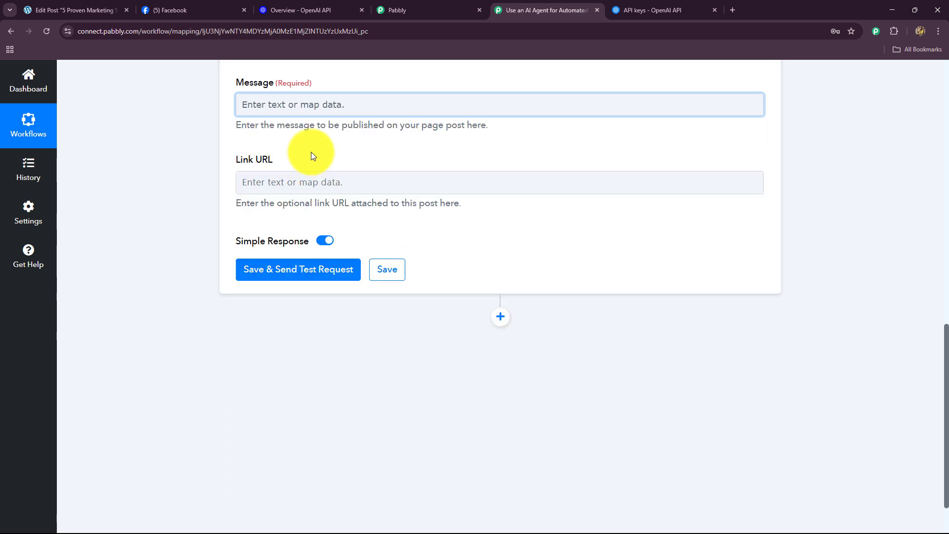
# Map the WordPress Post Title value into the Facebook post's Message, leaving an empty line after it.
pyautogui.click(317, 103)
pyautogui.click(328, 199)
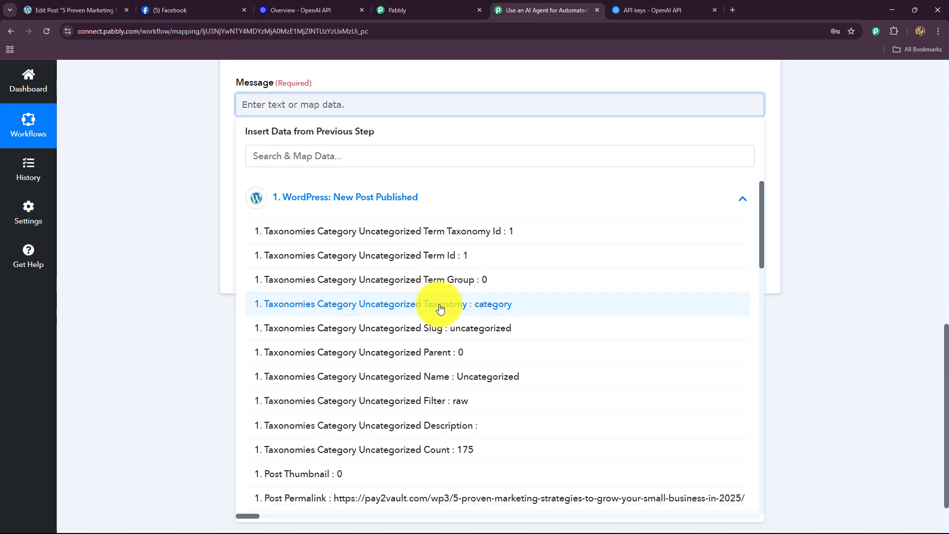
pyautogui.scroll(-8, 440, 308)
pyautogui.click(346, 445)
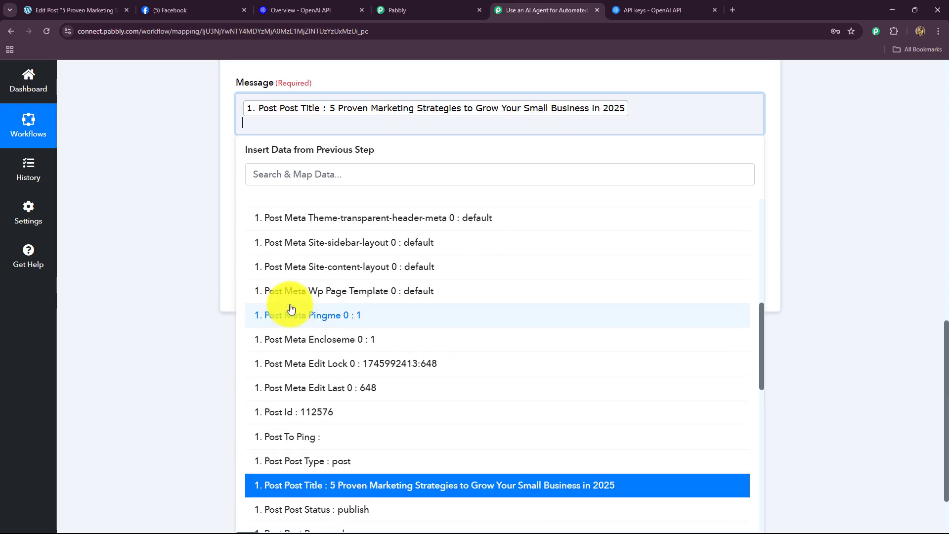
pyautogui.scroll(1, 248, 308)
pyautogui.click(177, 287)
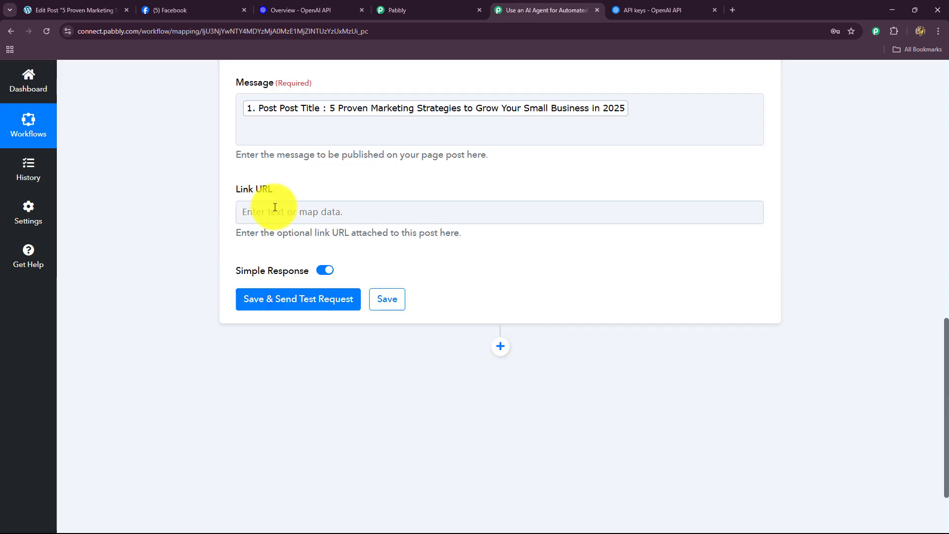
# Map ChatGPT's Choices 0 Message Content below the title in the Message and save the action with a test request.
pyautogui.click(248, 132)
pyautogui.click(293, 267)
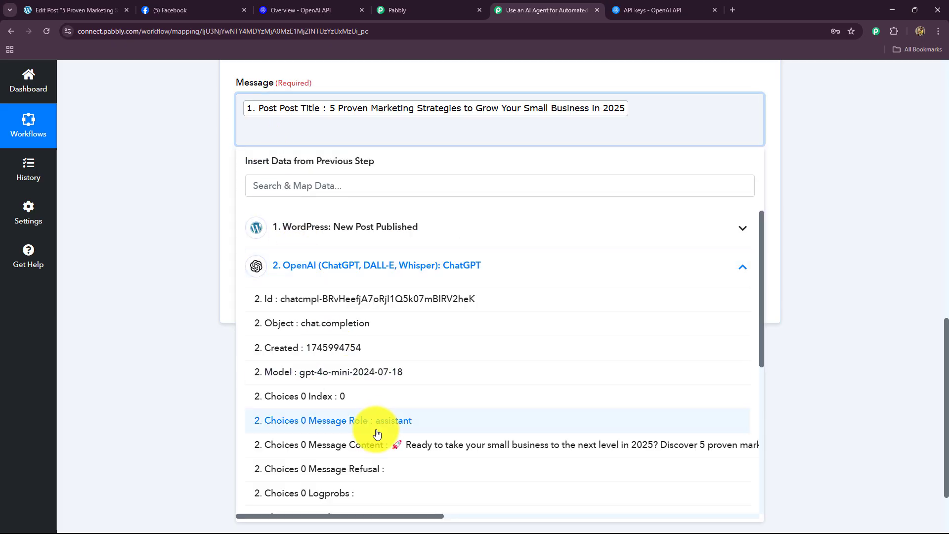
pyautogui.scroll(-4, 377, 434)
pyautogui.click(434, 250)
pyautogui.click(100, 237)
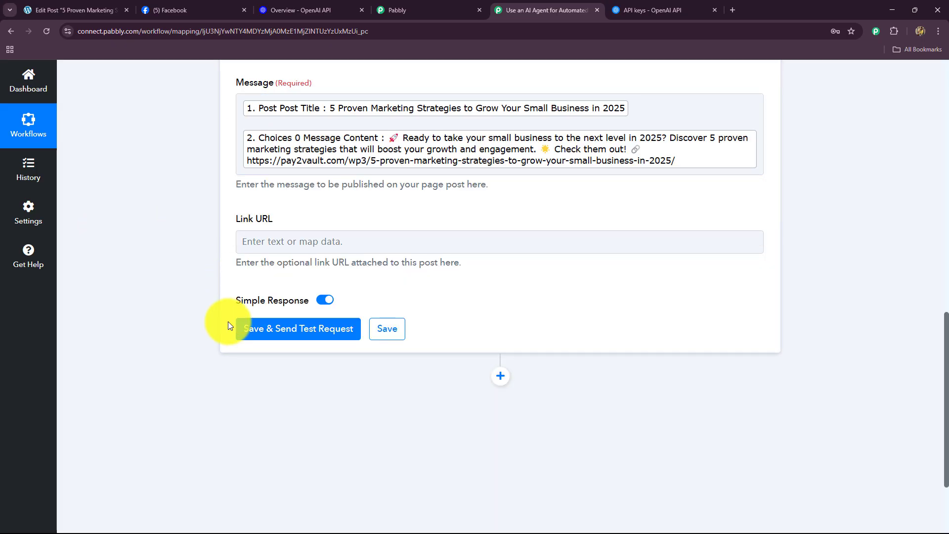
pyautogui.click(249, 328)
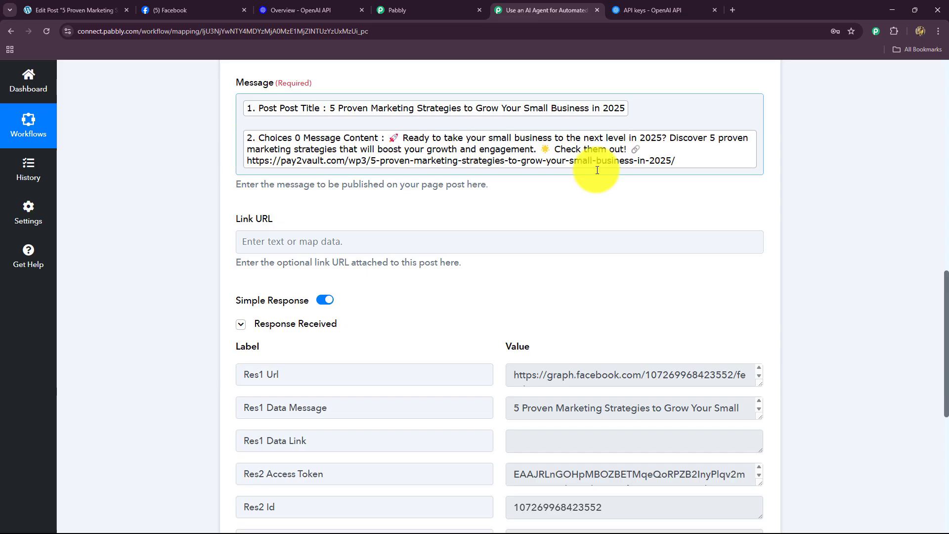
# Switch to Facebook, reload the Digital Dynamics page, examine its newest post and open the article link in it.
pyautogui.click(172, 7)
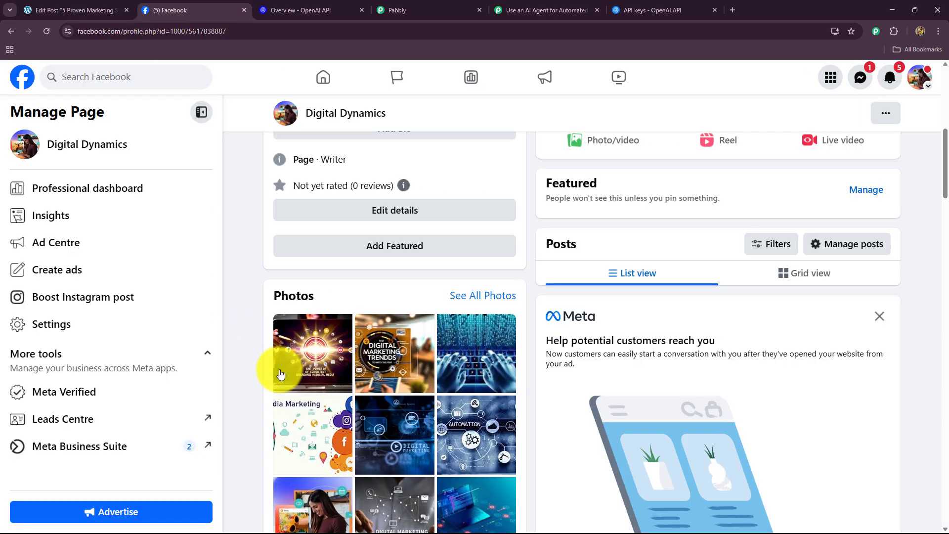
pyautogui.scroll(9, 279, 378)
pyautogui.click(46, 31)
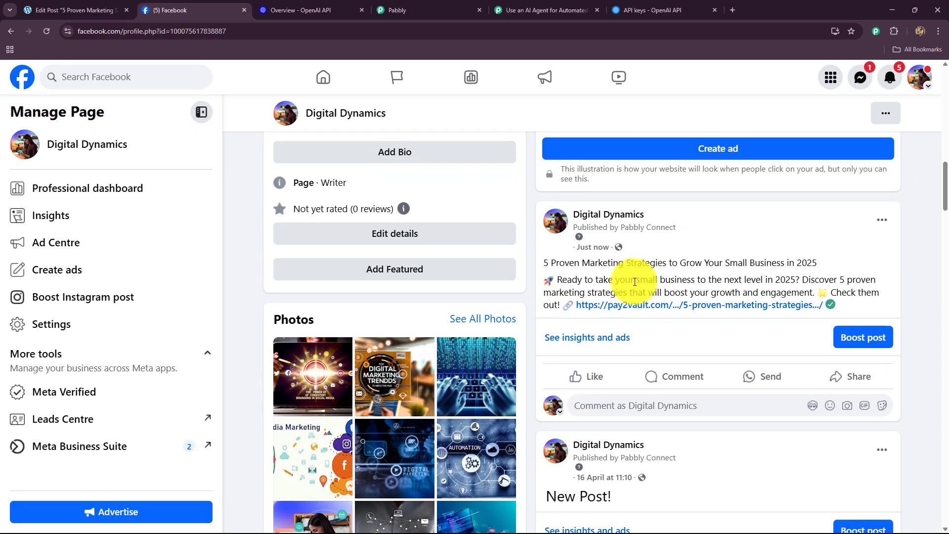
pyautogui.click(665, 300)
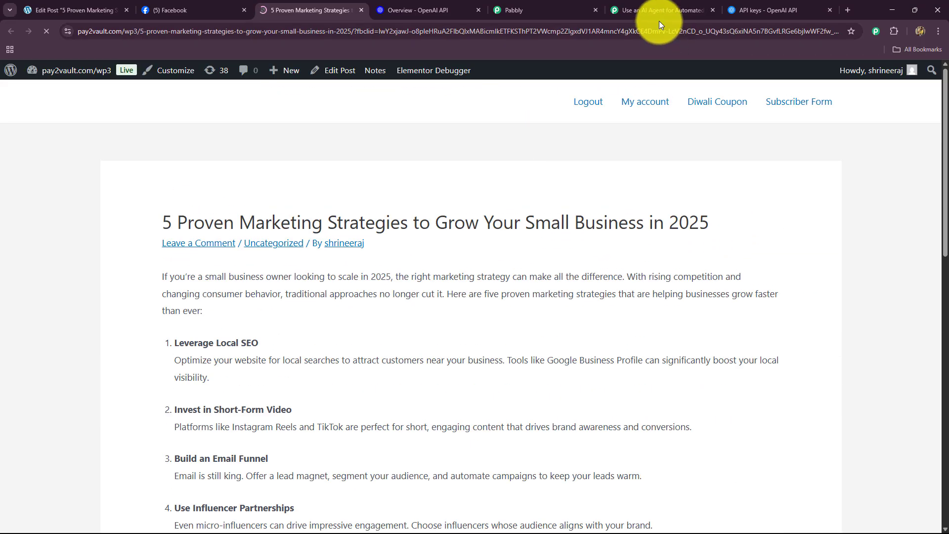
# Return to the Pabbly Connect workflow and collapse the Facebook Pages action step.
pyautogui.click(660, 10)
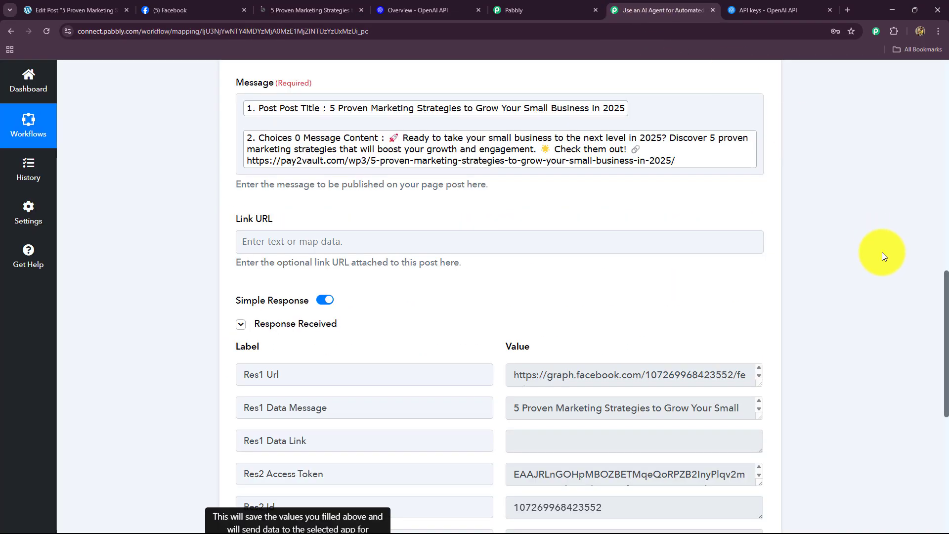
pyautogui.scroll(12, 882, 255)
pyautogui.click(762, 398)
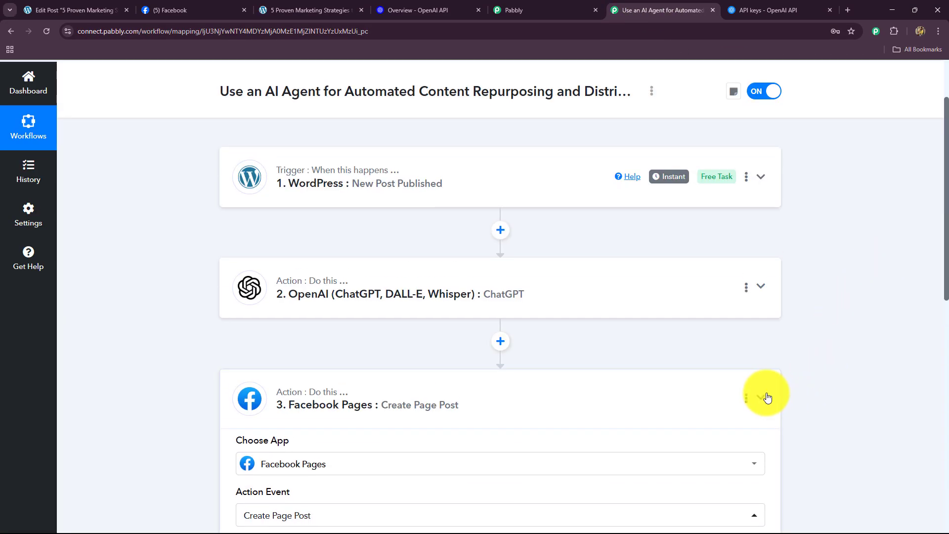